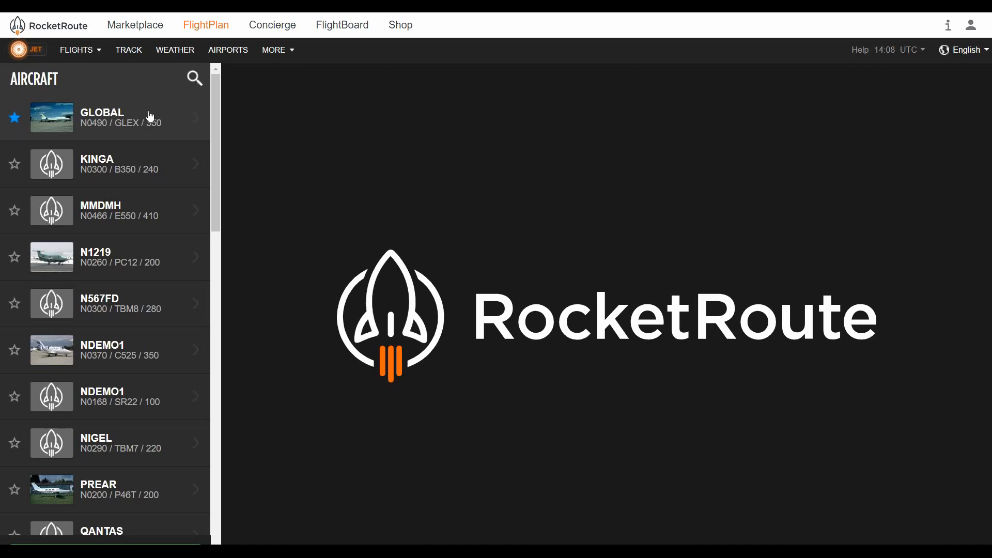
Open the GLOBAL aircraft's profile and expand its Aircraft section
left_click(155, 116)
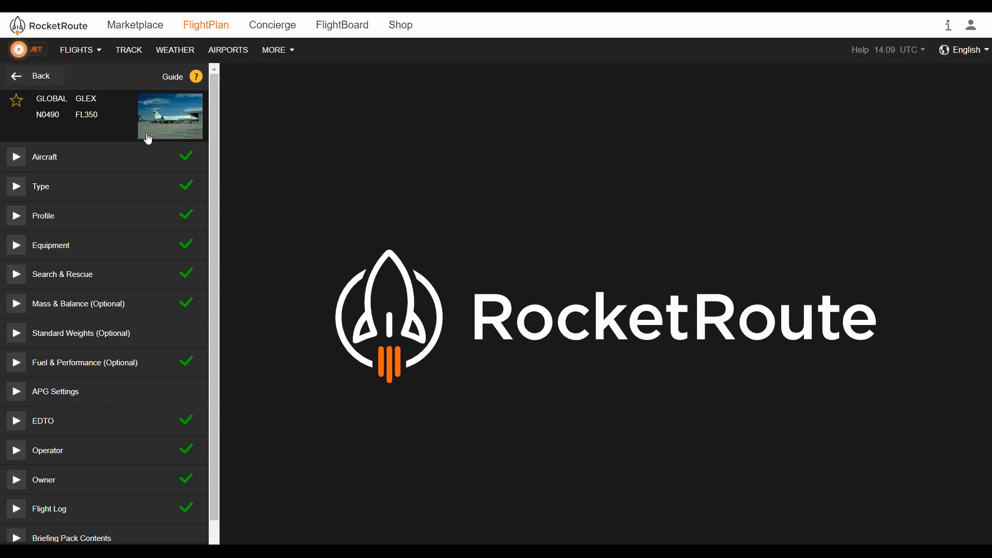
left_click(143, 160)
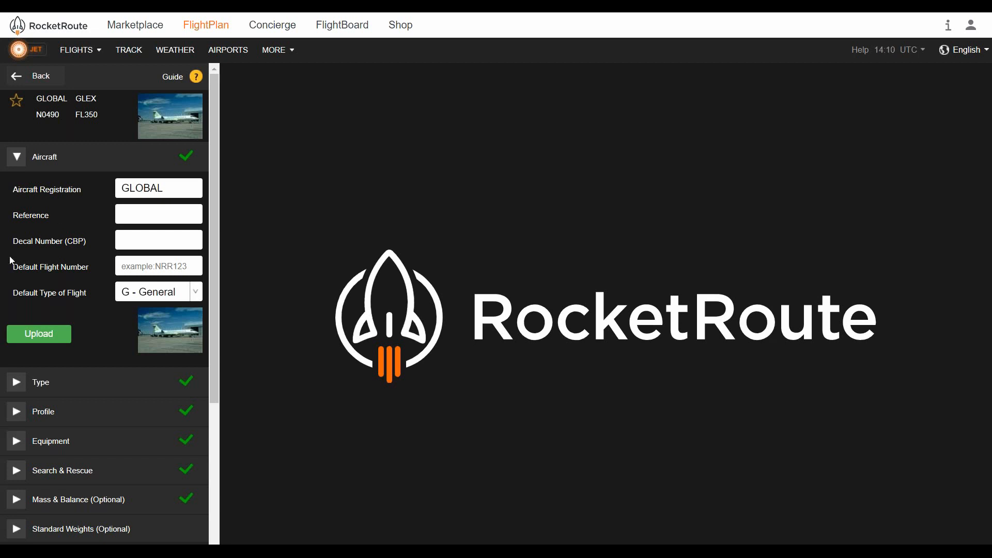
Collapse the Aircraft section, review the Type section, and open the Profile section
left_click(82, 167)
left_click(80, 184)
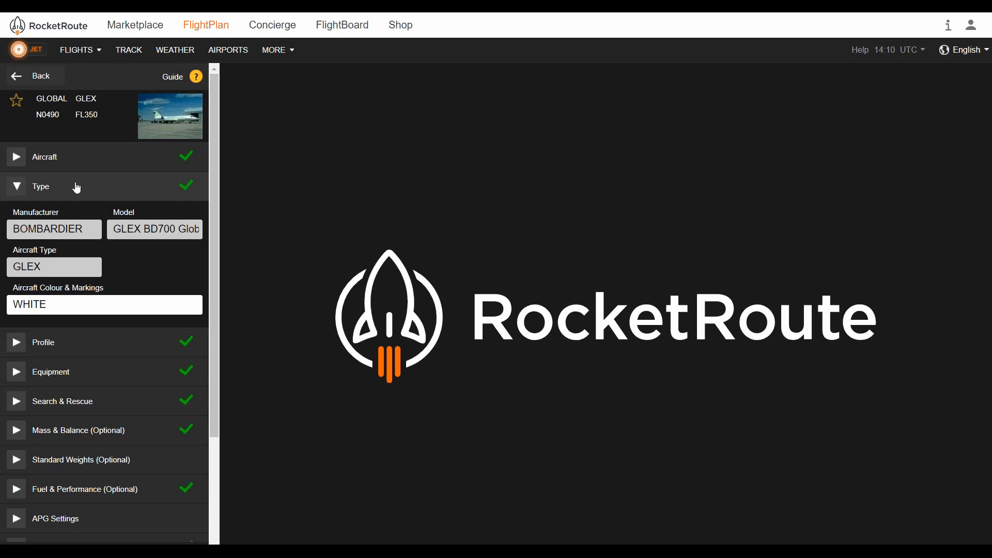
left_click(77, 188)
left_click(79, 215)
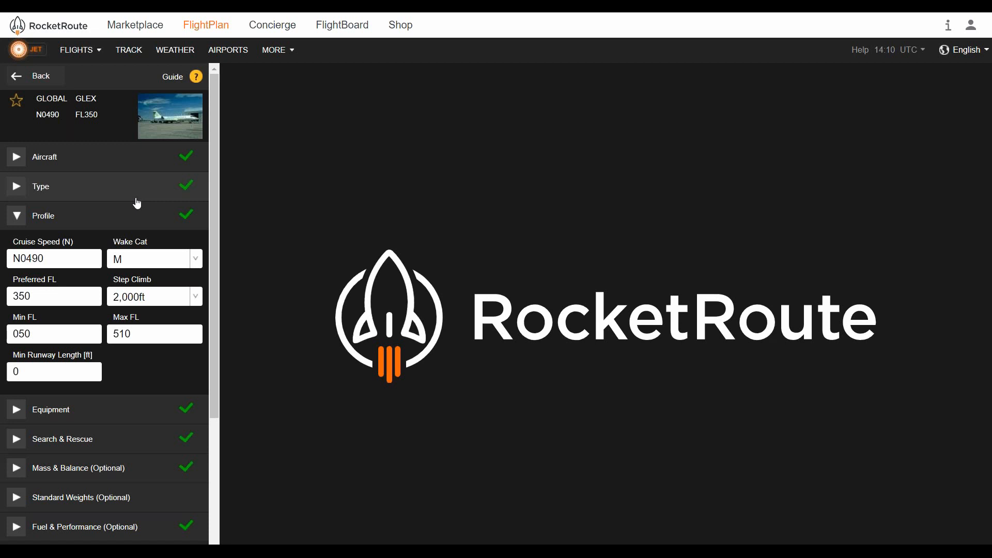
Review the Wake Cat and Step Climb options in the Profile section, keeping M and 2,000ft
left_click(149, 258)
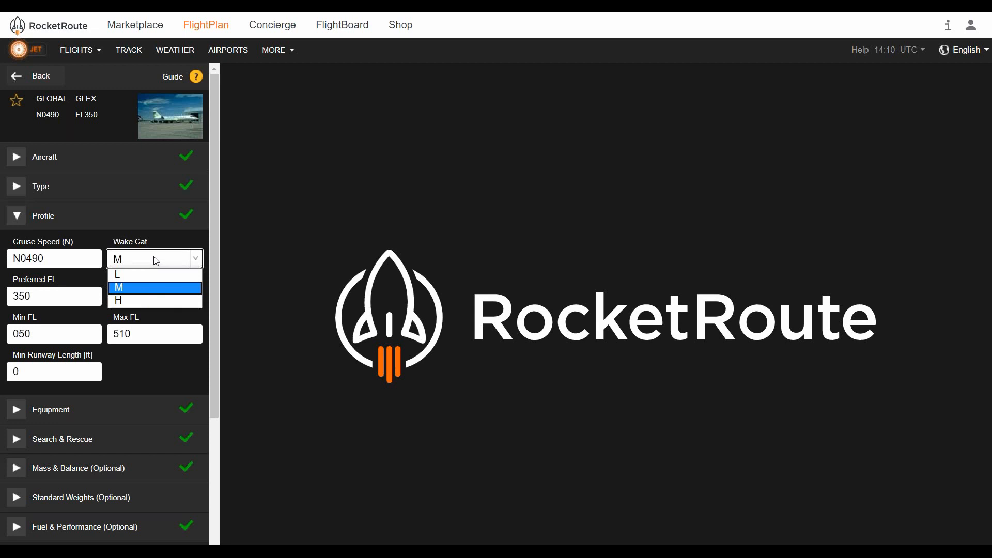
left_click(156, 260)
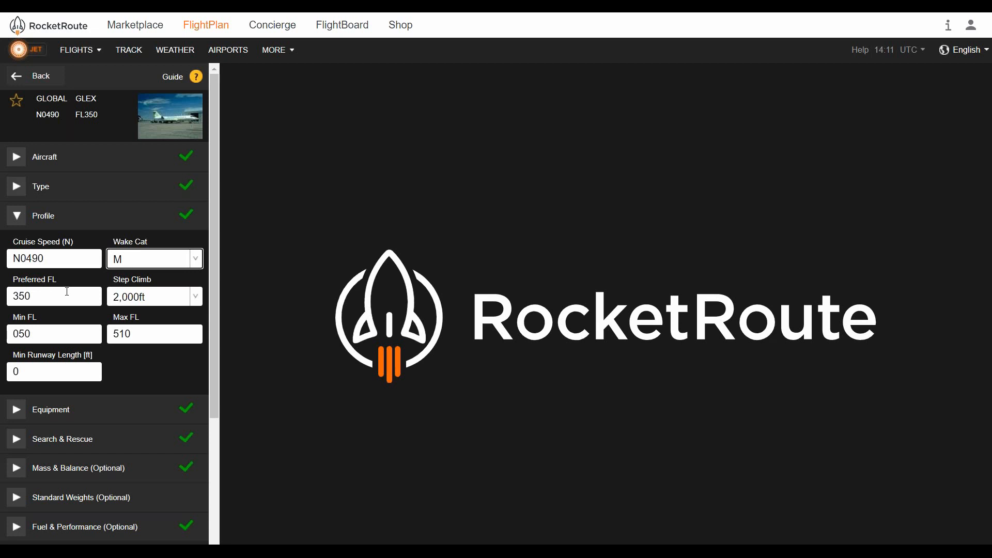
left_click(176, 298)
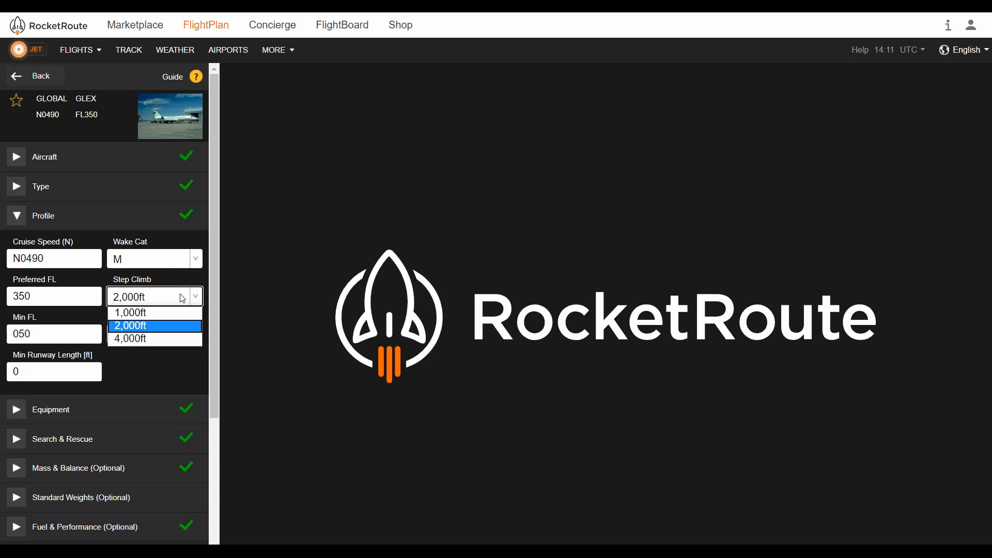
left_click(183, 298)
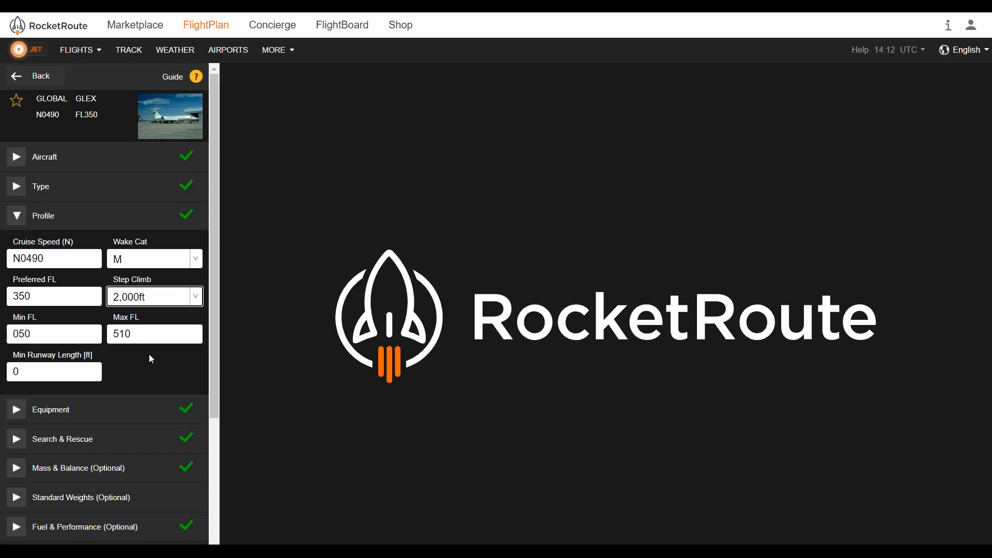
Collapse the Profile section and open the Equipment section
left_click(117, 221)
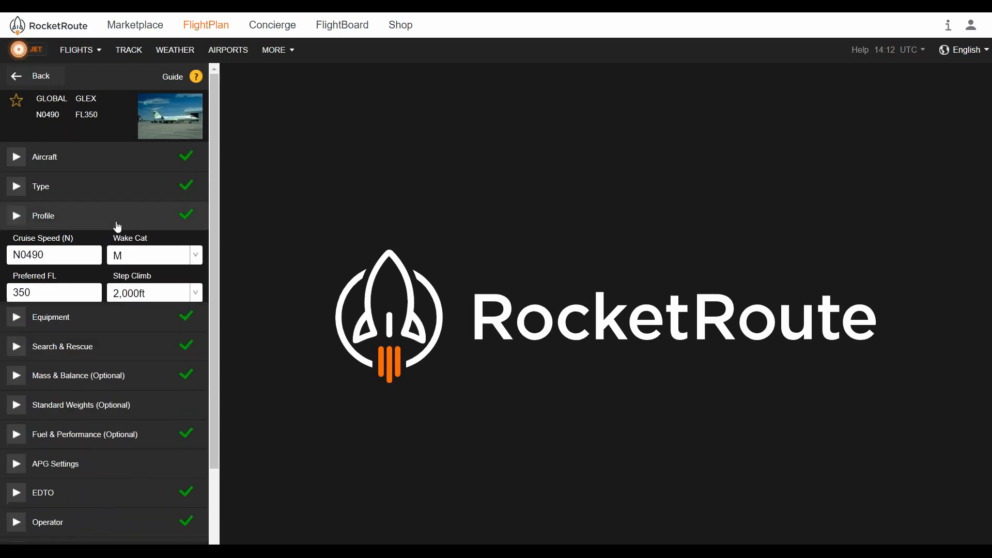
left_click(114, 245)
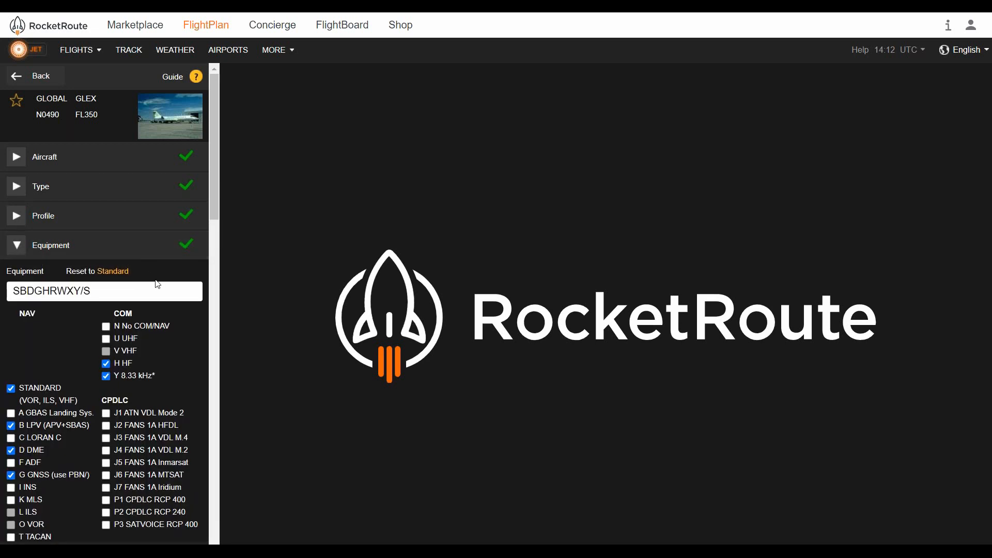
left_click(115, 244)
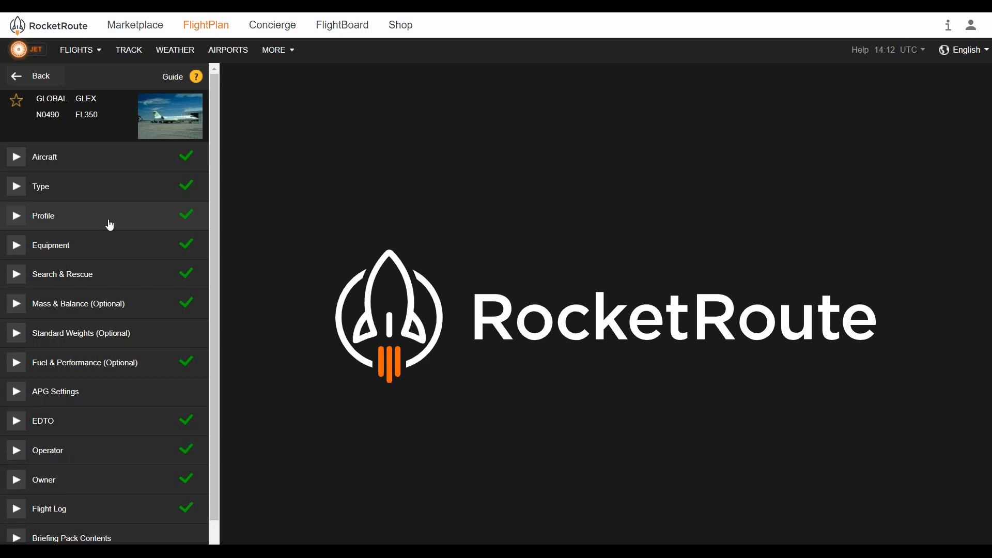
left_click(109, 223)
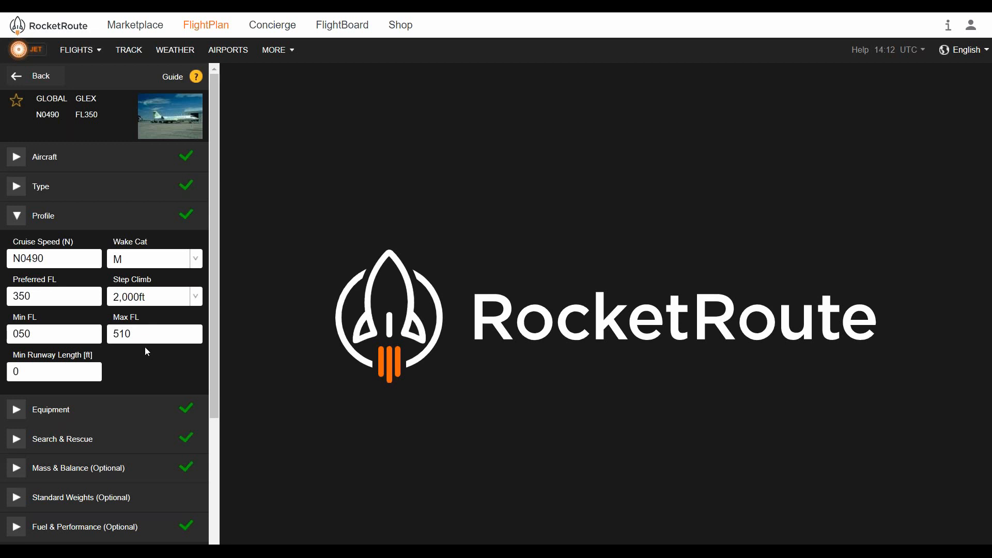
left_click(64, 227)
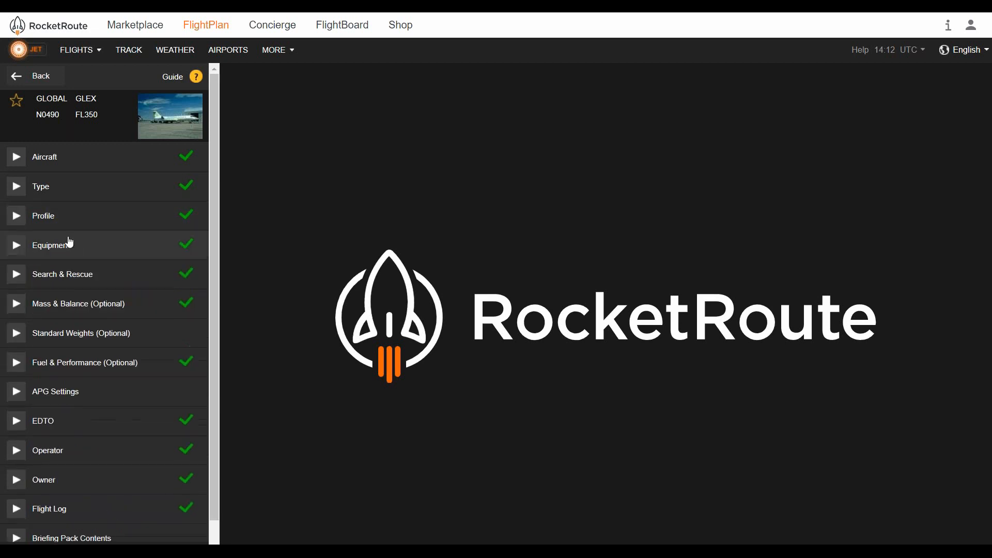
double_click(66, 245)
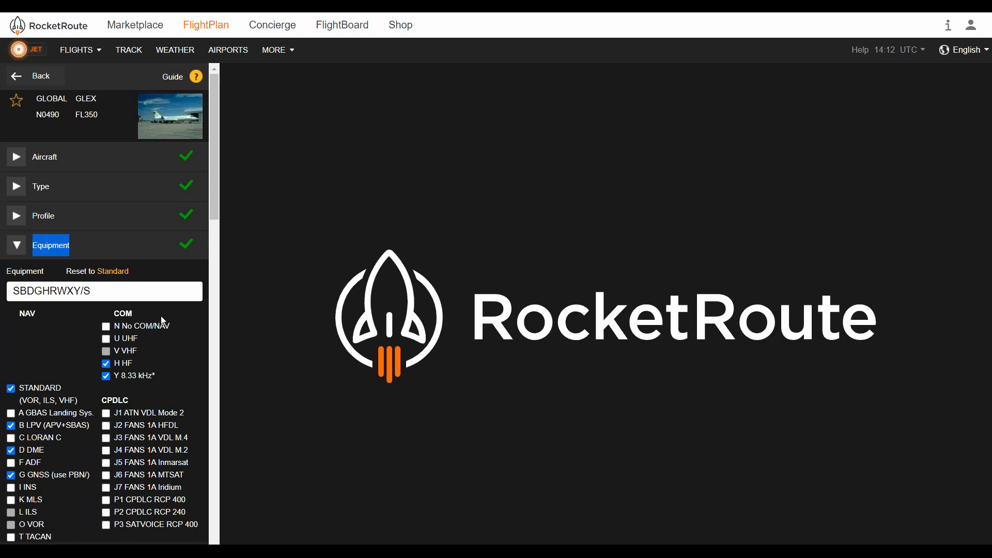
Examine the equipment codes, transponder, ADS-B and navigation performance settings in the Equipment section
scroll(169, 317, "down", 3)
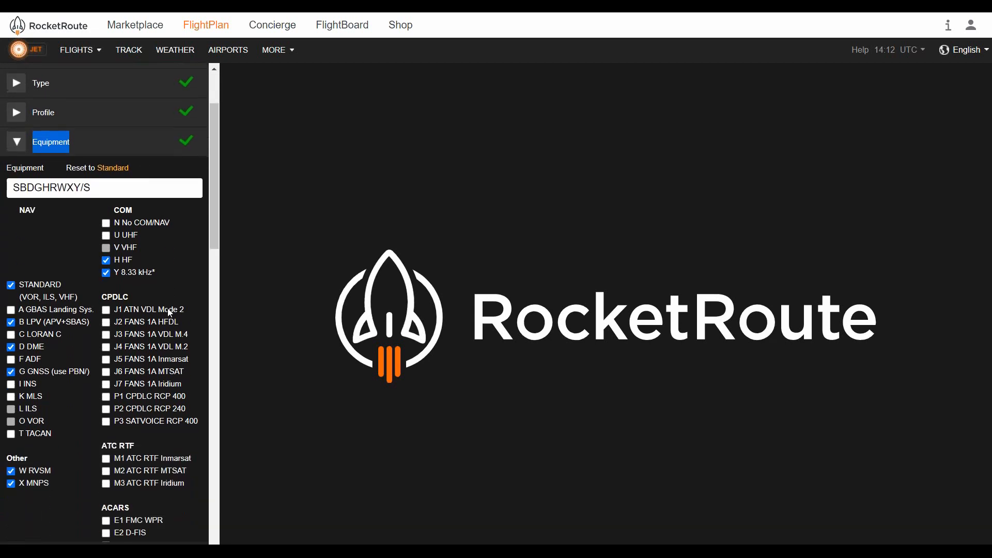
scroll(140, 281, "down", 2)
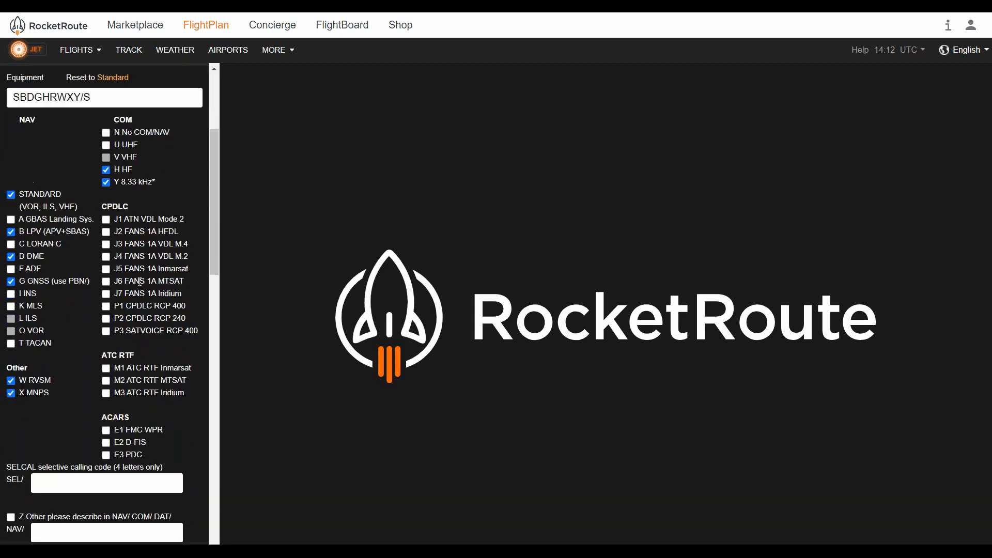
scroll(138, 279, "down", 1)
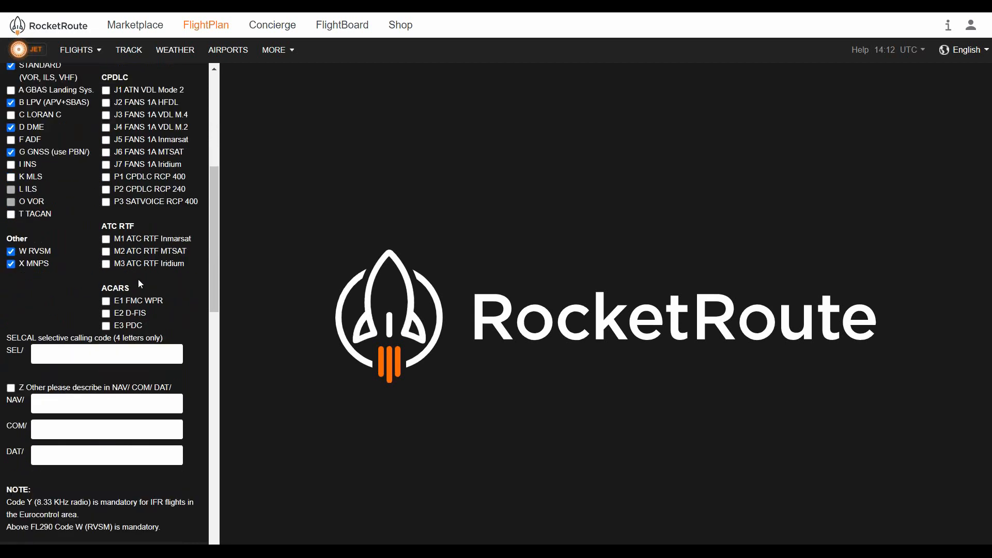
scroll(137, 279, "down", 1)
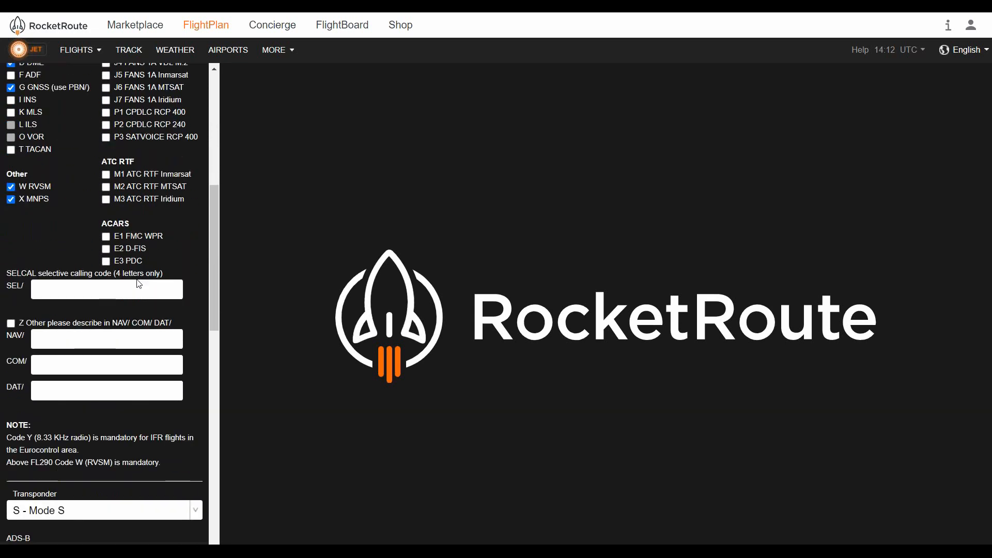
scroll(138, 281, "down", 1)
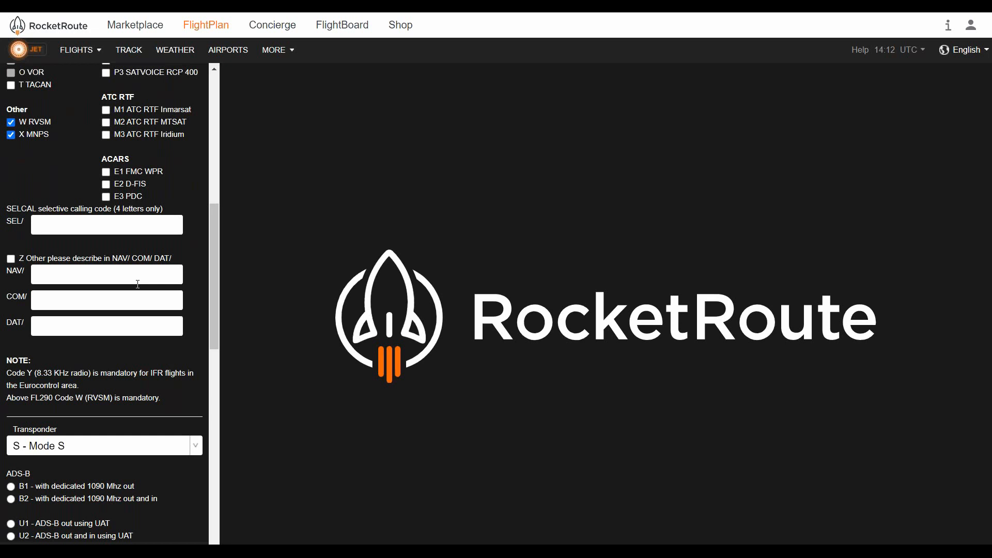
scroll(138, 284, "down", 1)
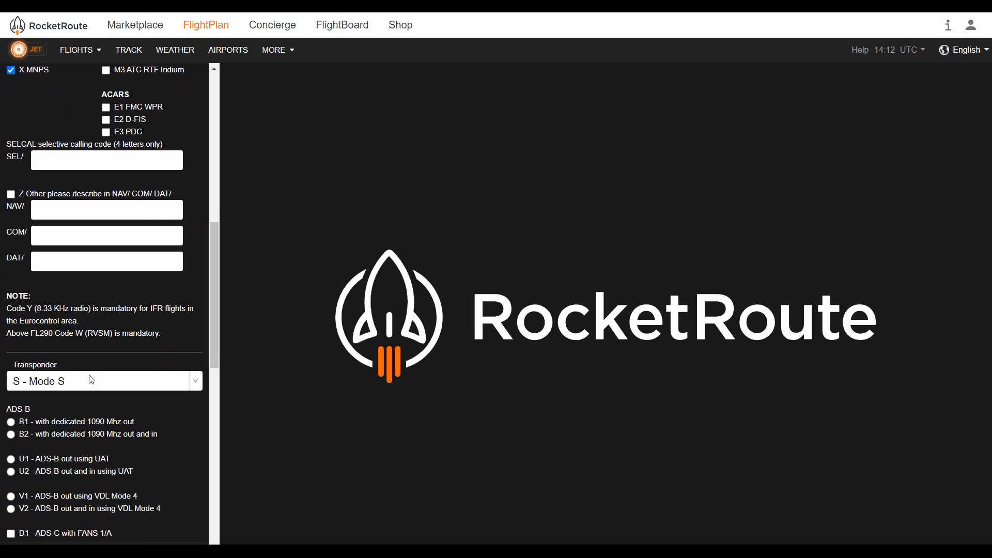
scroll(94, 379, "down", 2)
scroll(90, 369, "down", 1)
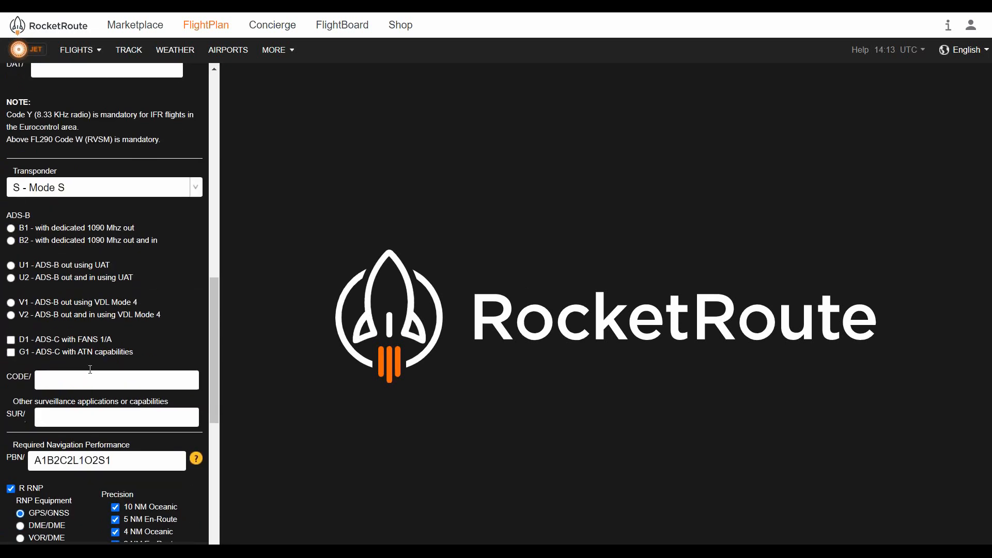
scroll(95, 373, "down", 1)
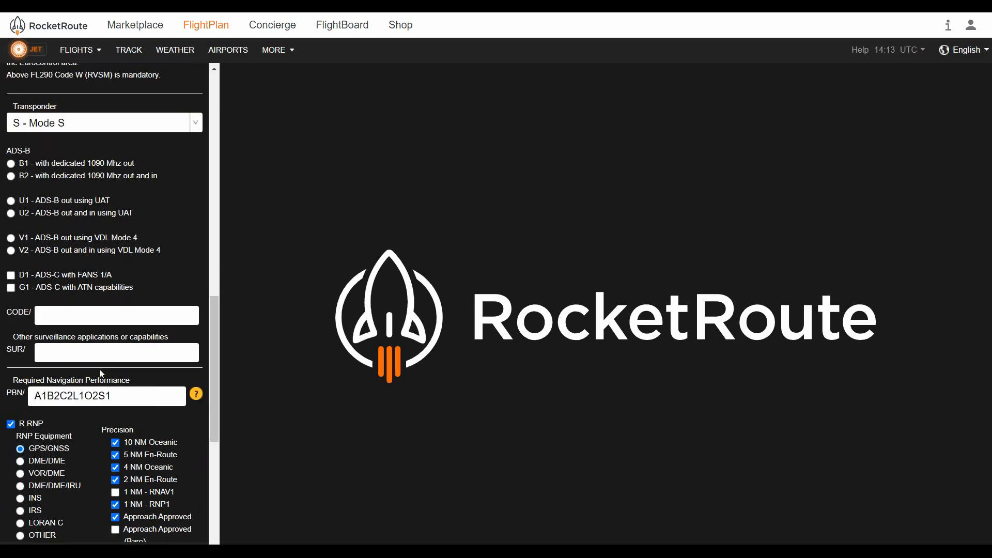
scroll(94, 363, "down", 1)
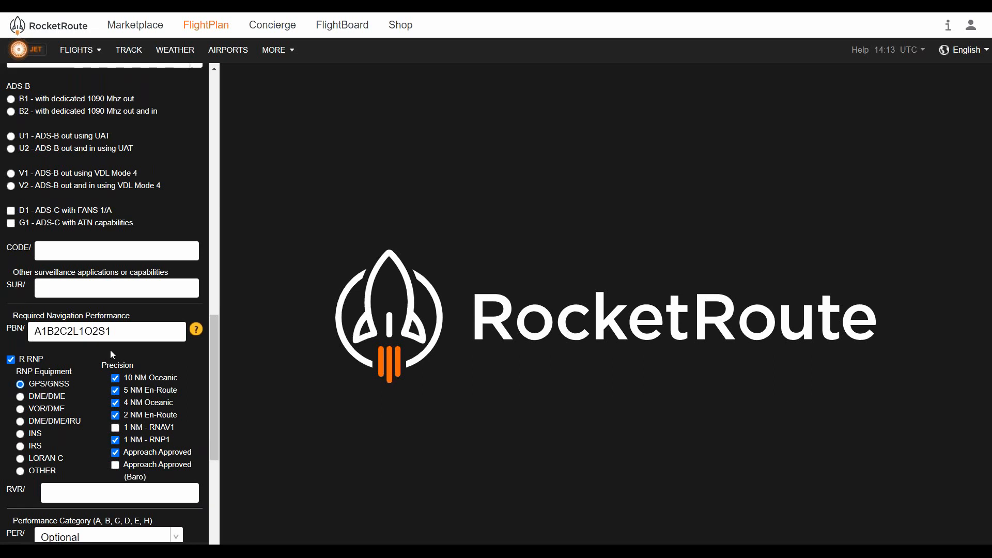
scroll(109, 349, "up", 5)
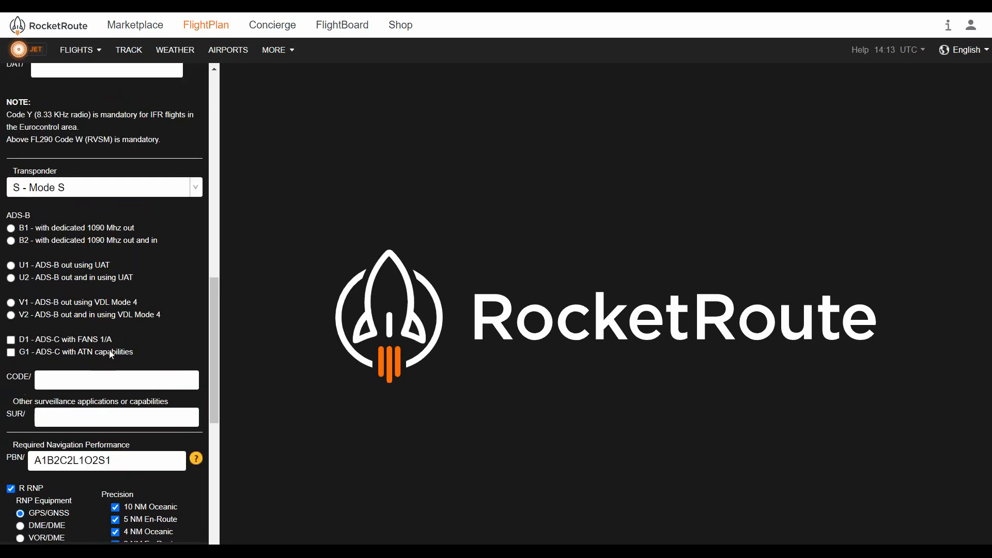
scroll(110, 349, "up", 1)
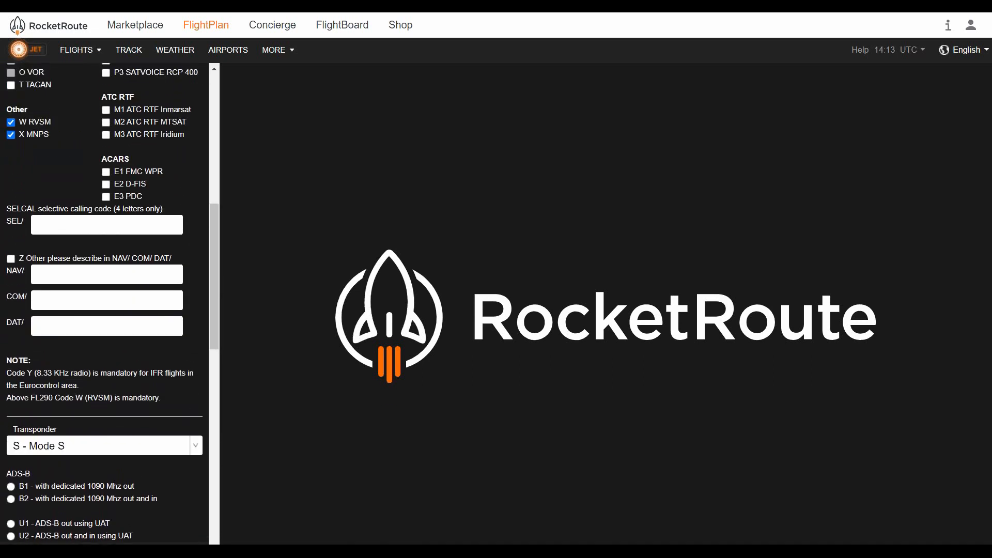
scroll(92, 351, "up", 3)
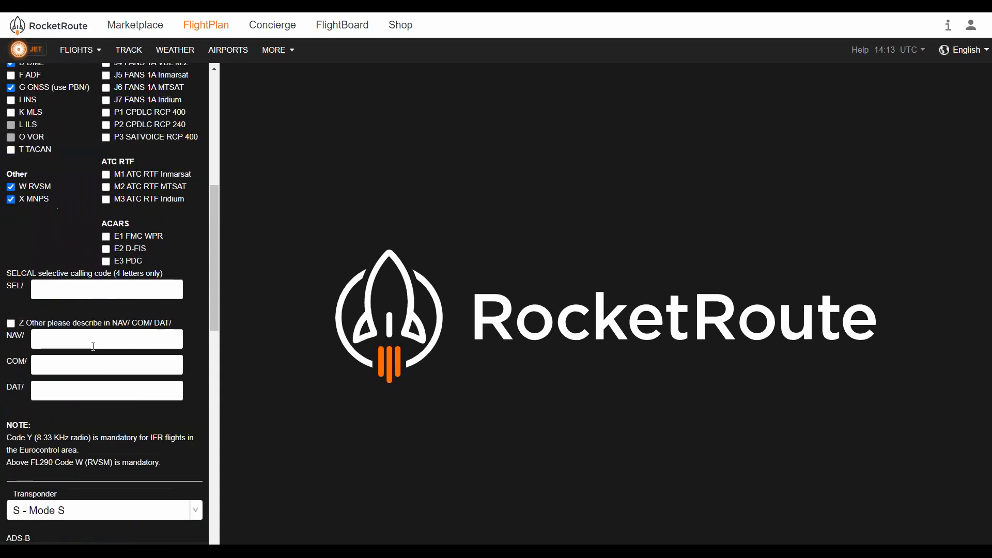
scroll(89, 342, "up", 2)
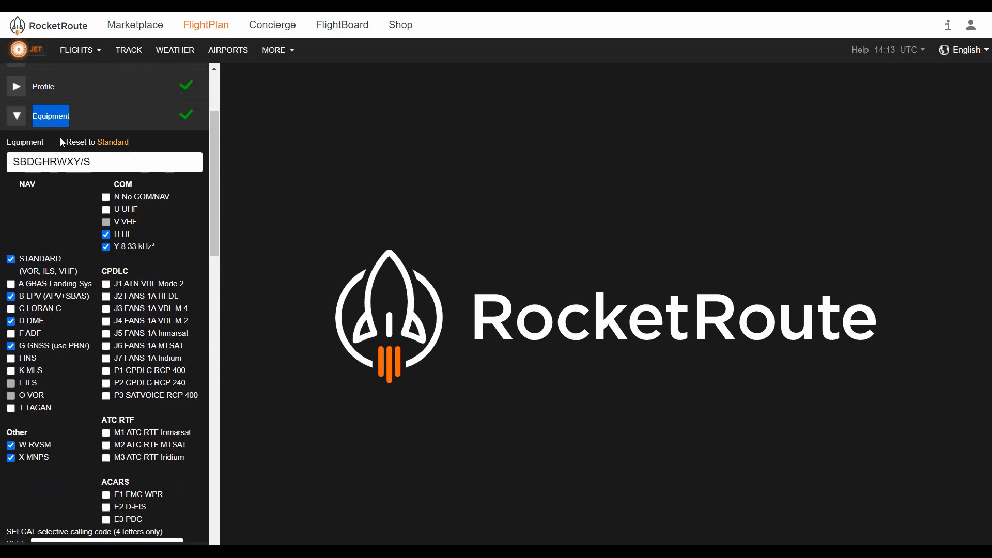
Open the Mass & Balance section and examine its limits, station masses and fuel balance table
left_click(61, 125)
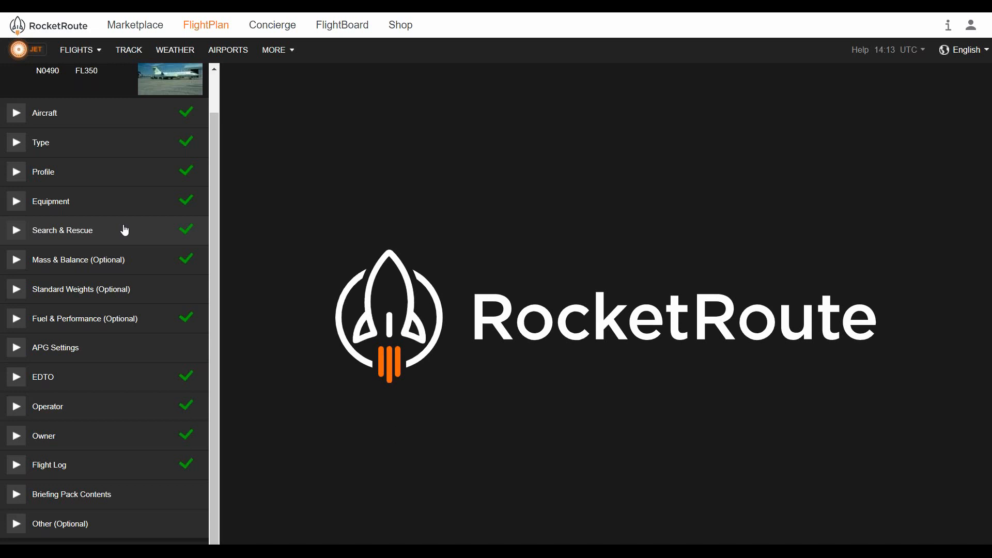
left_click(140, 260)
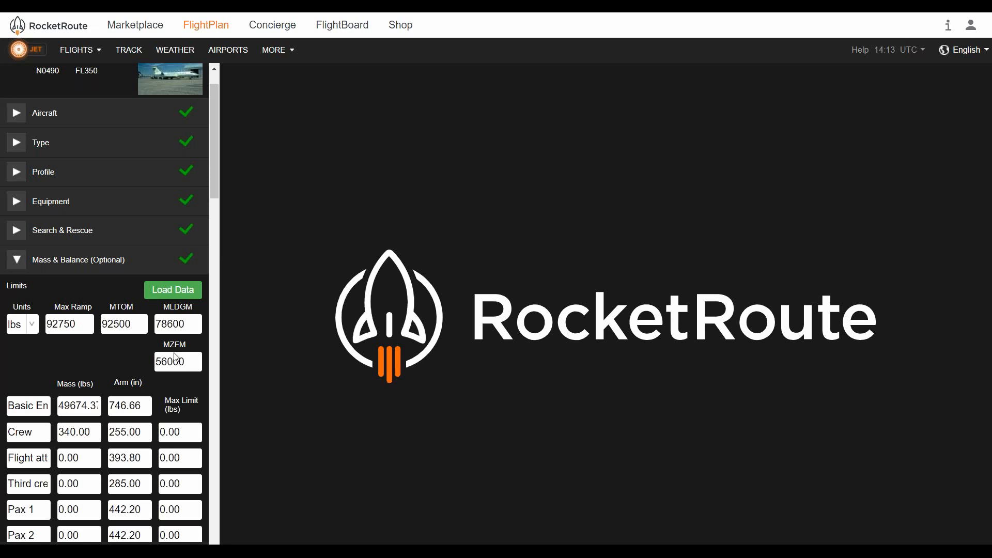
scroll(176, 358, "down", 1)
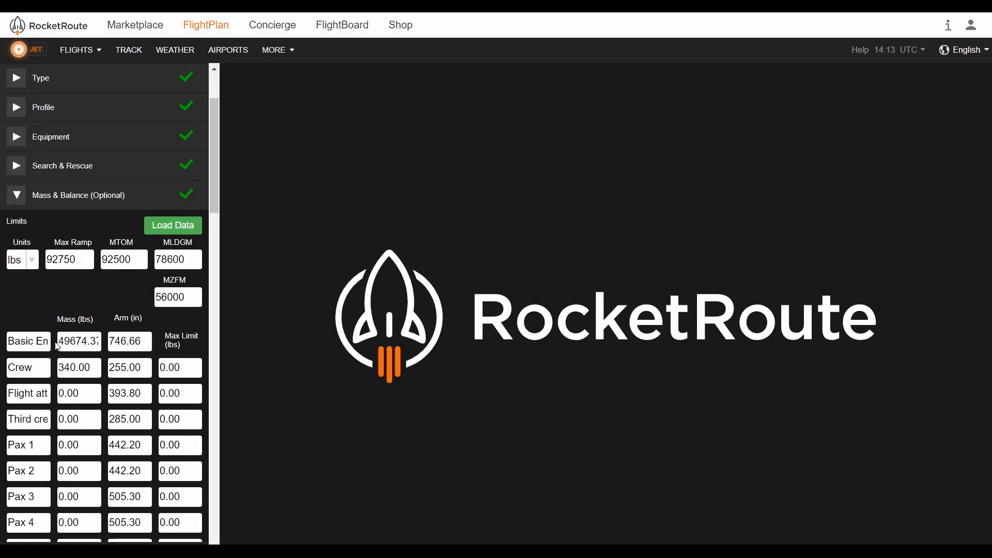
scroll(114, 344, "down", 1)
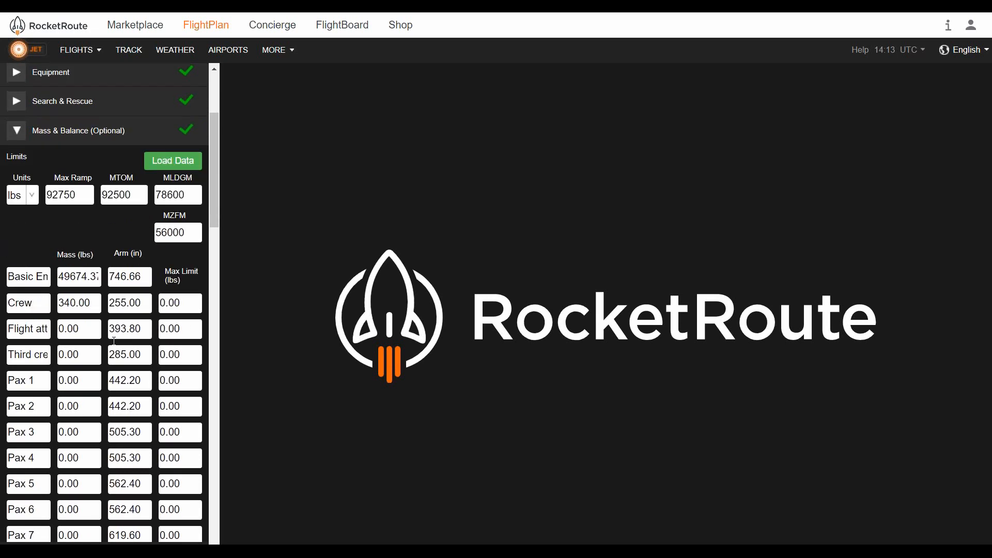
scroll(114, 343, "down", 1)
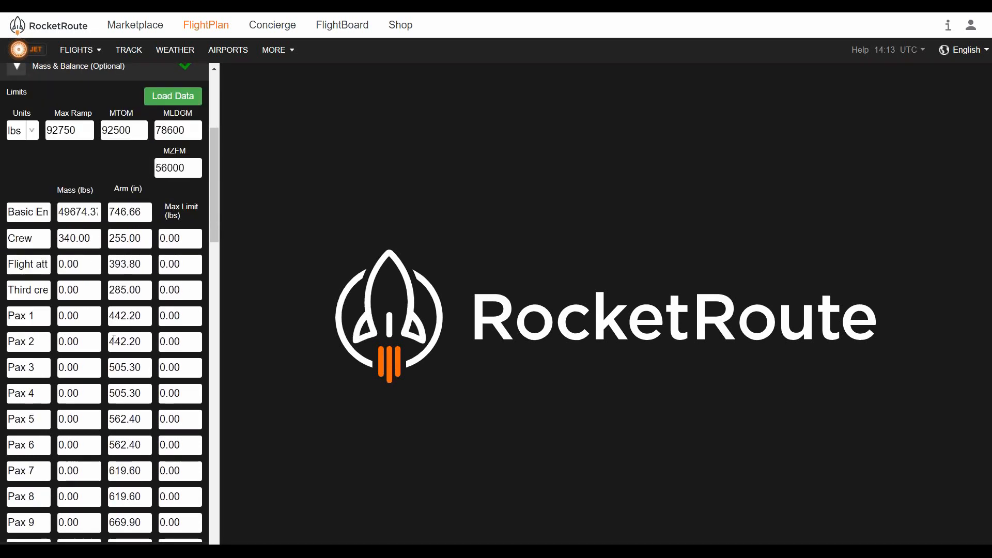
scroll(114, 339, "down", 2)
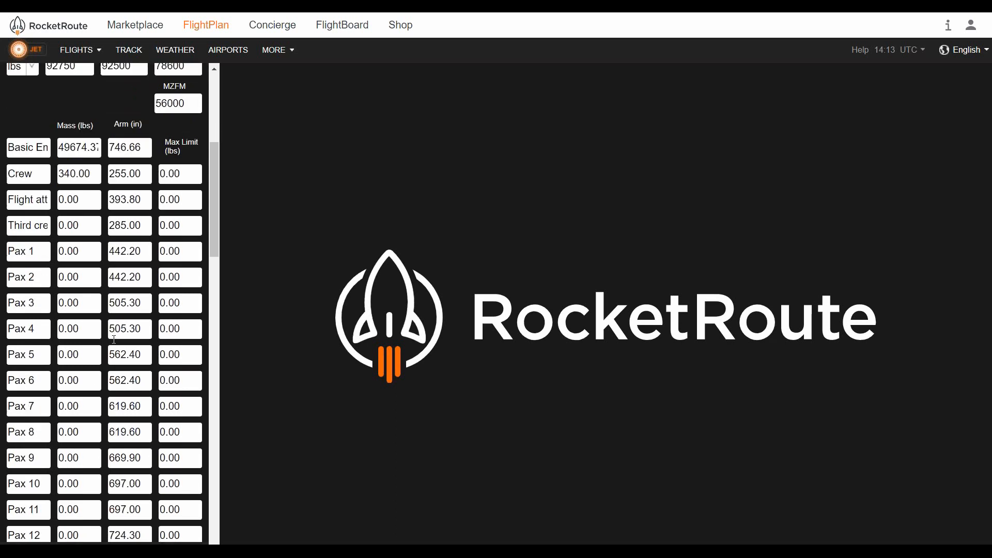
scroll(114, 339, "down", 2)
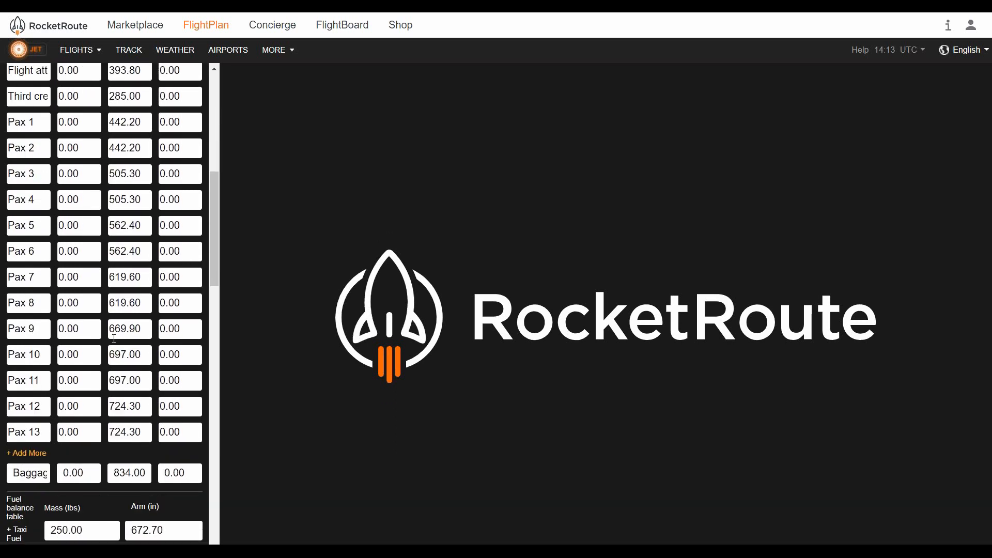
scroll(114, 337, "down", 1)
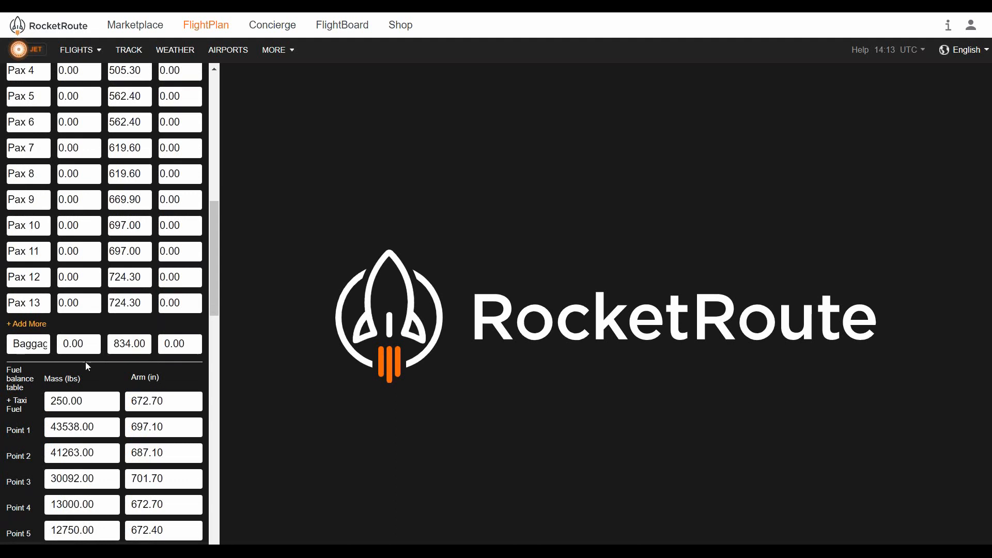
Scroll through the Mass & Balance section to examine the fuel balance points, envelope points and %MAC and index values
scroll(41, 370, "down", 1)
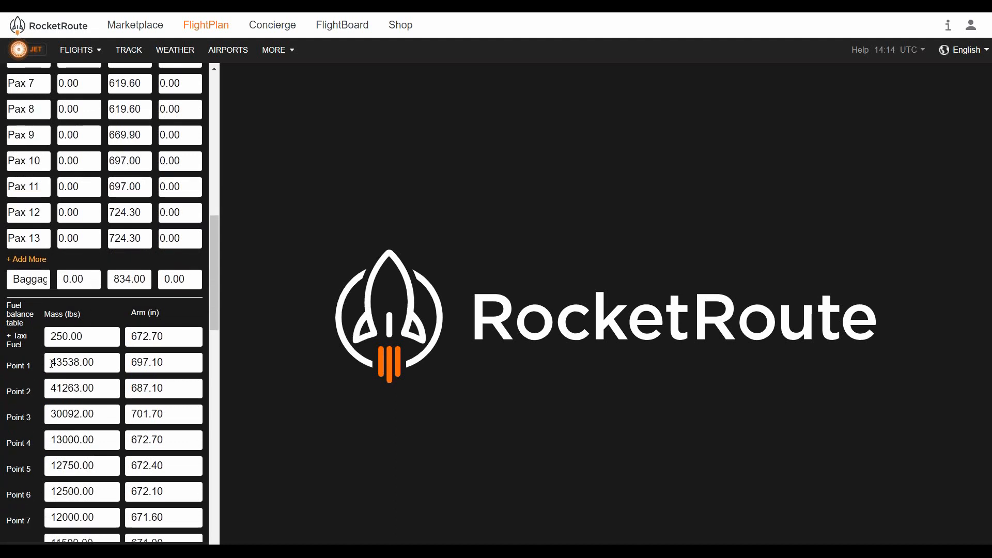
scroll(57, 353, "down", 1)
scroll(56, 354, "down", 1)
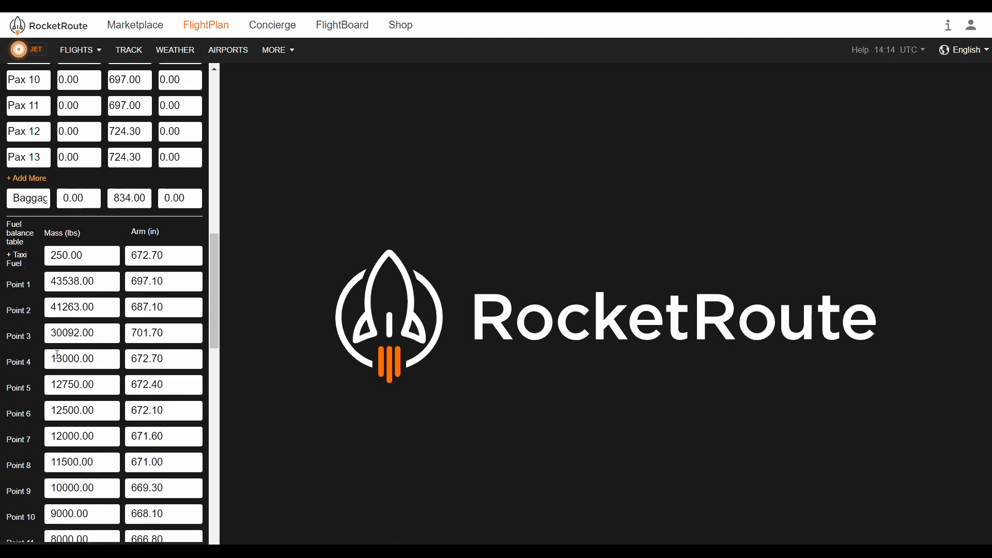
scroll(56, 354, "down", 1)
scroll(104, 303, "down", 3)
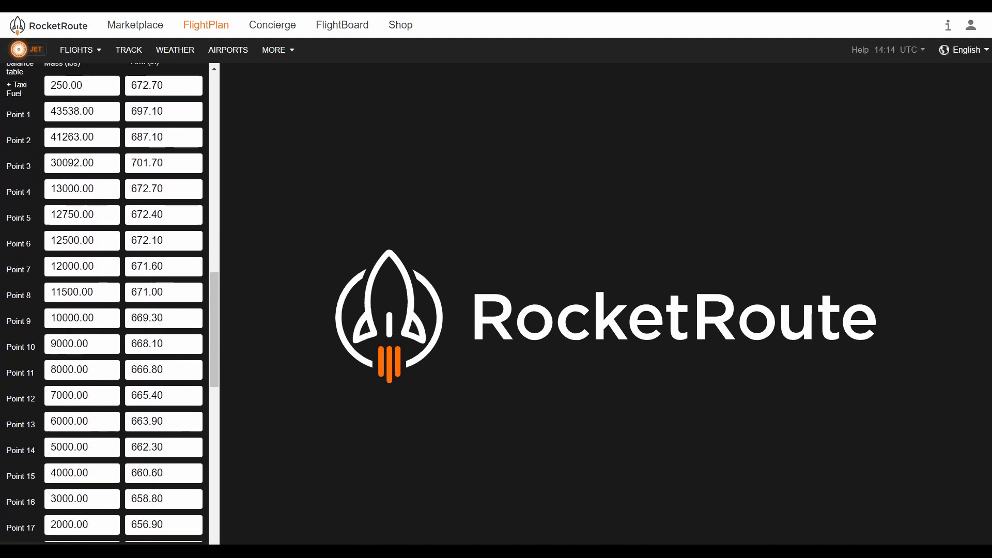
scroll(103, 304, "down", 2)
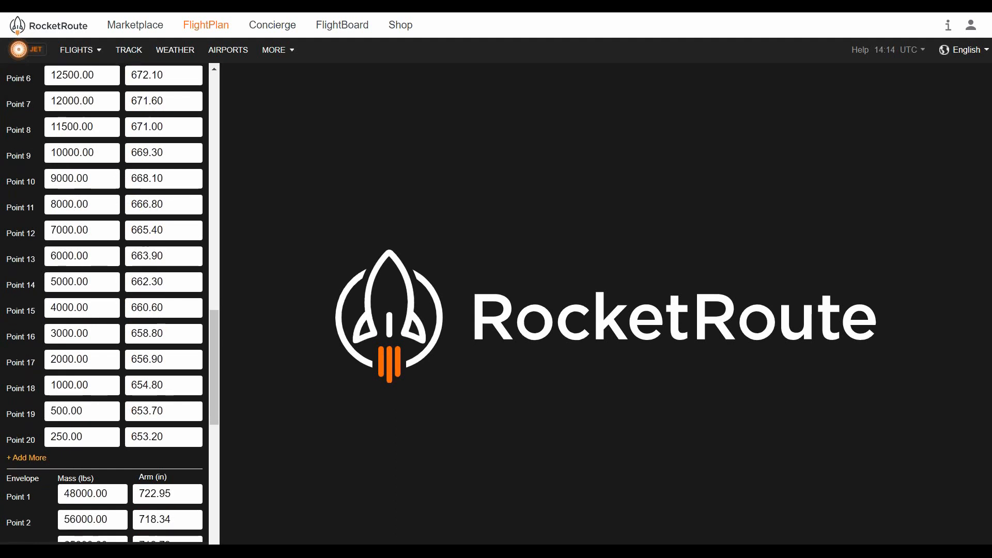
scroll(57, 356, "down", 1)
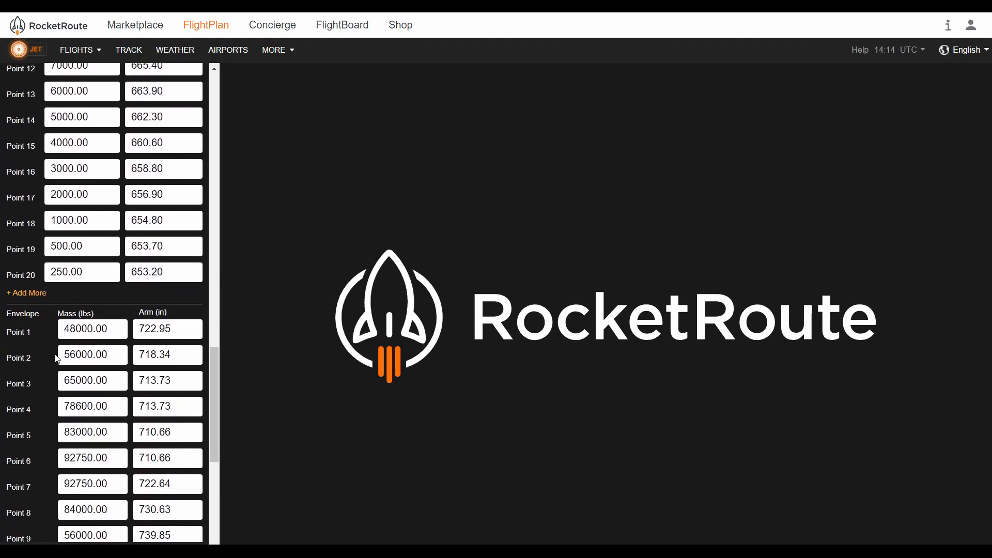
scroll(58, 356, "down", 1)
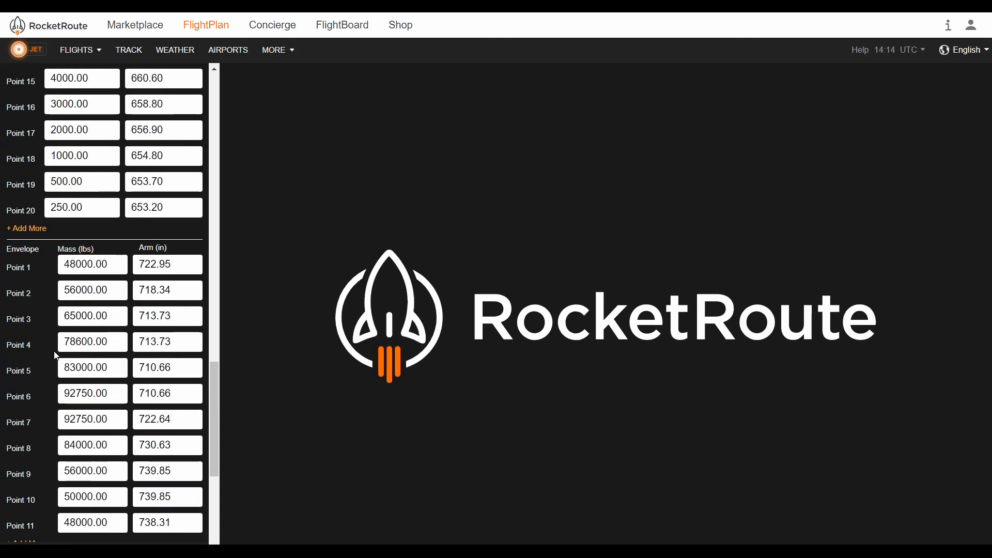
scroll(55, 354, "down", 1)
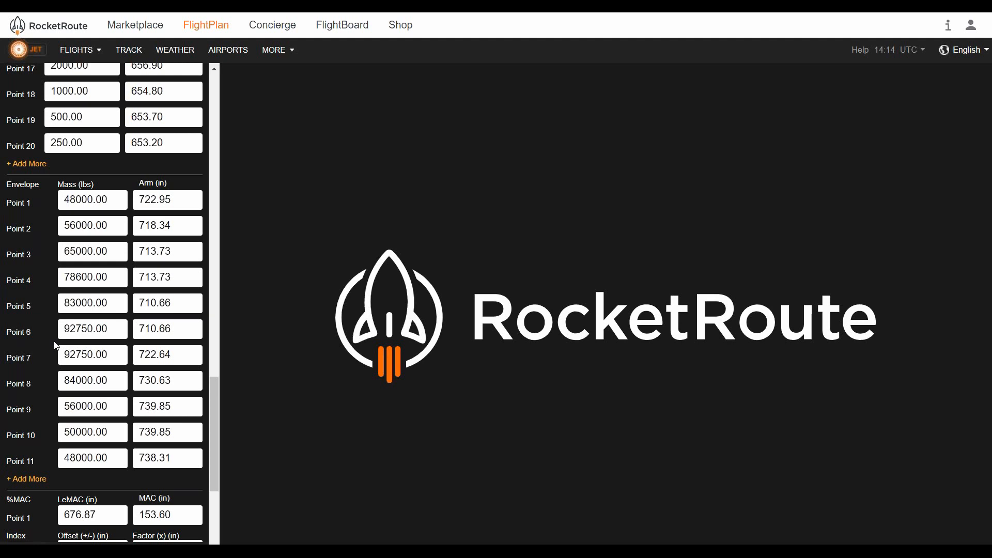
scroll(57, 345, "down", 1)
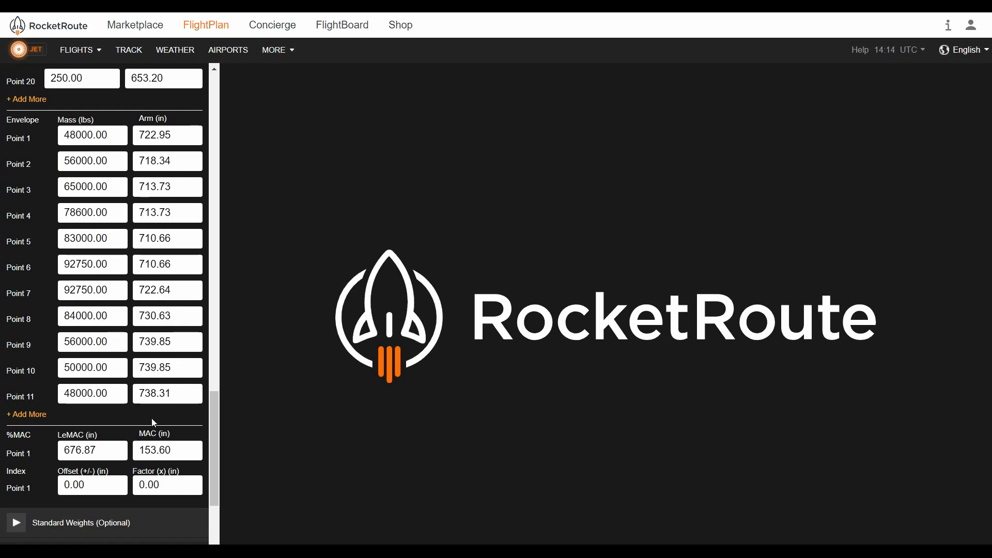
scroll(151, 417, "down", 1)
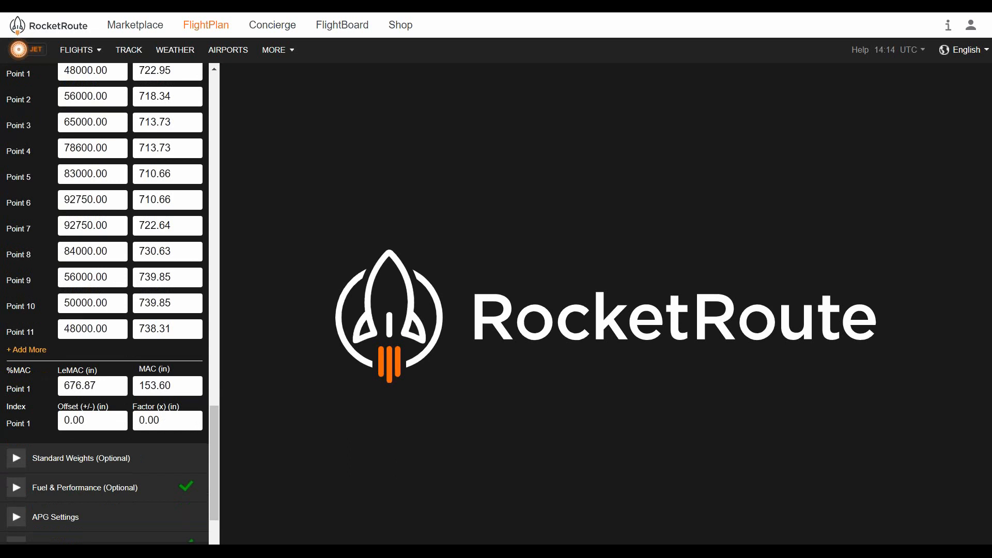
Open the Standard Weights section and enable both the SUMMER/ALL and WINTER weight sets
left_click(139, 461)
scroll(135, 433, "down", 2)
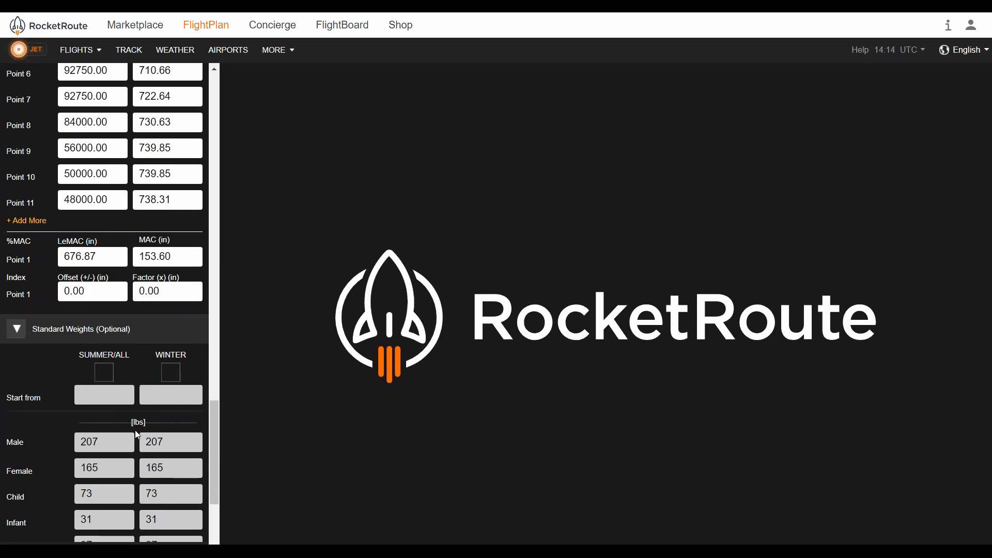
scroll(136, 433, "down", 1)
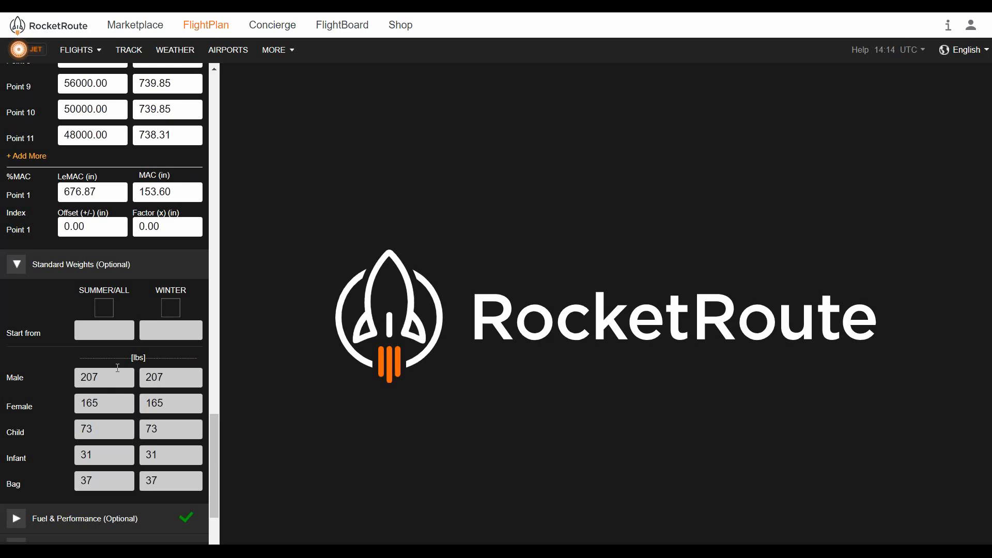
left_click(106, 309)
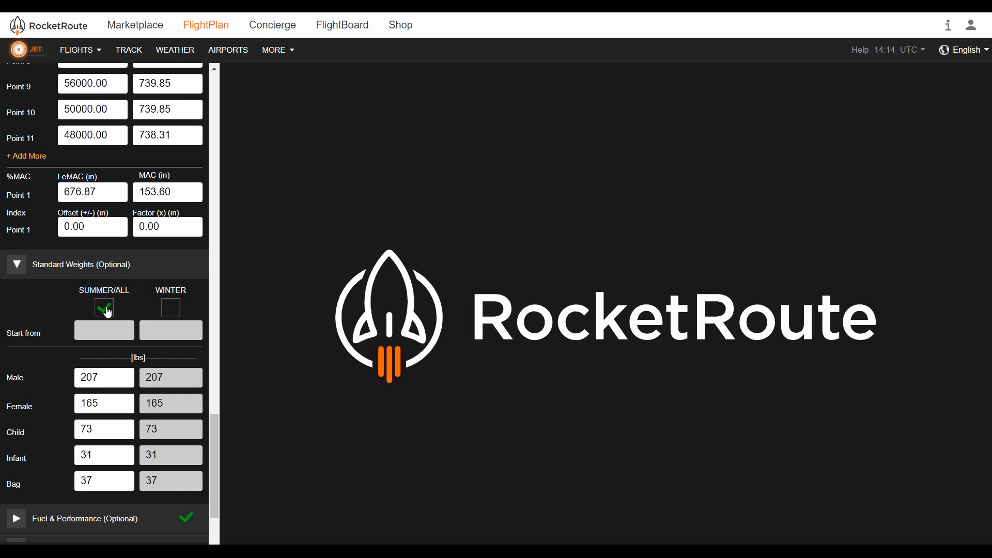
left_click(178, 313)
Open the Start from date calendar, dismiss it without picking a date, and collapse the Standard Weights section
left_click(129, 328)
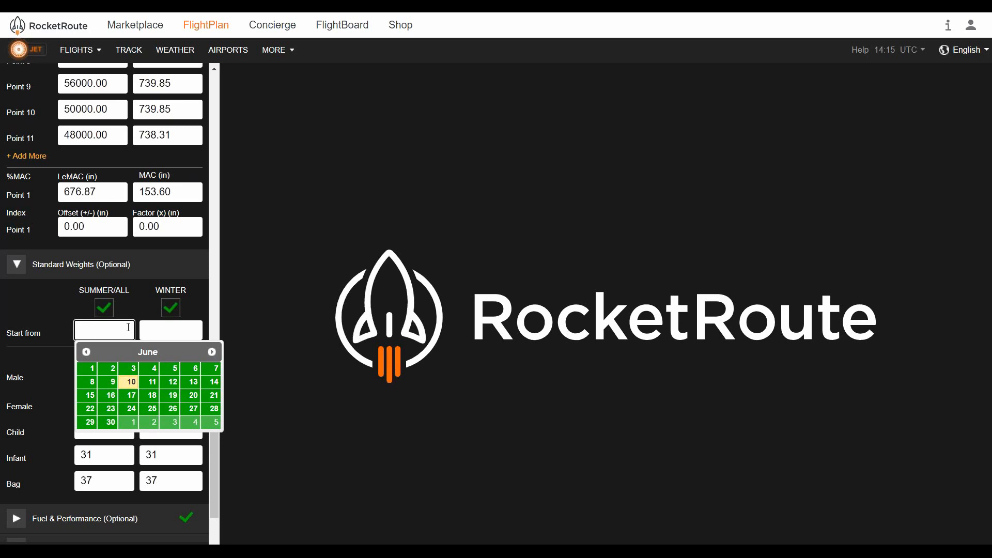
left_click(46, 302)
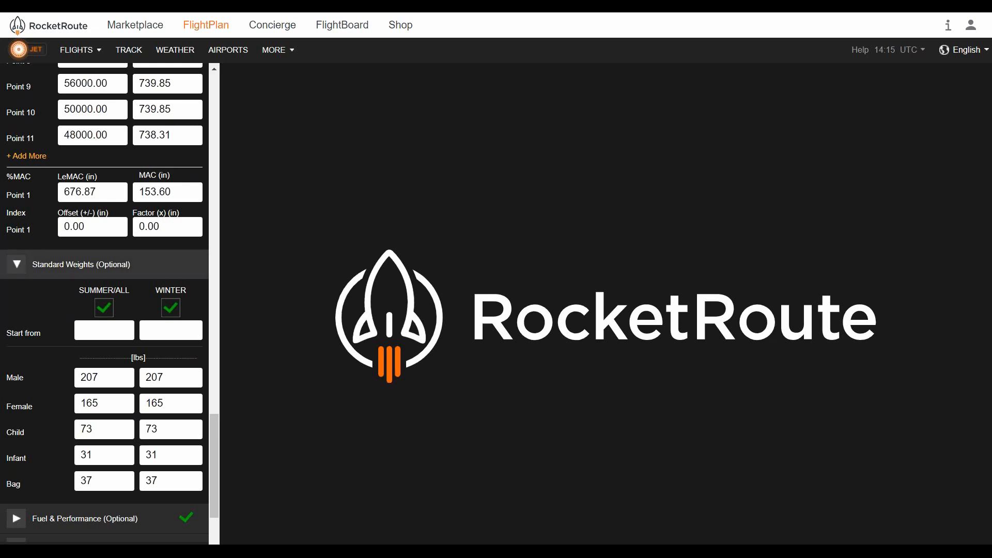
left_click(97, 264)
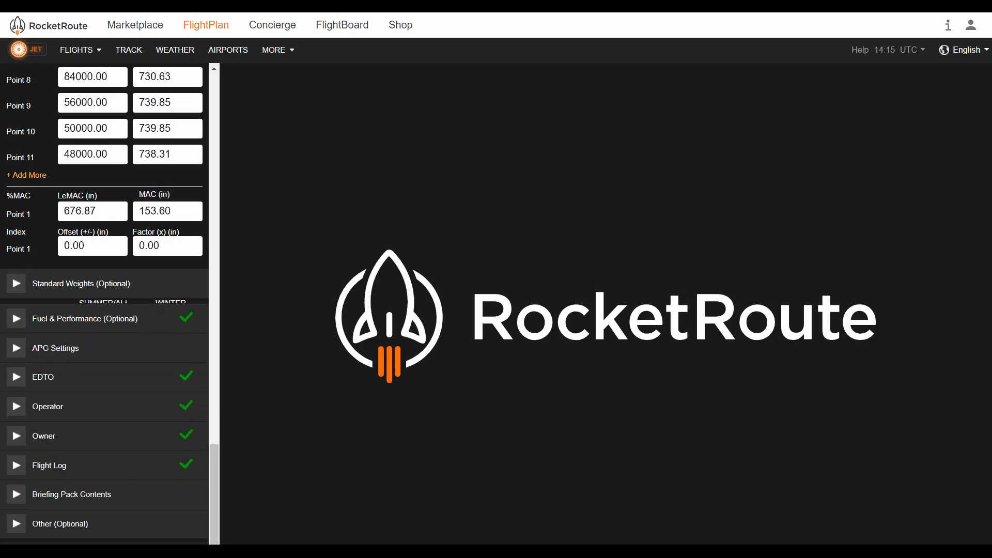
Open the Fuel & Performance section and review the Template options, keeping Advanced (Jet)
left_click(104, 328)
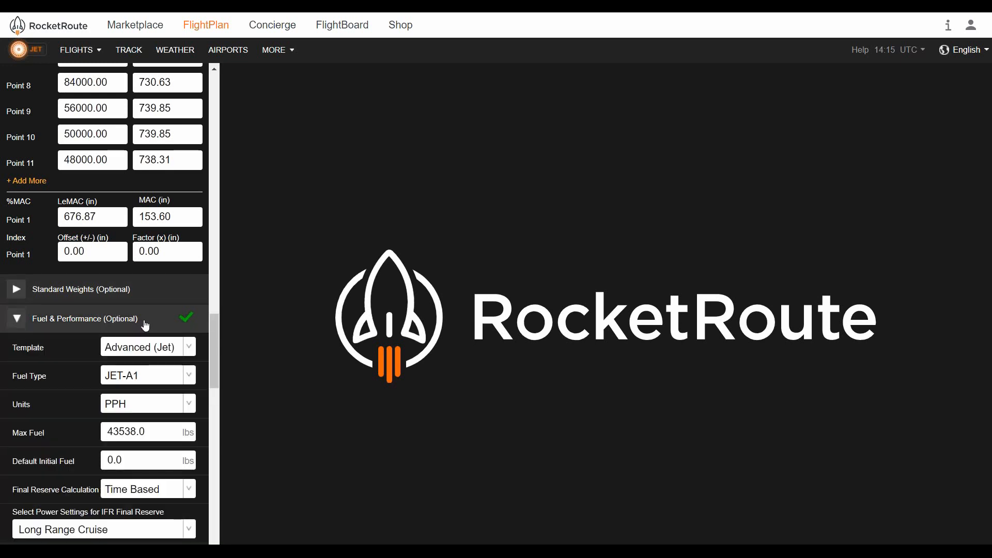
scroll(144, 324, "down", 1)
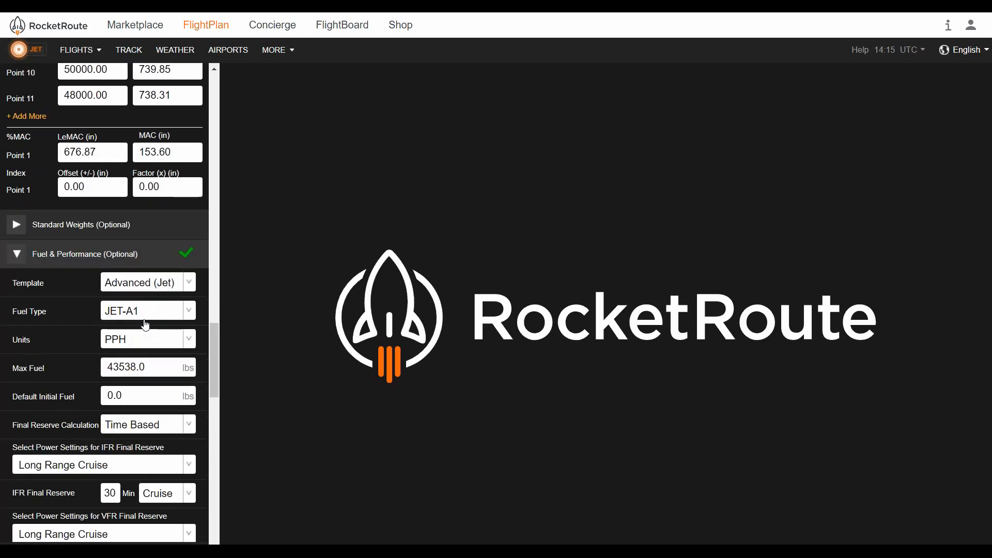
left_click(186, 285)
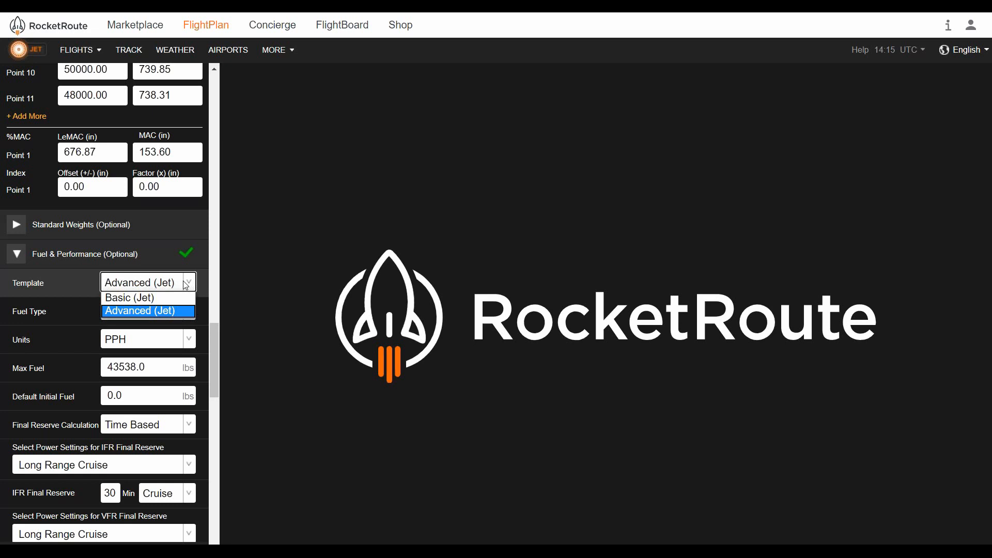
left_click(185, 285)
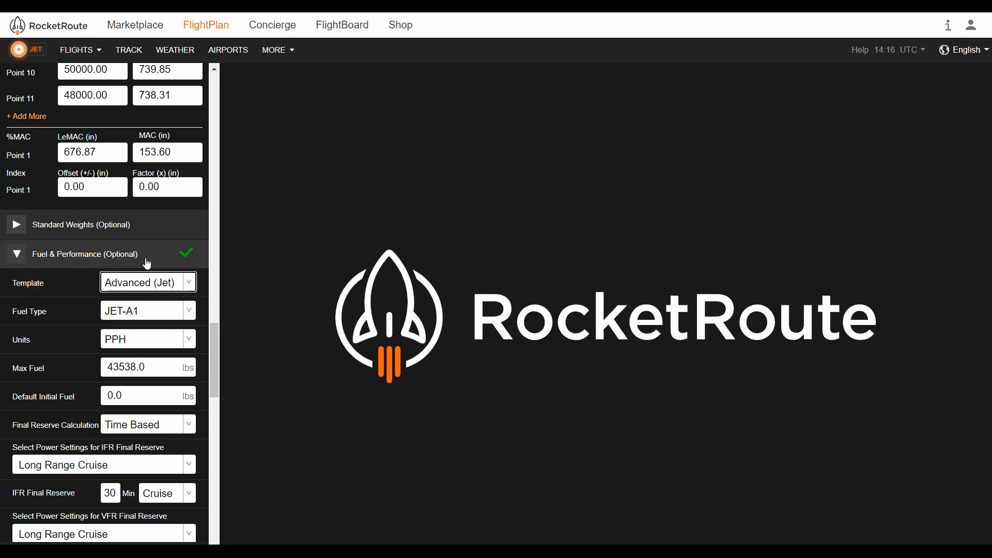
Review the Fuel Type and Units options, keeping JET-A1 and PPH, and examine the fuel and reserve settings
left_click(145, 315)
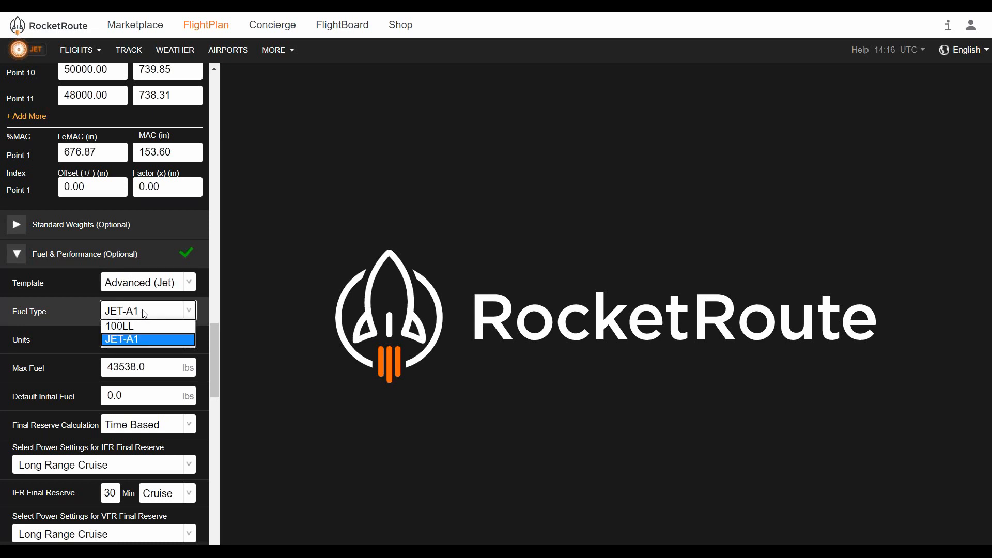
left_click(145, 313)
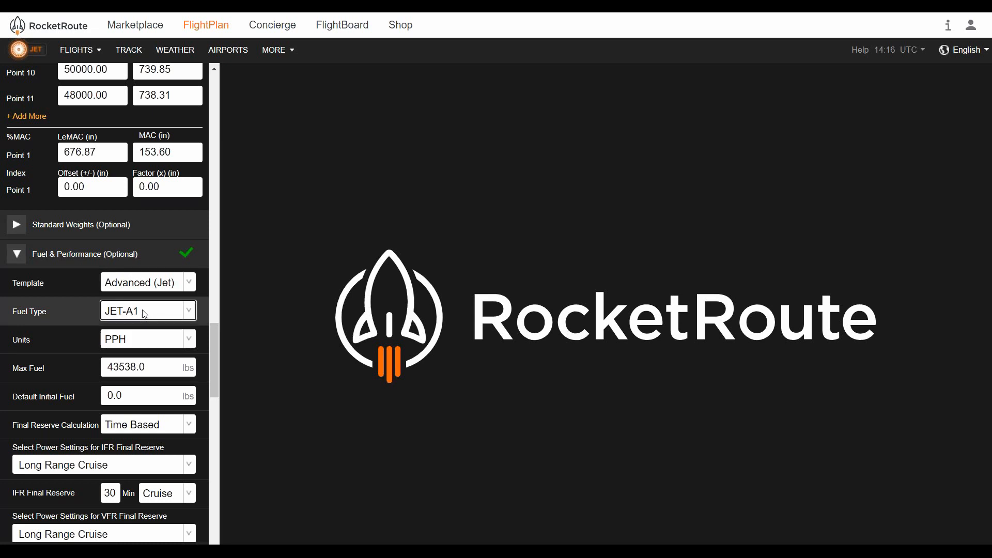
left_click(191, 343)
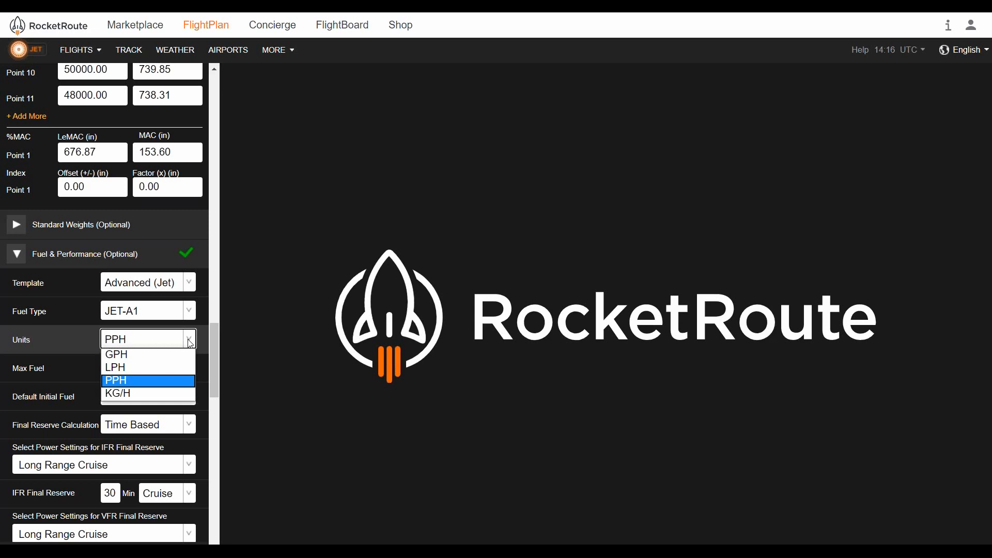
left_click(190, 343)
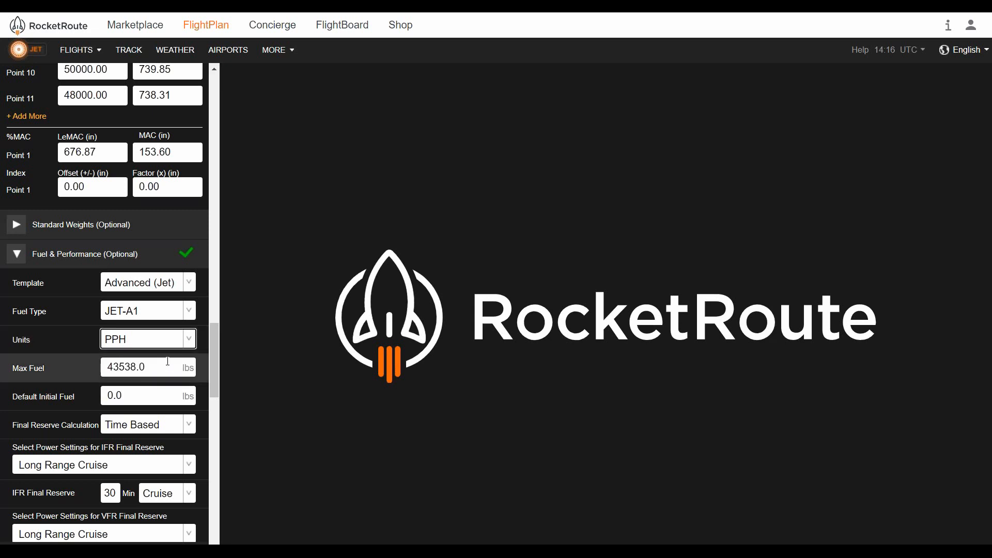
scroll(167, 361, "down", 1)
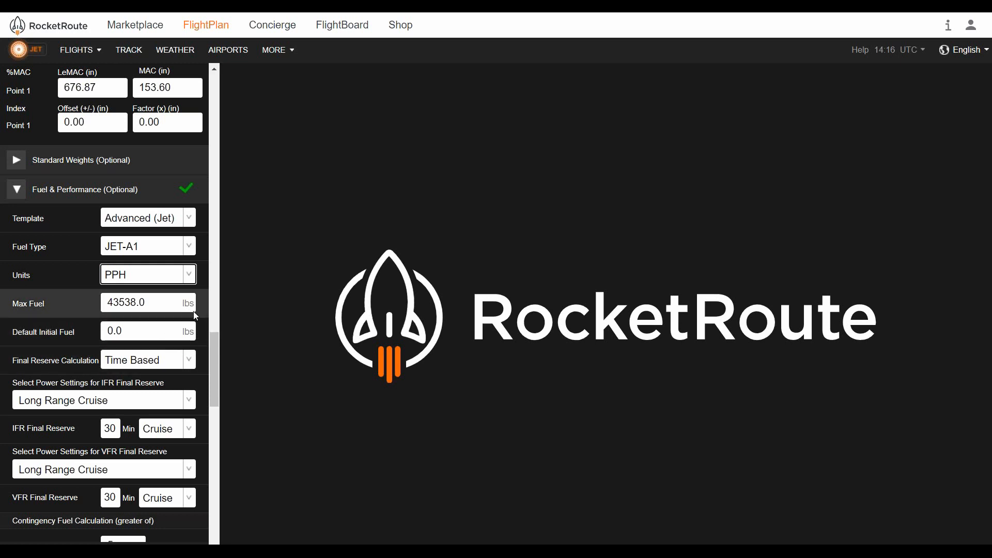
scroll(195, 311, "down", 1)
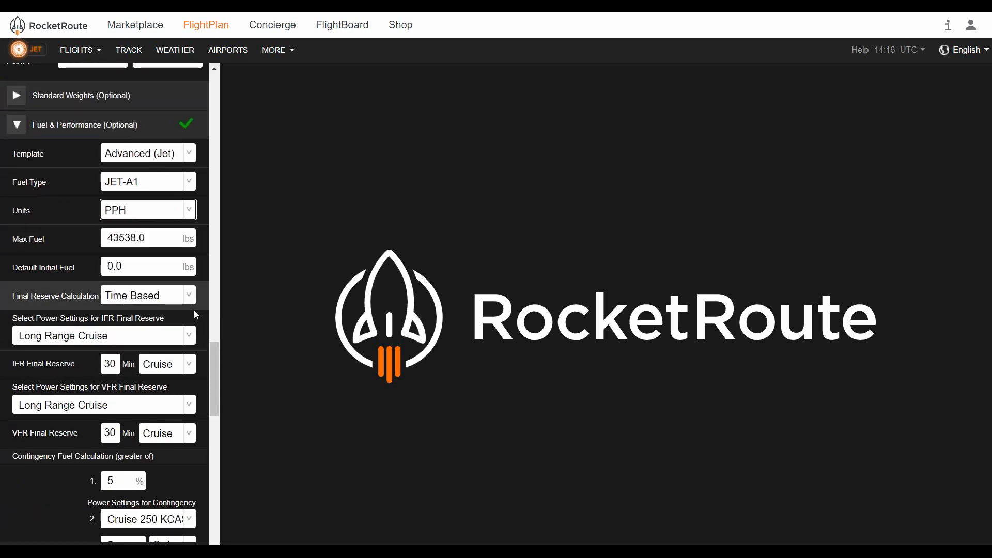
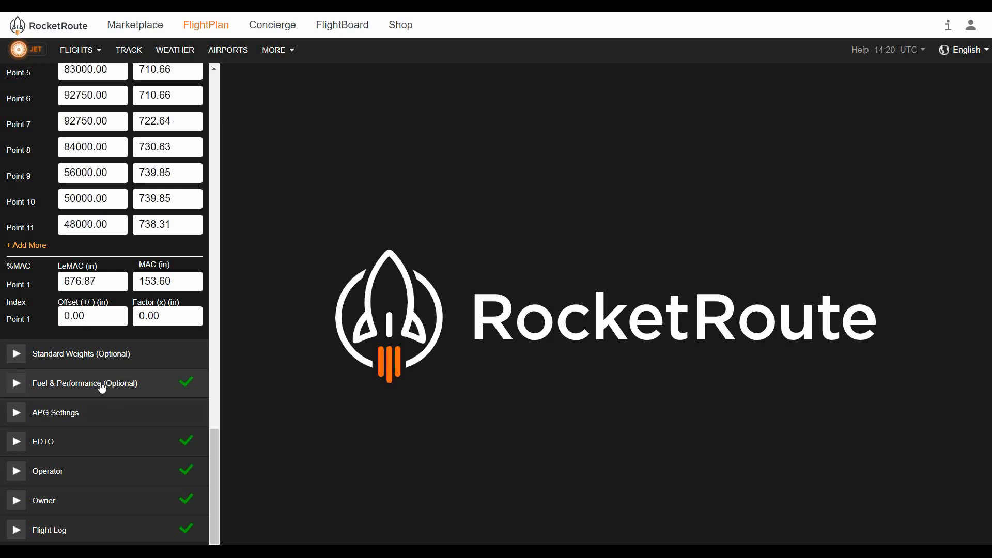
Open the Operator section, review the Company or Person options keeping Company, and collapse the section
scroll(108, 385, "down", 2)
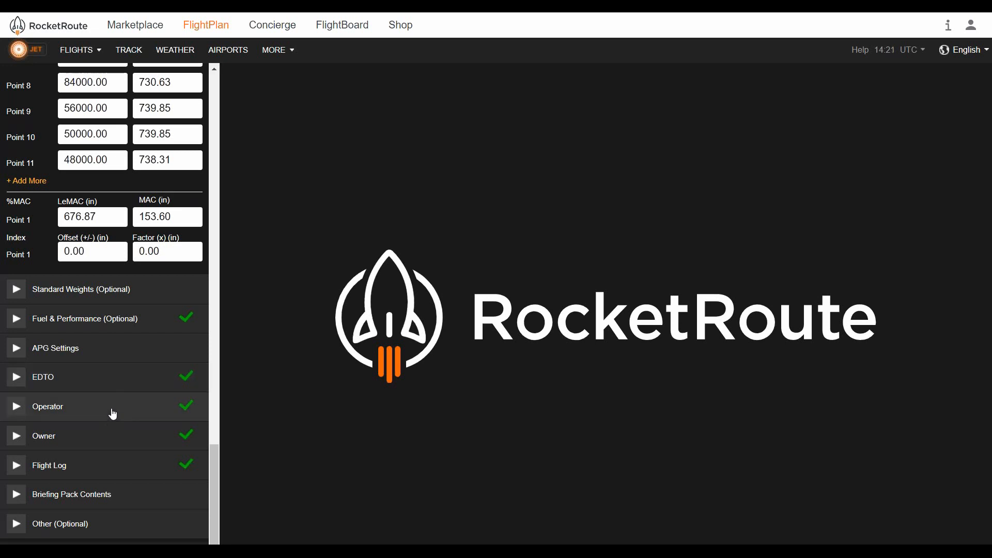
left_click(112, 410)
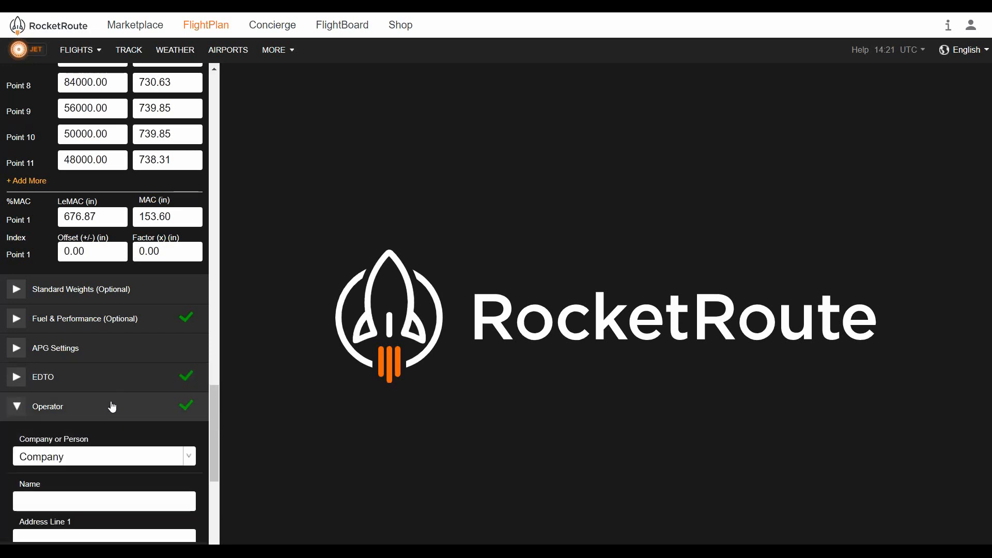
scroll(112, 411, "down", 1)
scroll(112, 407, "down", 2)
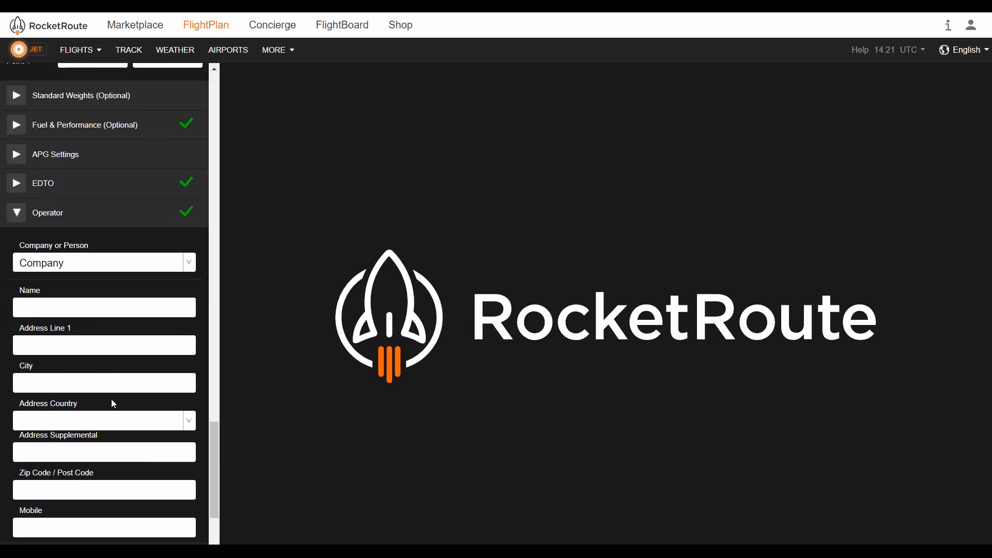
left_click(135, 266)
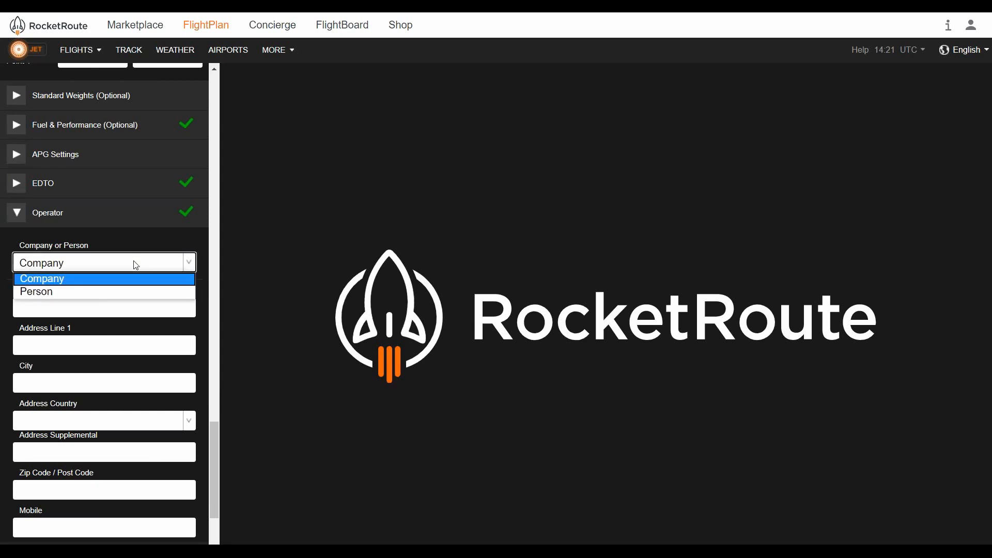
left_click(135, 265)
scroll(119, 207, "down", 1)
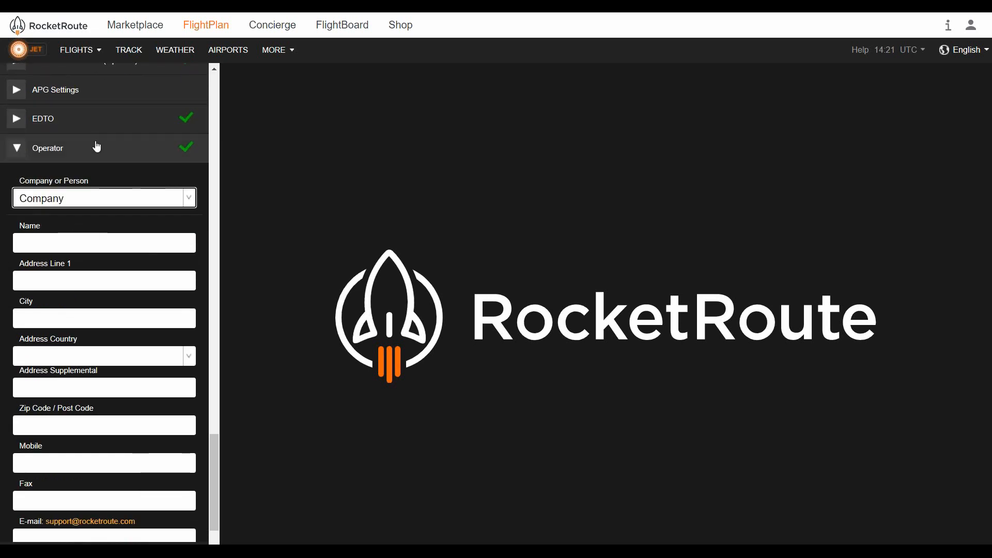
left_click(97, 147)
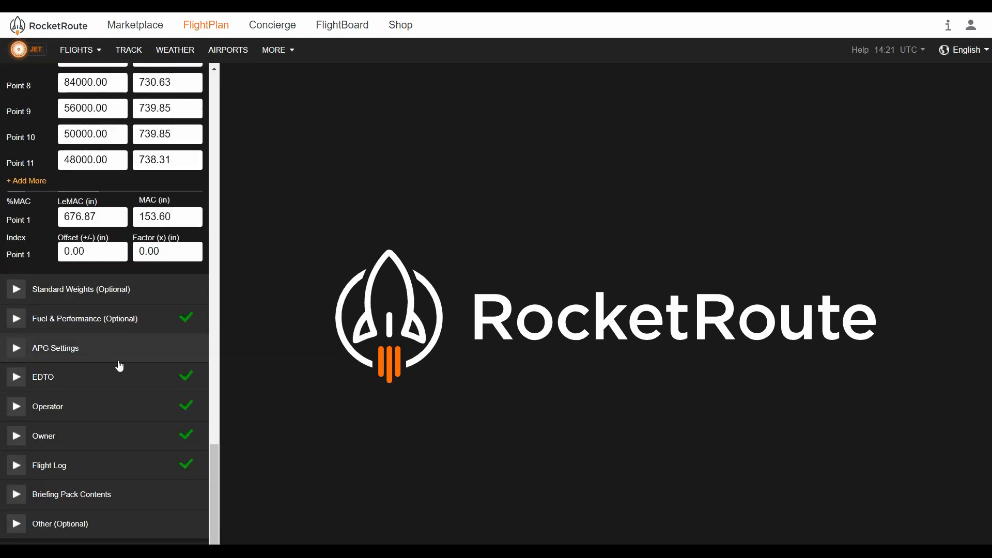
Open the Owner section, scroll through its company and address fields, and collapse it
left_click(111, 436)
scroll(114, 423, "down", 2)
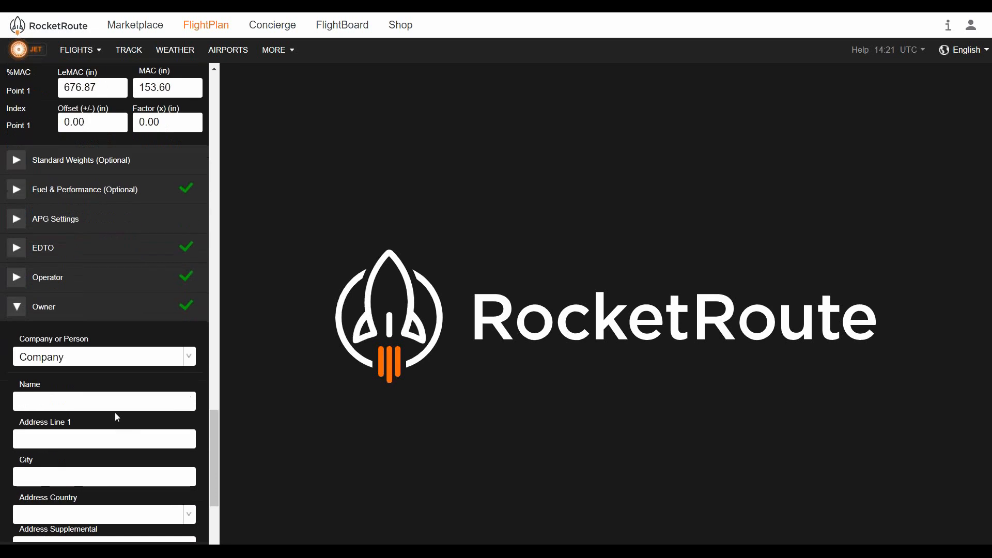
scroll(113, 412, "down", 1)
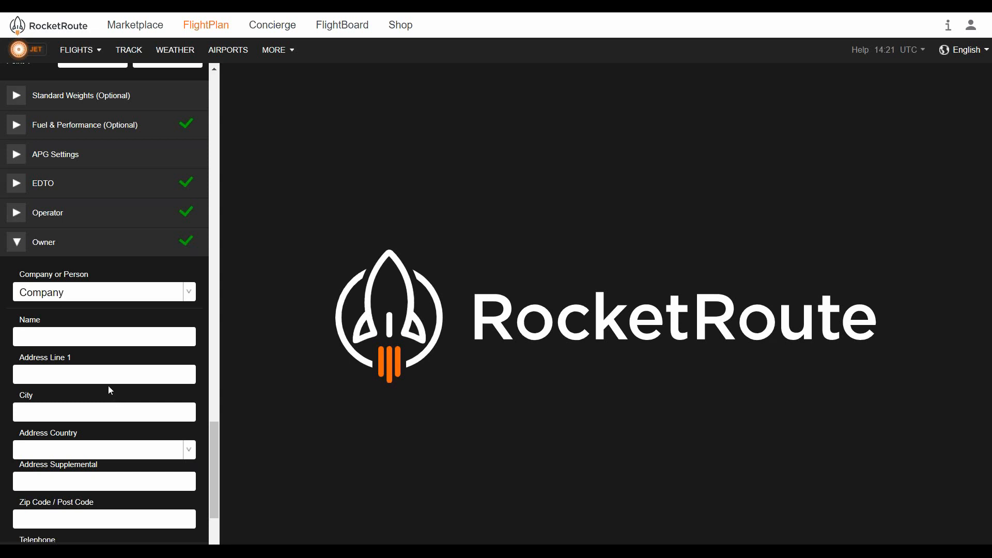
left_click(68, 252)
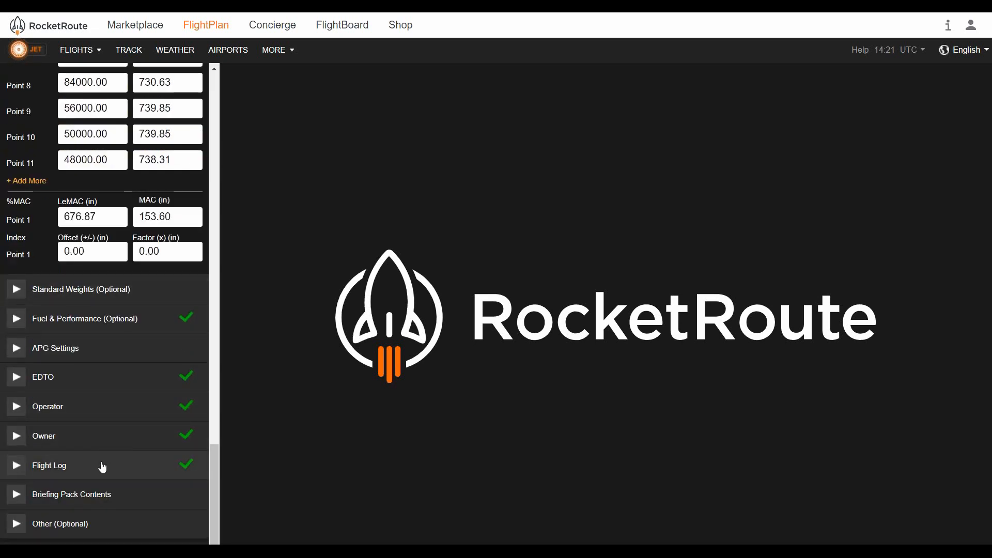
Open the Flight Log section to review its flight log template, then collapse it
left_click(102, 467)
scroll(106, 454, "down", 2)
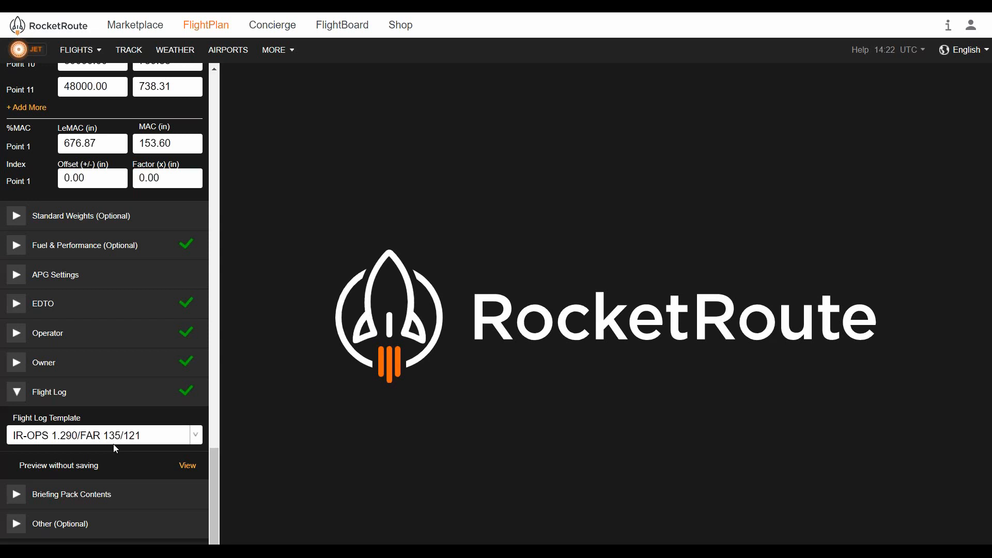
left_click(127, 391)
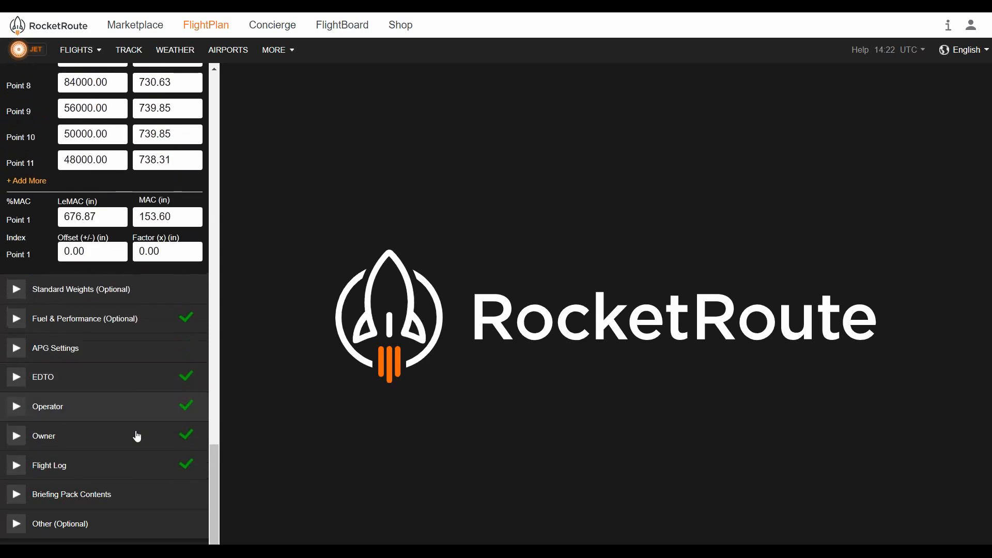
Open the Briefing Pack Contents section to review its wind chart option, then collapse it
left_click(141, 494)
scroll(142, 493, "down", 1)
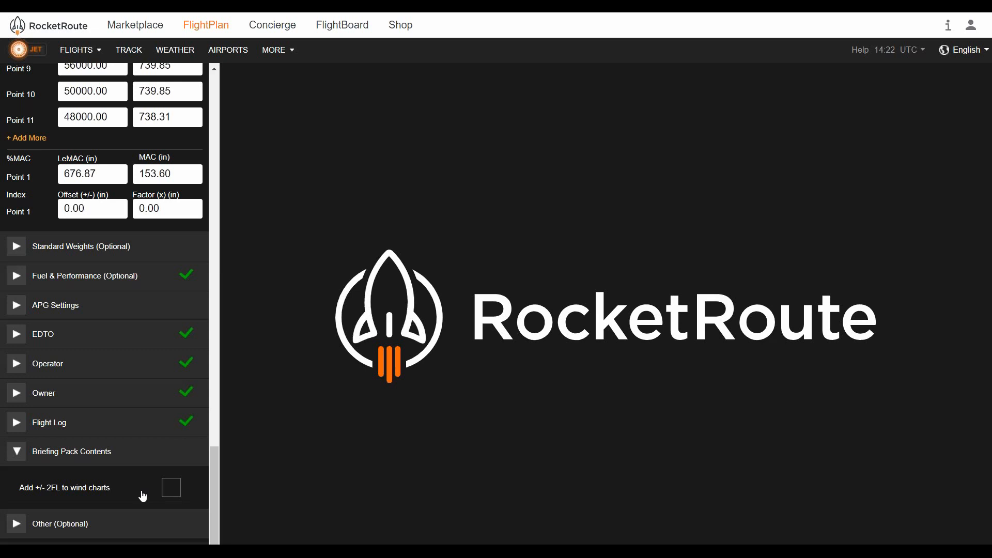
left_click(155, 461)
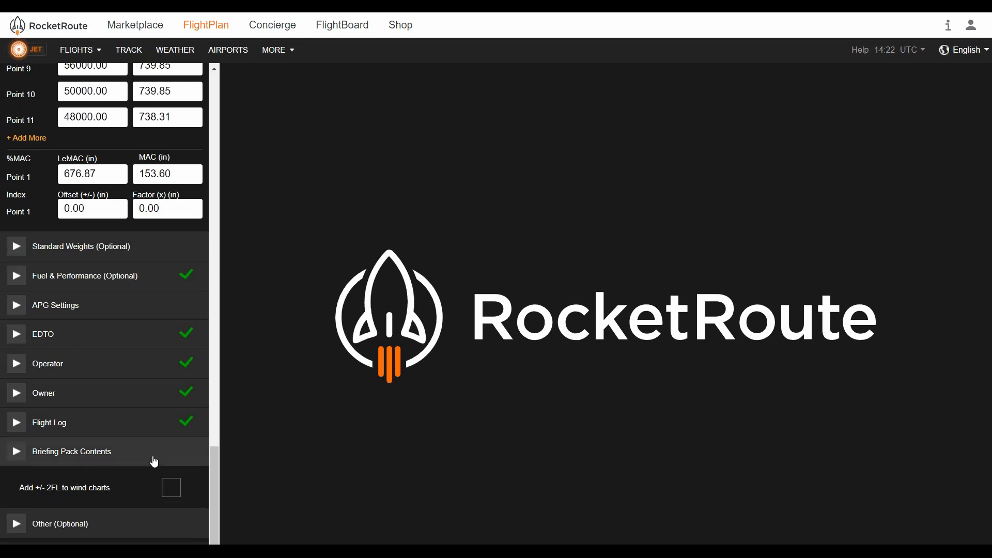
Open the Other (Optional) section, scroll through its fields, and collapse it
left_click(138, 513)
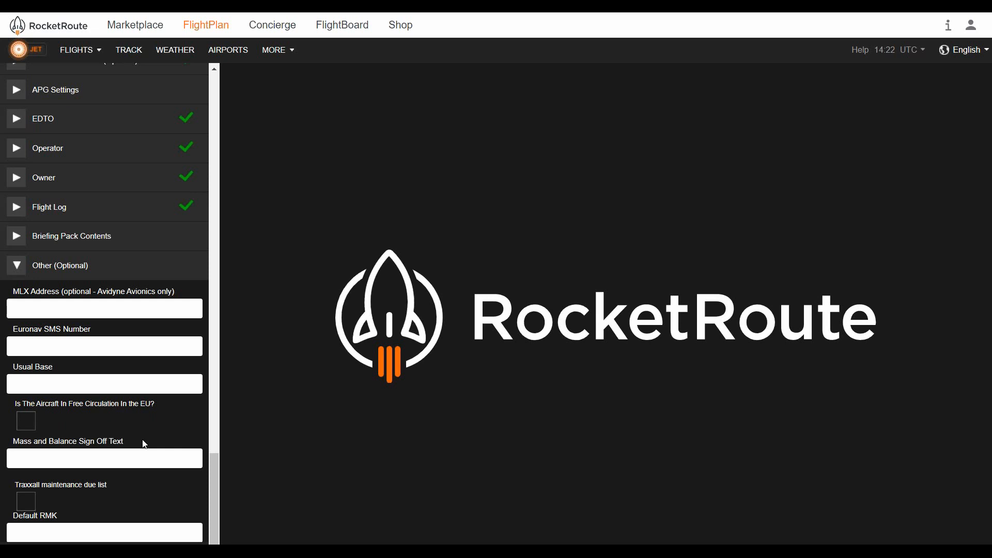
scroll(144, 444, "down", 1)
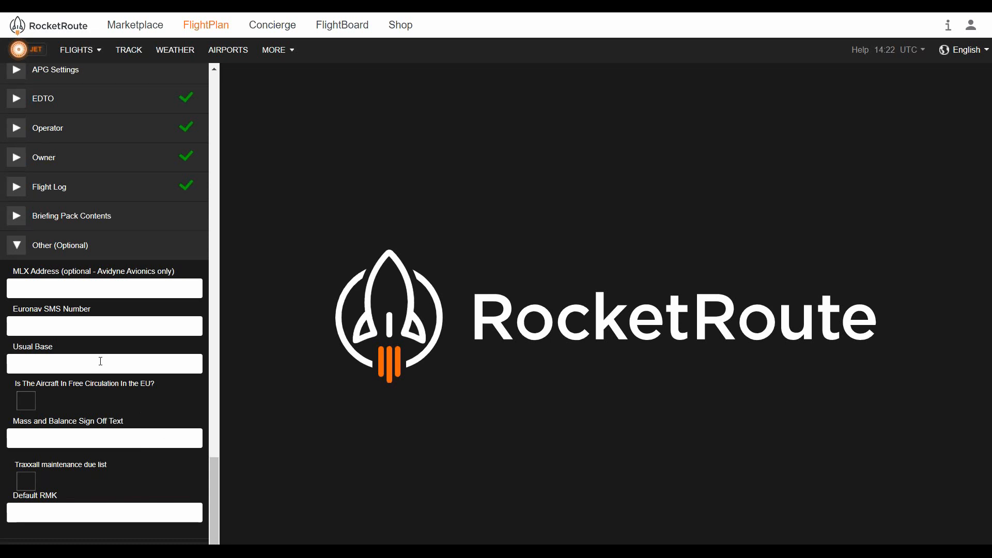
left_click(87, 246)
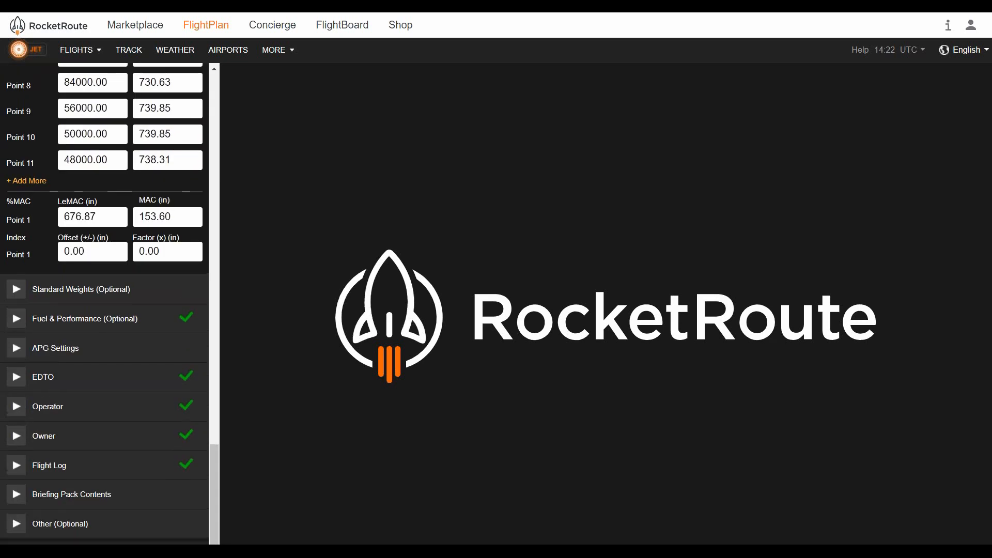
Open the EDTO section and expand and collapse its calculation subsections one by one
left_click(87, 380)
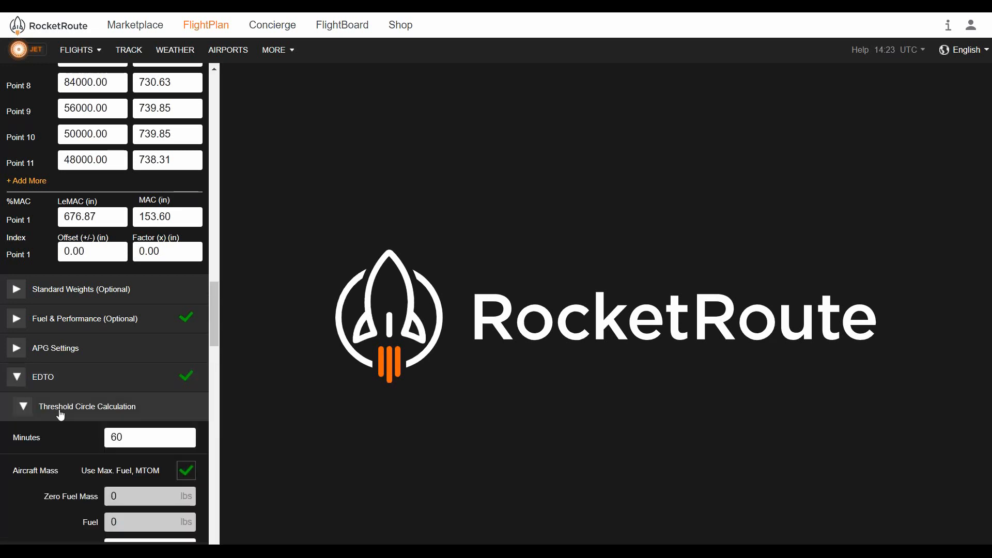
left_click(58, 413)
left_click(54, 438)
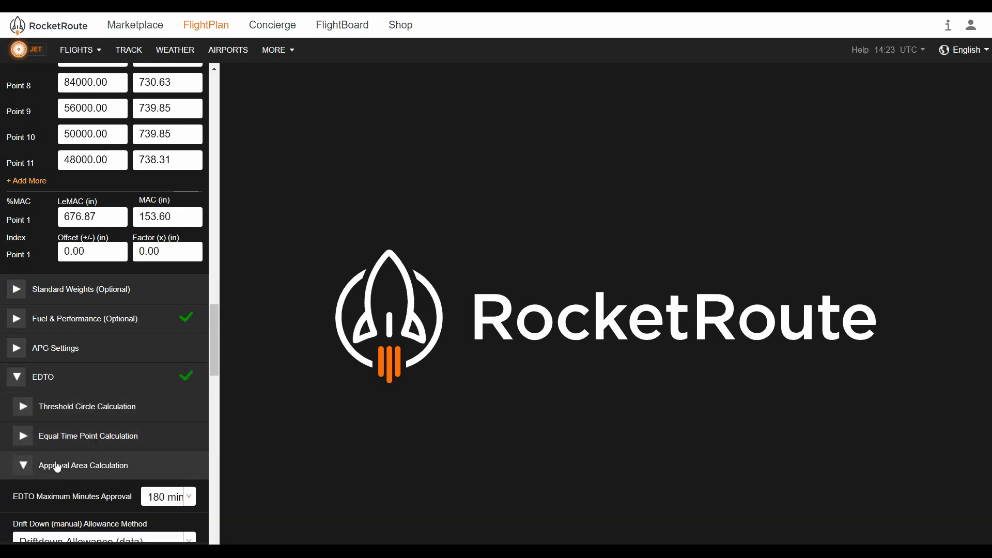
left_click(54, 465)
left_click(63, 495)
left_click(66, 496)
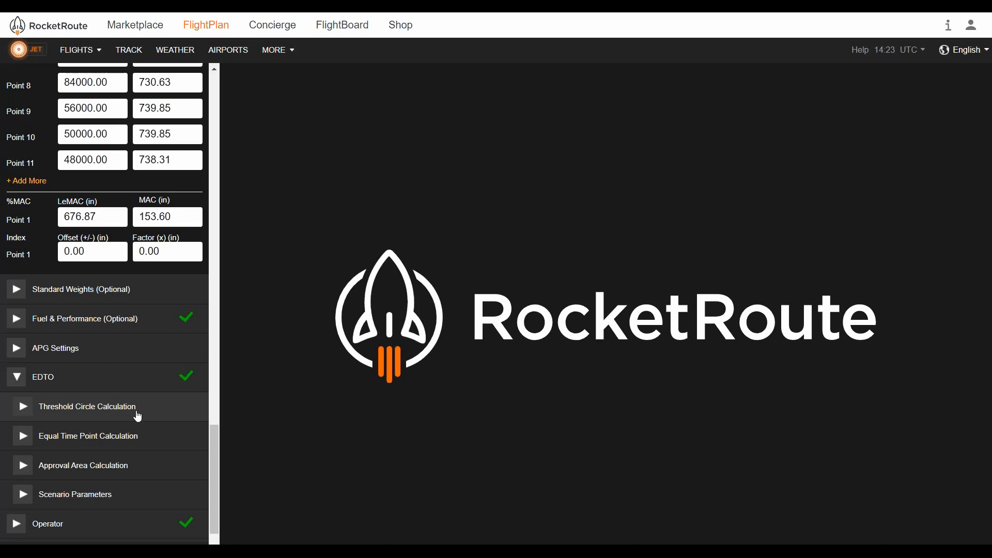
Open Threshold Circle Calculation, toggle Use Max. Fuel, MTOM off and back on, and collapse it
left_click(171, 411)
scroll(169, 408, "down", 2)
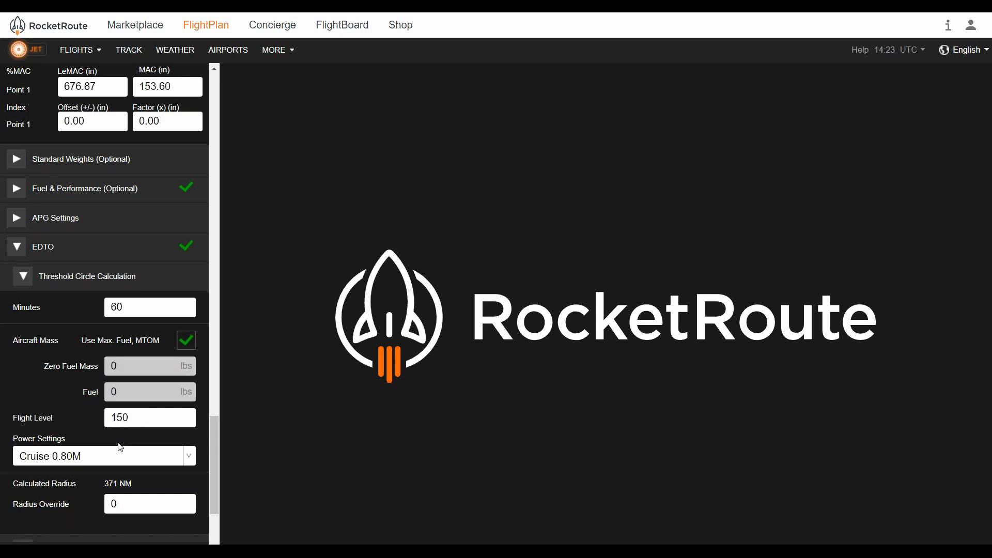
scroll(119, 442, "down", 1)
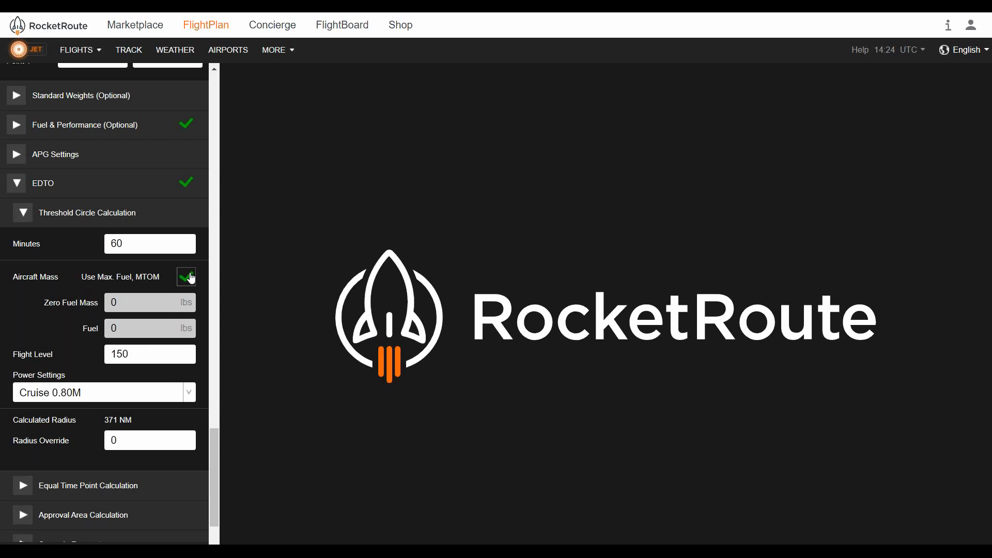
left_click(190, 279)
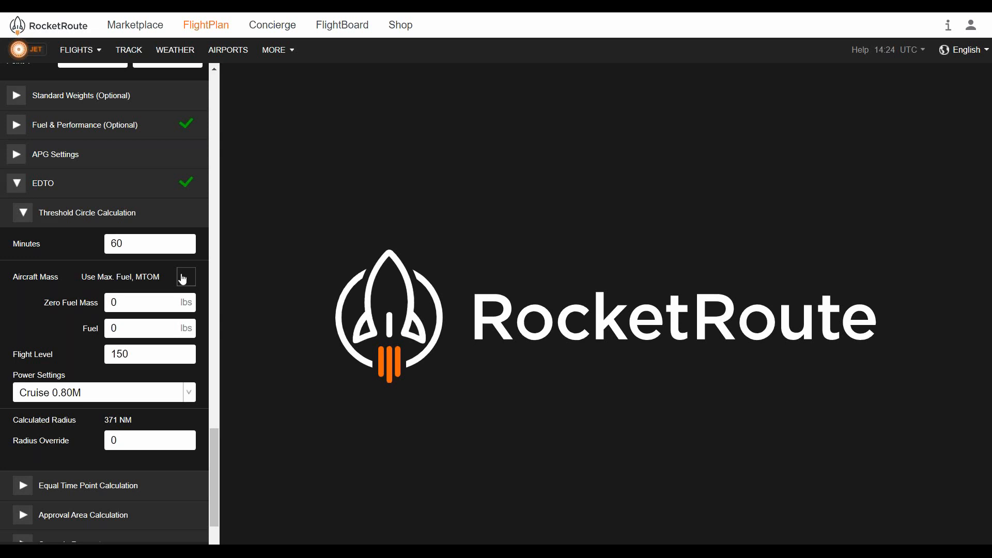
left_click(183, 279)
left_click(151, 219)
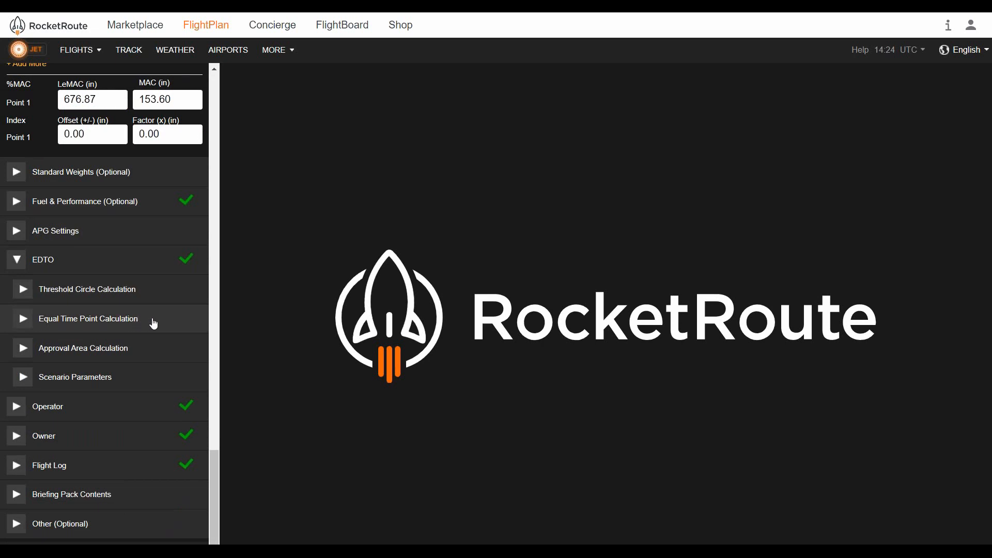
Open Equal Time Point Calculation, turn off both current-FPL options, re-enable them, and collapse it
left_click(153, 321)
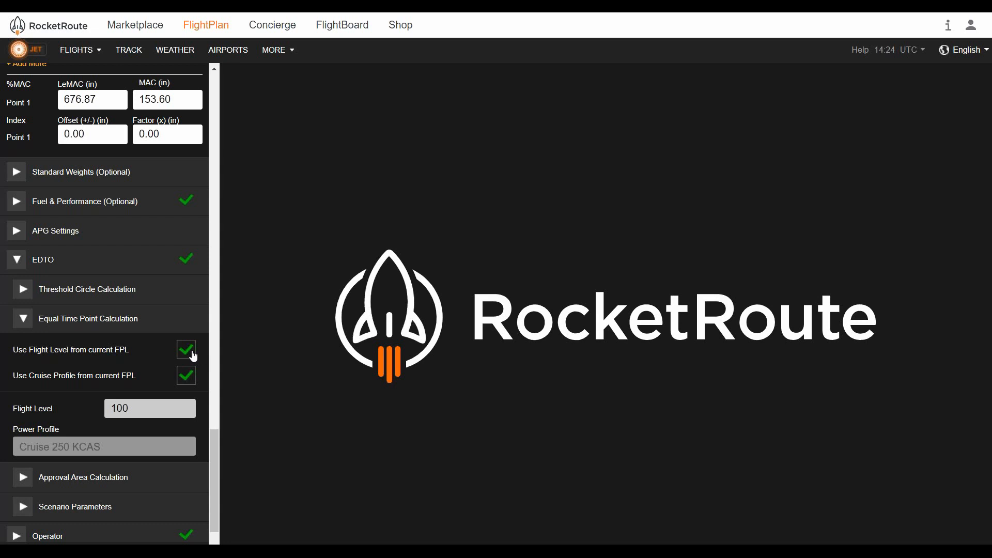
left_click(193, 355)
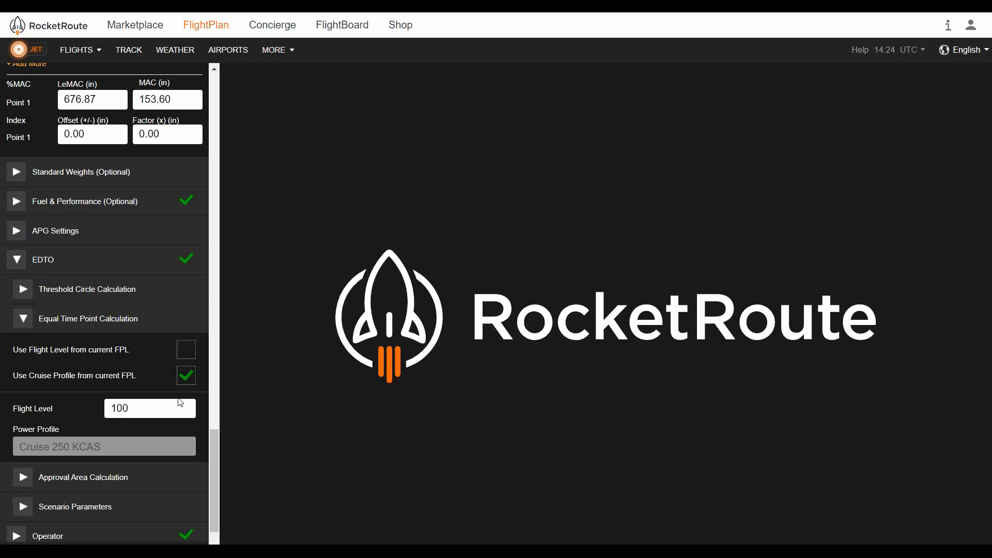
left_click(186, 376)
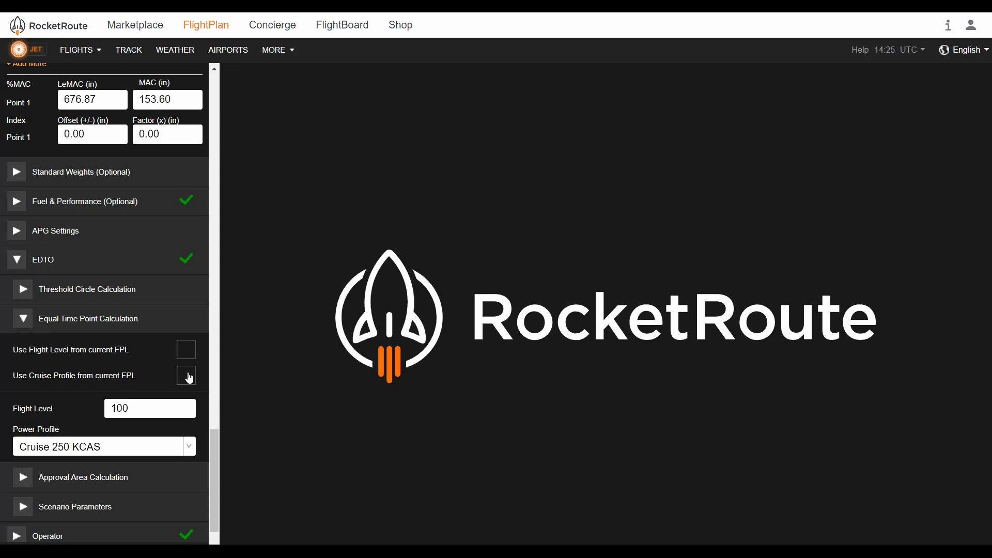
left_click(186, 378)
left_click(187, 352)
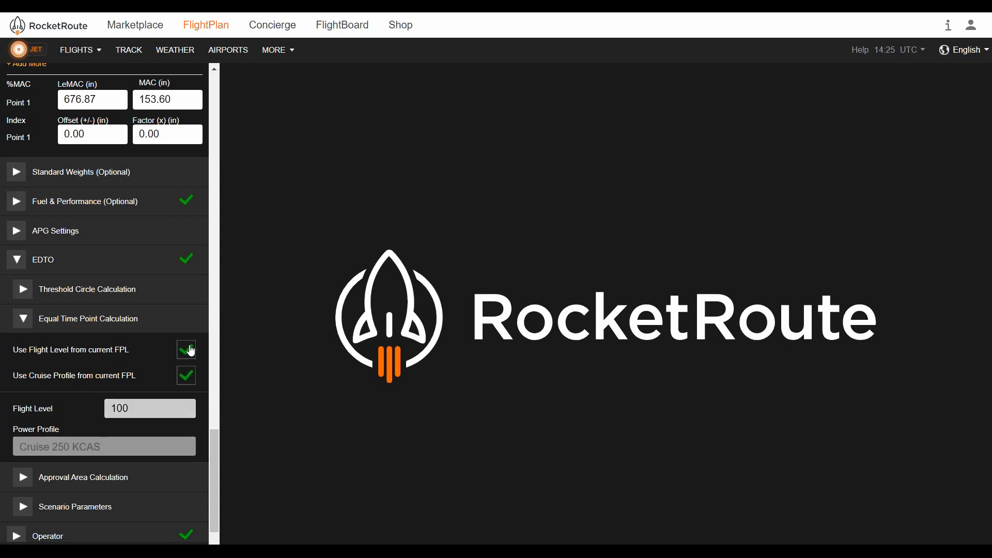
left_click(192, 324)
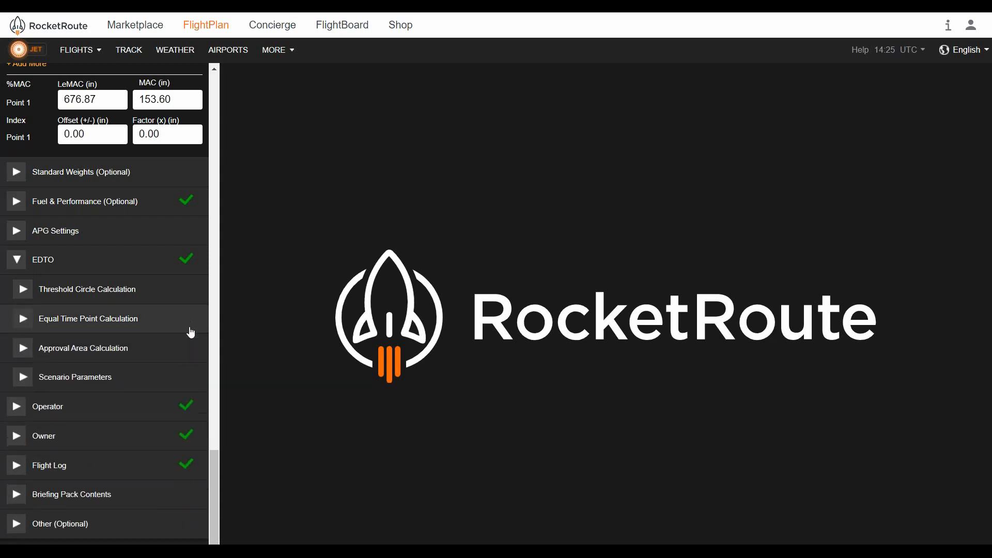
Open Approval Area Calculation and review the EDTO Maximum Minutes Approval options, keeping 180 minutes
left_click(172, 354)
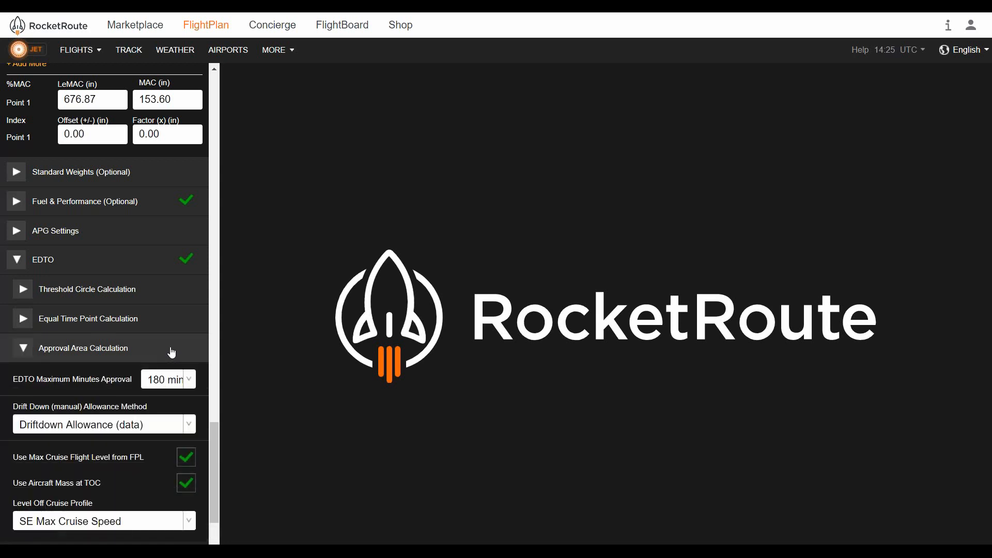
scroll(172, 333, "down", 1)
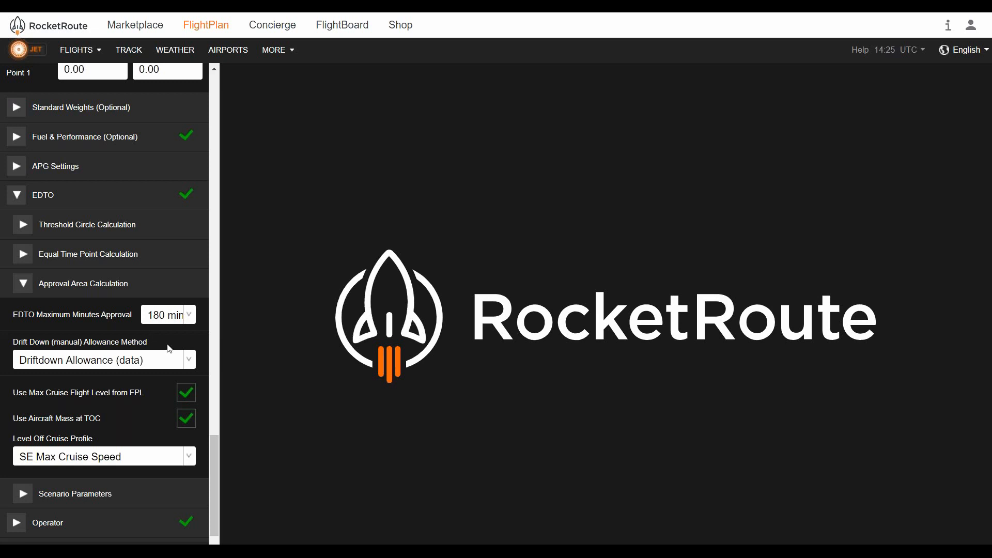
left_click(193, 316)
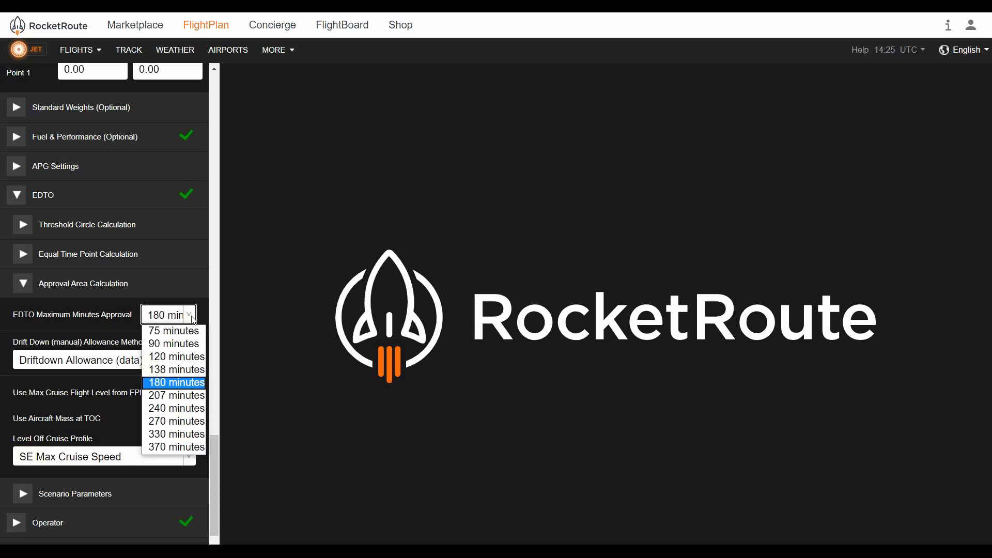
left_click(195, 319)
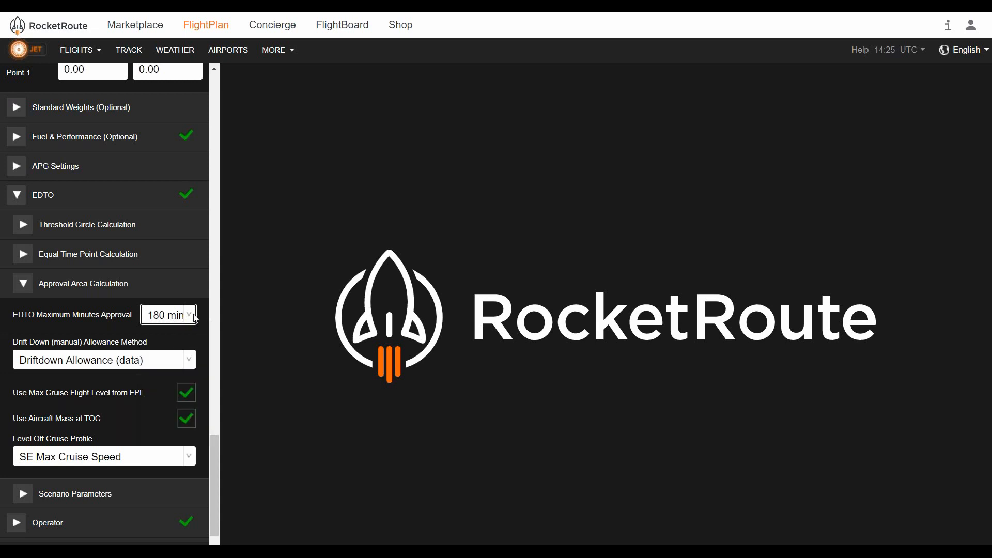
Set the Drift Down allowance method to Constant FL only and turn off Use Max Cruise Flight Level from FPL
left_click(194, 363)
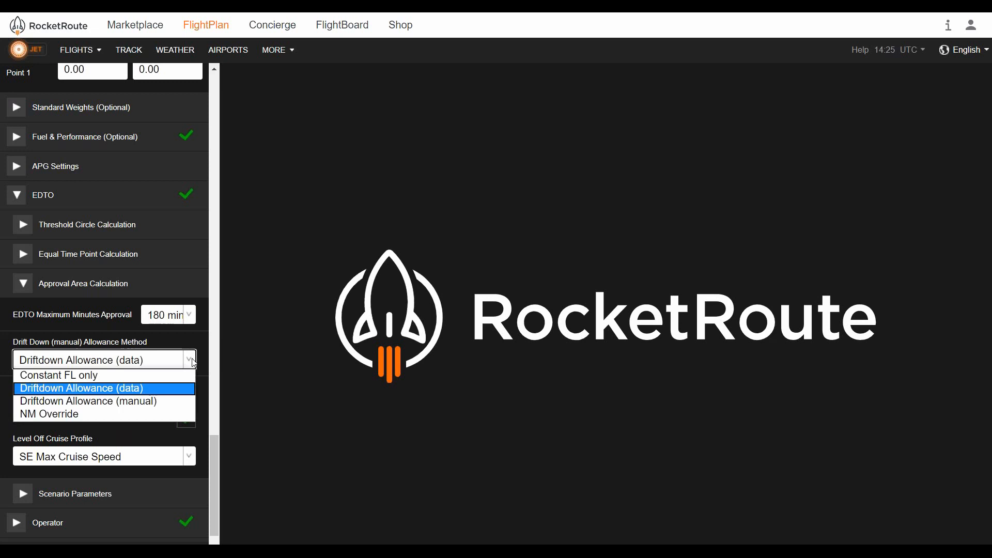
left_click(166, 376)
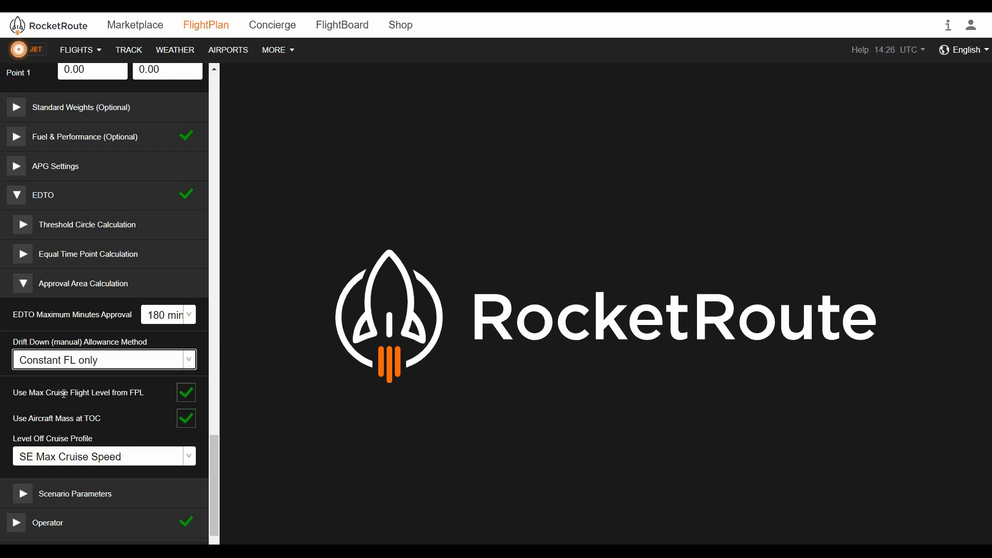
left_click(187, 391)
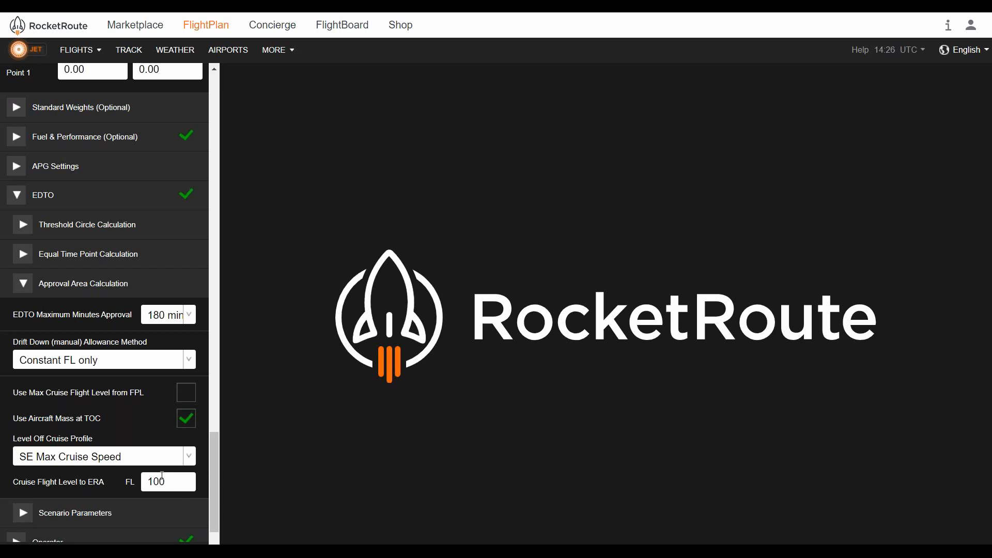
Toggle Use Aircraft Mass at TOC off and back on, and re-enable Use Max Cruise Flight Level from FPL
left_click(185, 425)
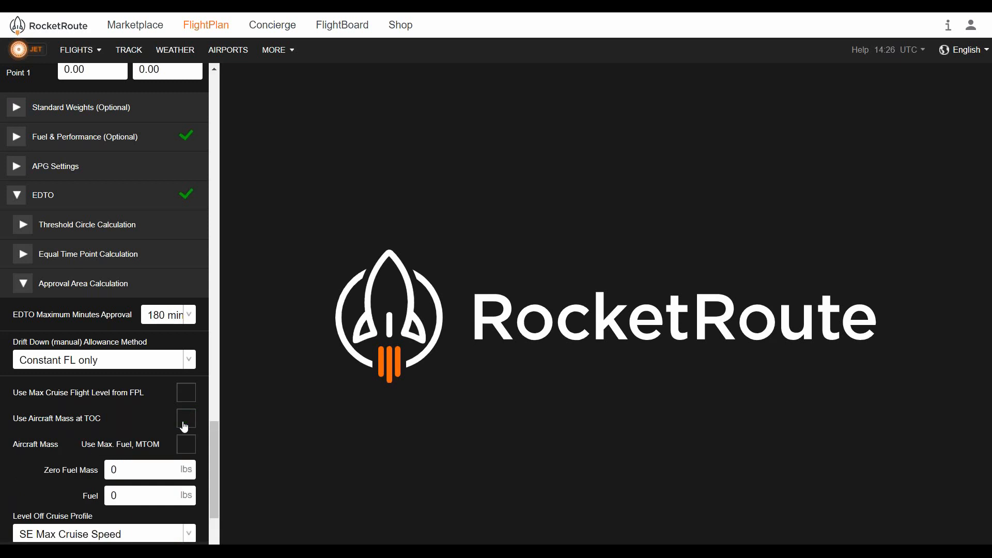
scroll(188, 427, "down", 2)
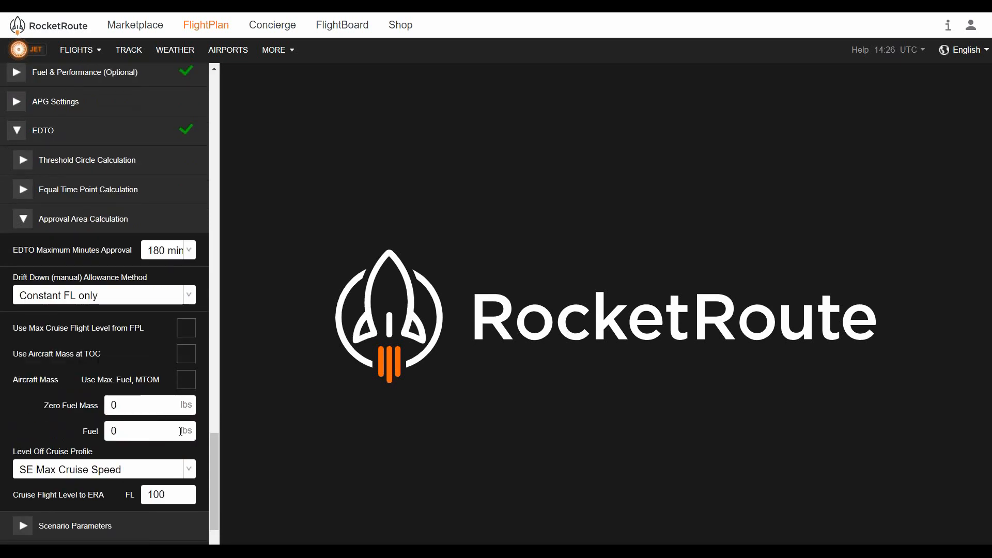
left_click(188, 356)
left_click(186, 329)
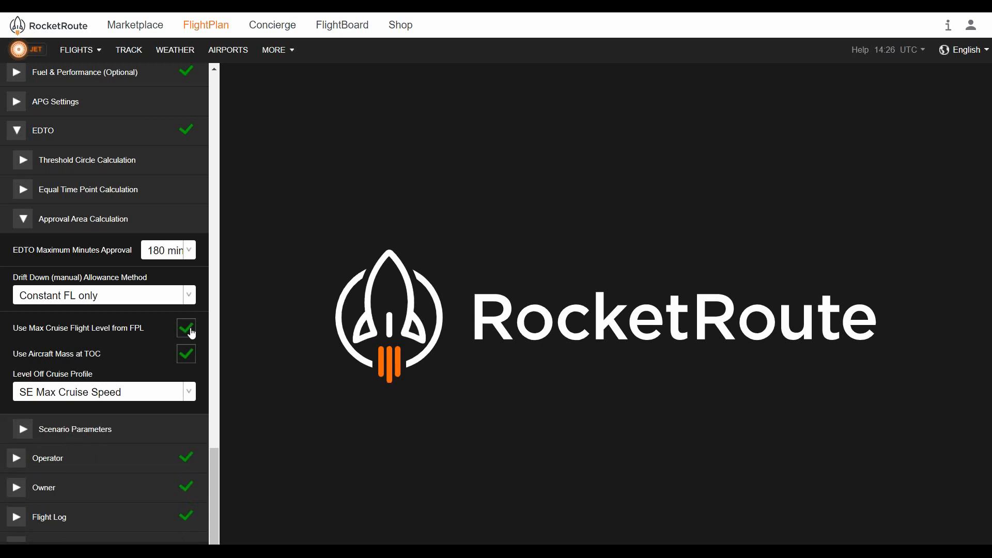
Set the Drift Down allowance method to Driftdown Allowance (data) and keep the Level Off Cruise Profile at SE Max Cruise Speed
left_click(190, 298)
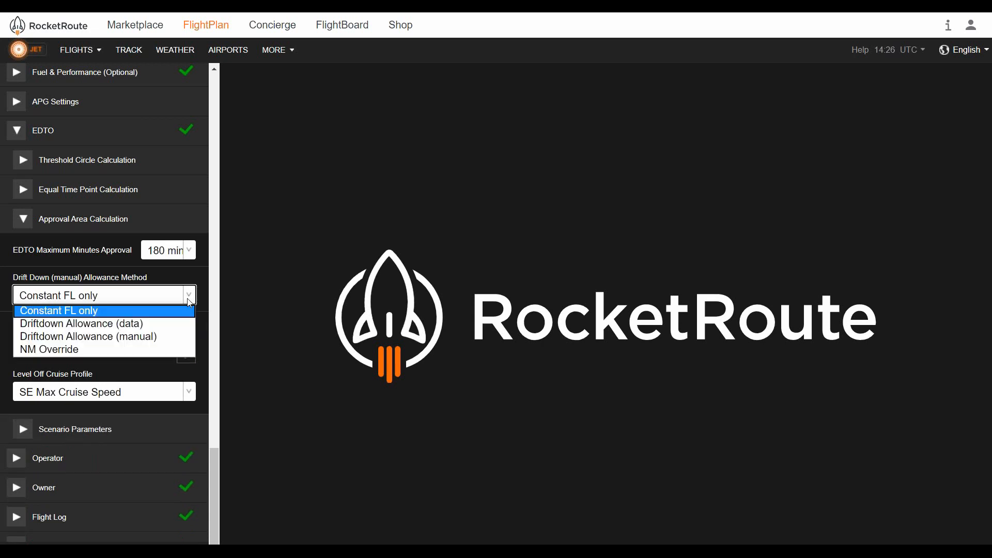
left_click(154, 324)
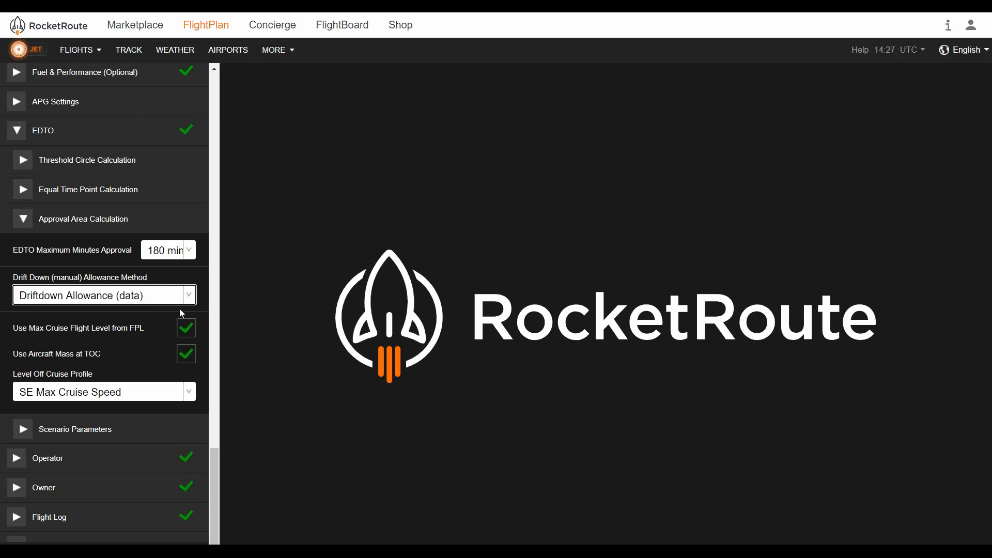
left_click(136, 394)
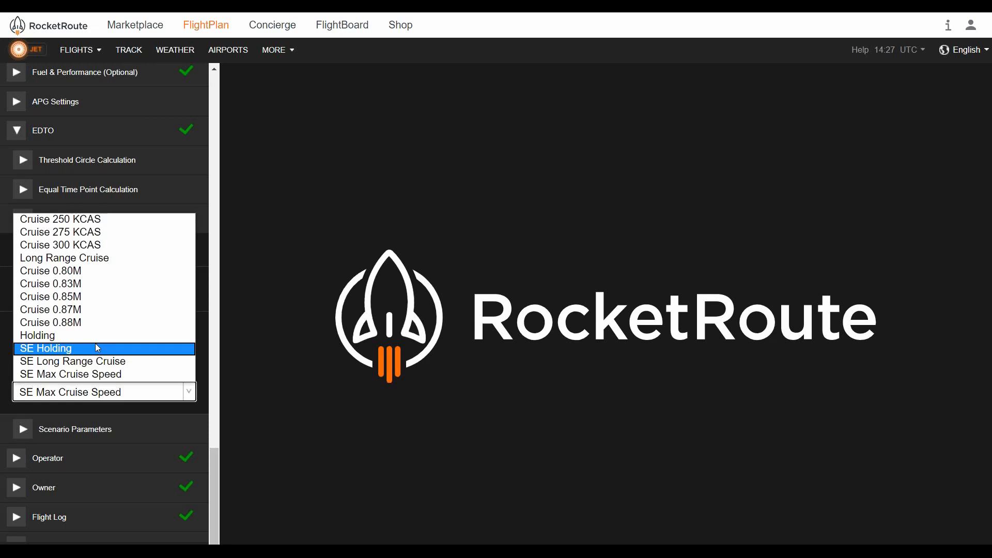
left_click(145, 397)
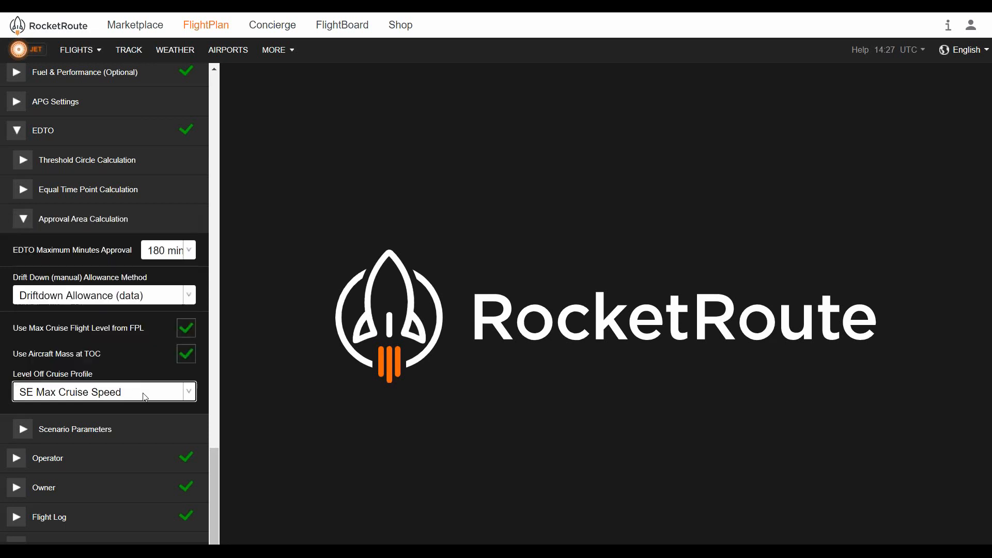
Turn off Use Aircraft Mass at TOC and Use Max Cruise Flight Level from FPL, then re-enable both
left_click(188, 355)
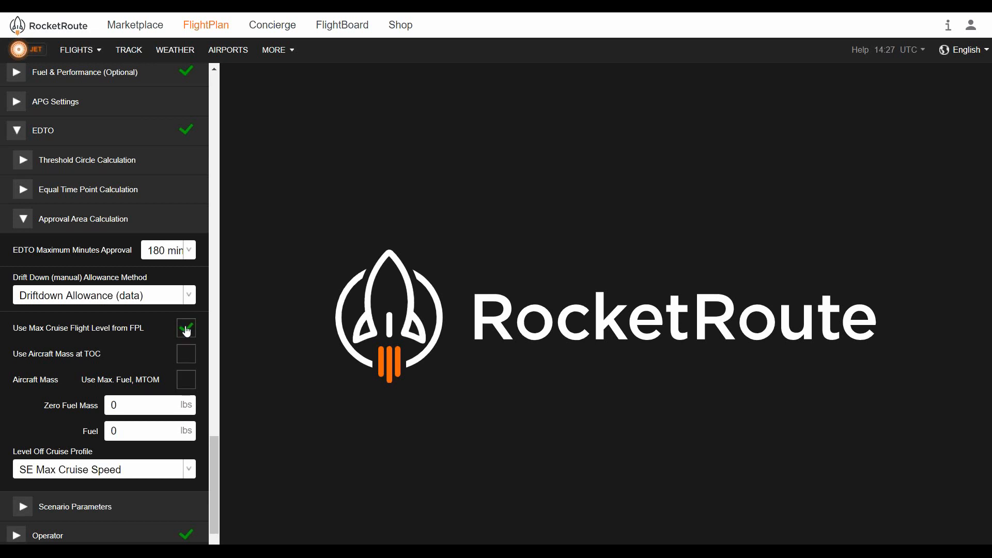
left_click(187, 331)
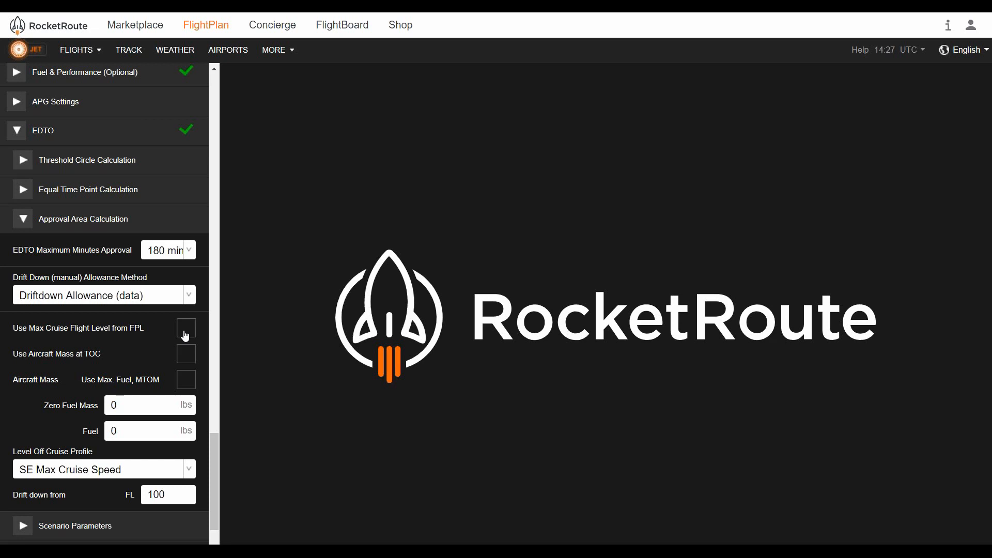
left_click(186, 335)
left_click(186, 358)
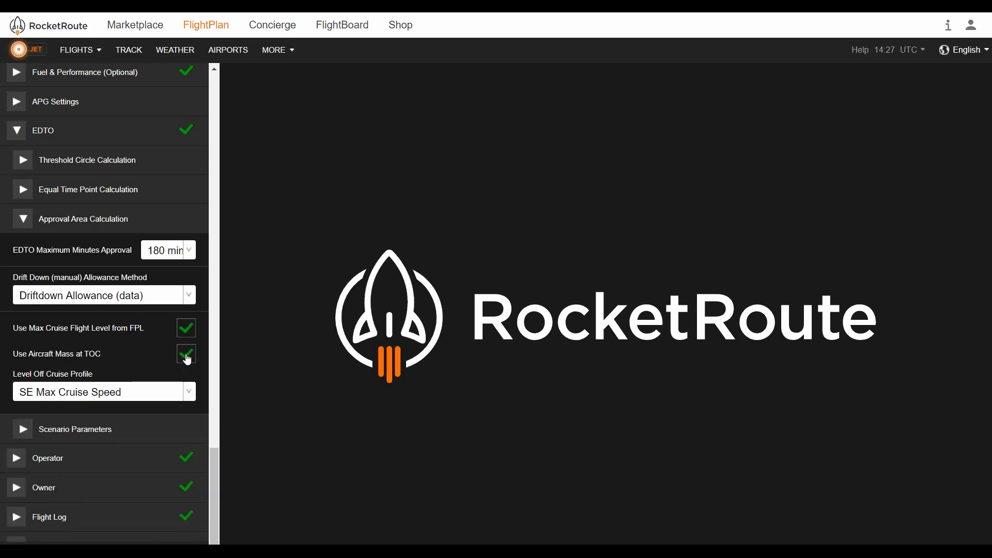
Switch the Drift Down allowance method to Driftdown Allowance (manual), then NM Override, then back to Driftdown Allowance (data)
left_click(163, 301)
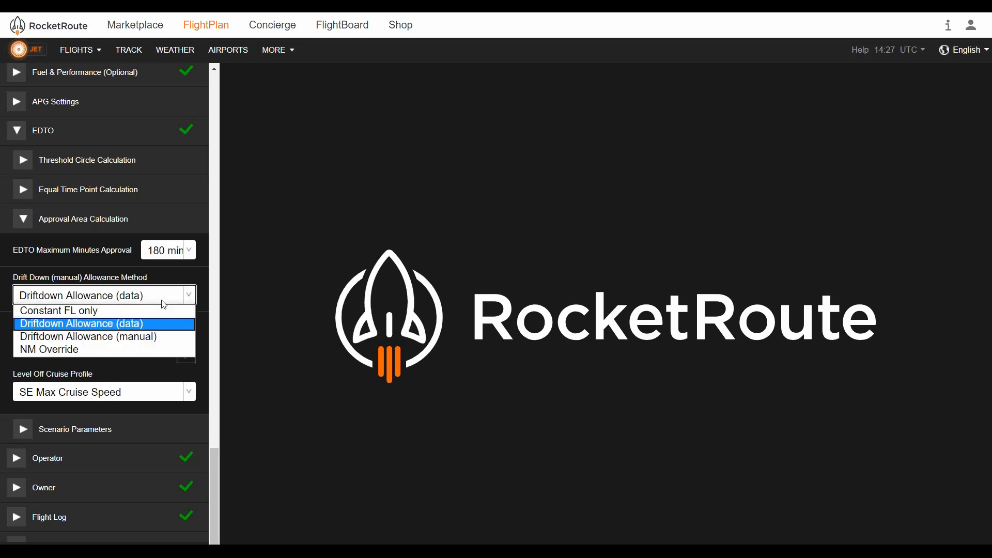
left_click(158, 339)
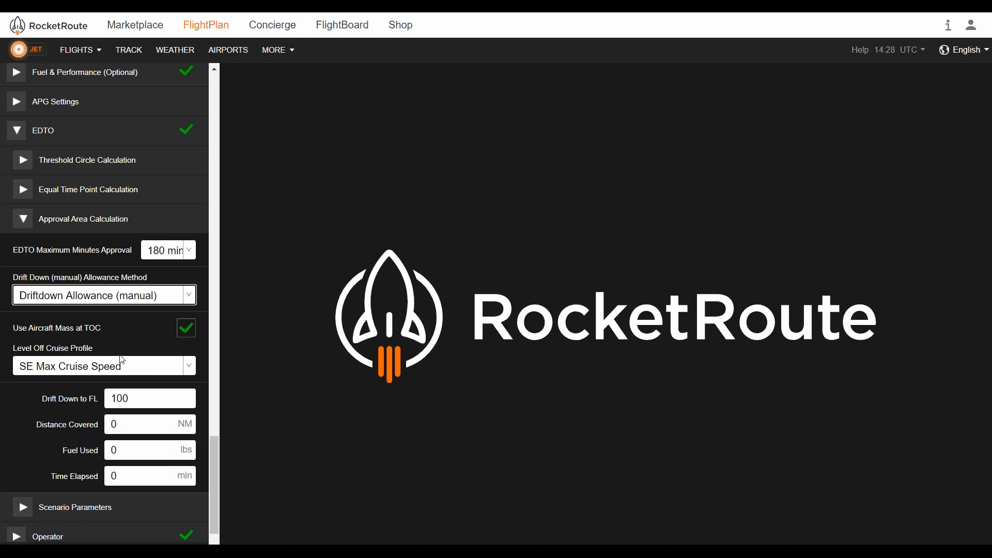
left_click(166, 300)
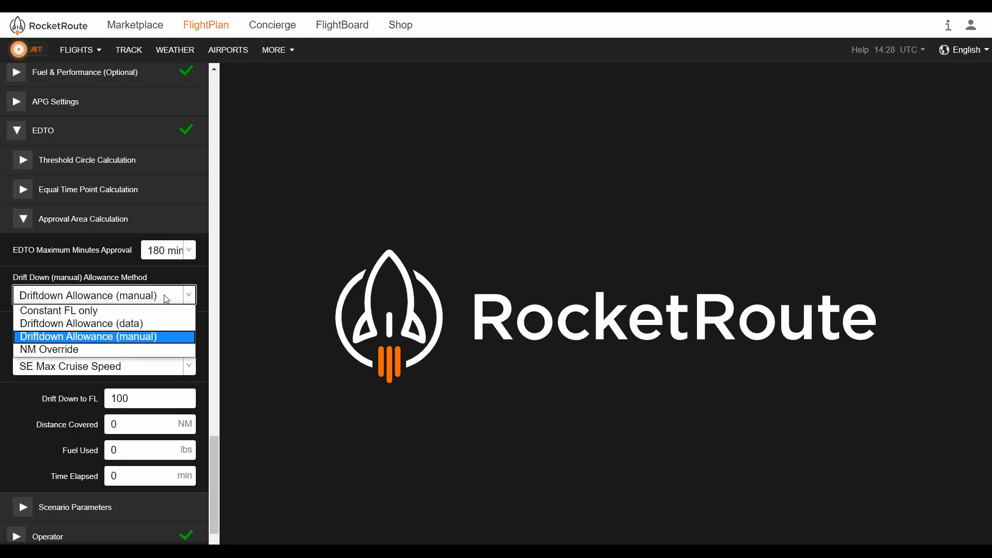
left_click(148, 351)
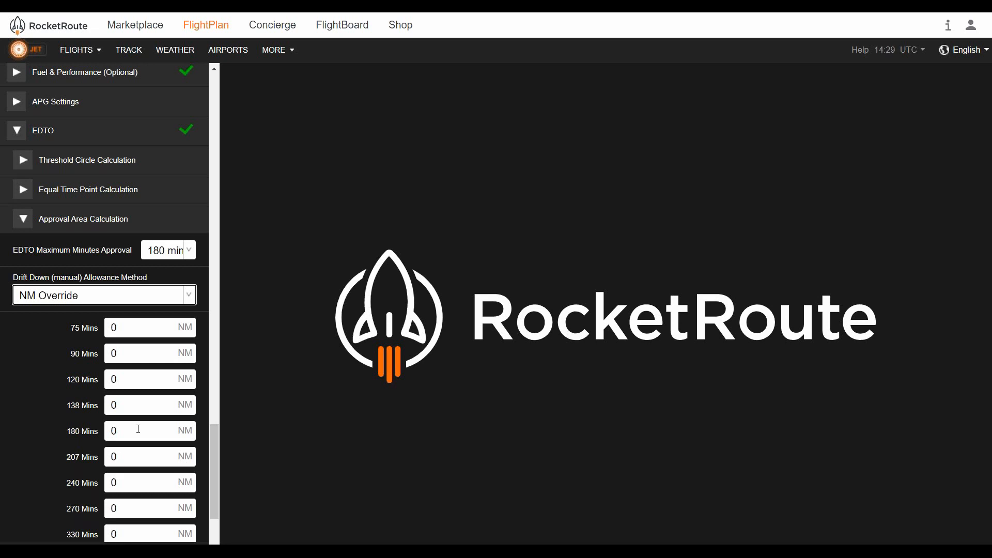
left_click(154, 298)
left_click(153, 324)
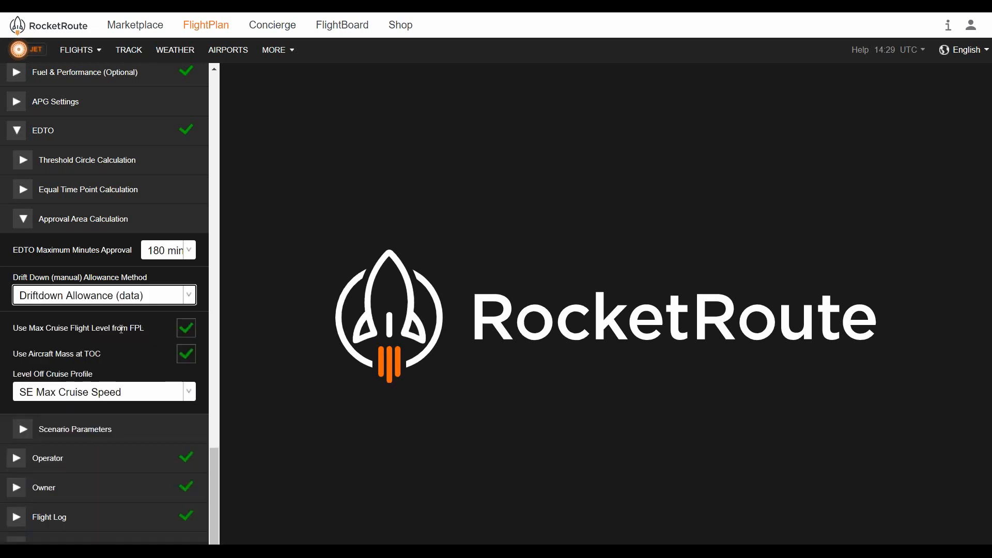
Collapse Approval Area Calculation and open Scenario Parameters to review its EDTO scenario settings
left_click(24, 225)
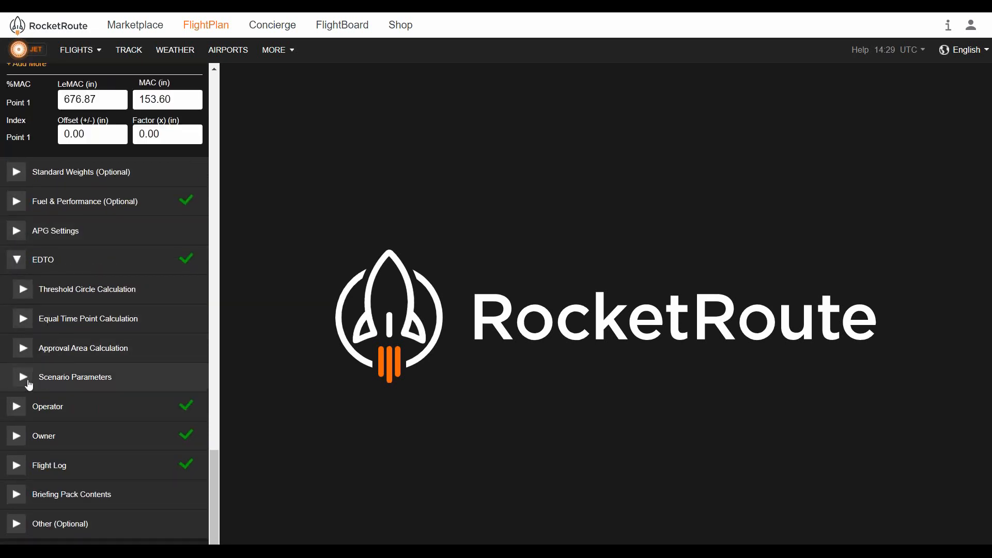
left_click(25, 378)
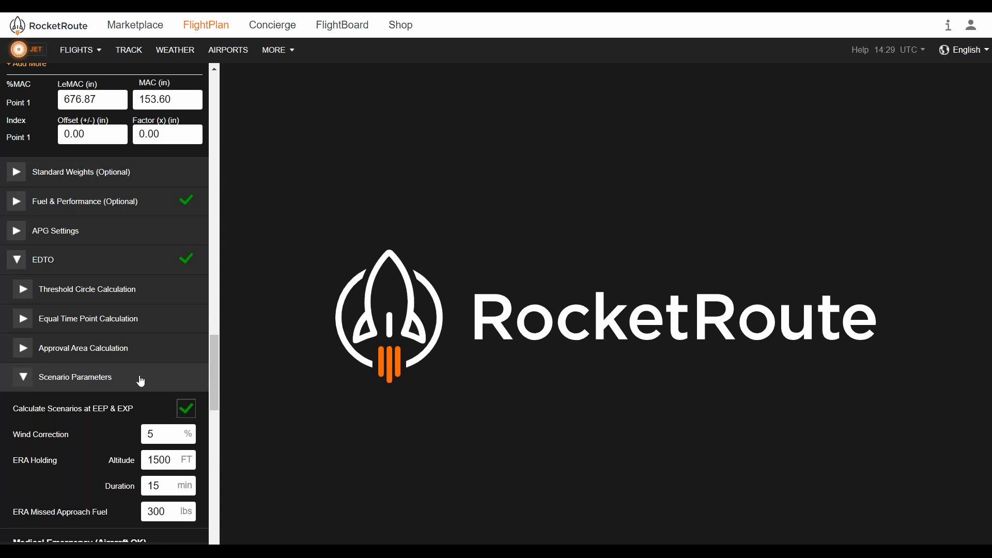
scroll(137, 380, "down", 1)
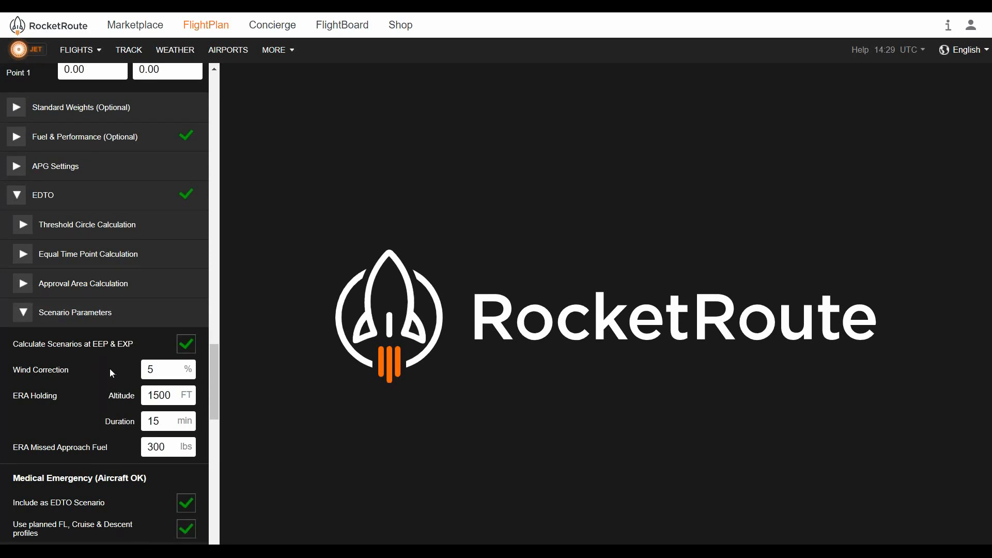
scroll(110, 369, "down", 1)
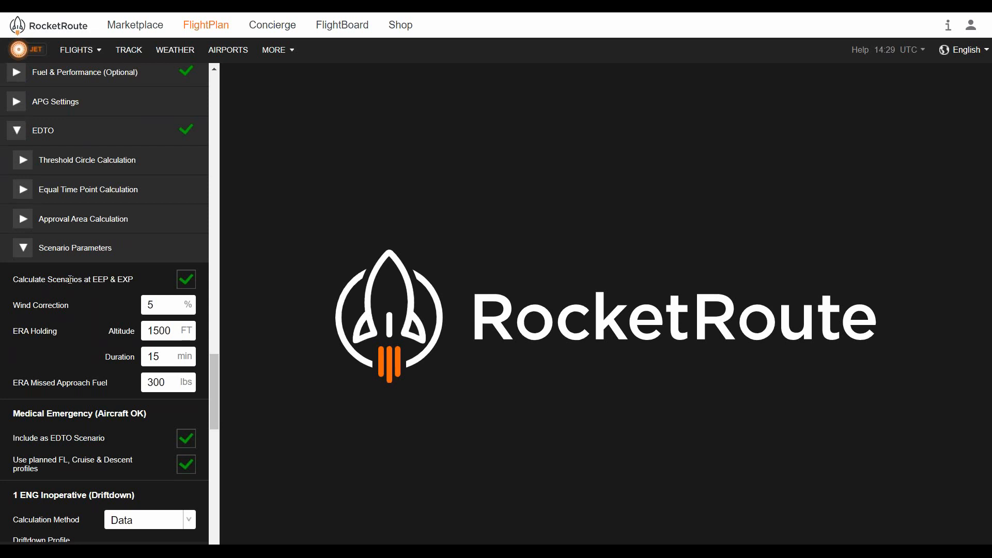
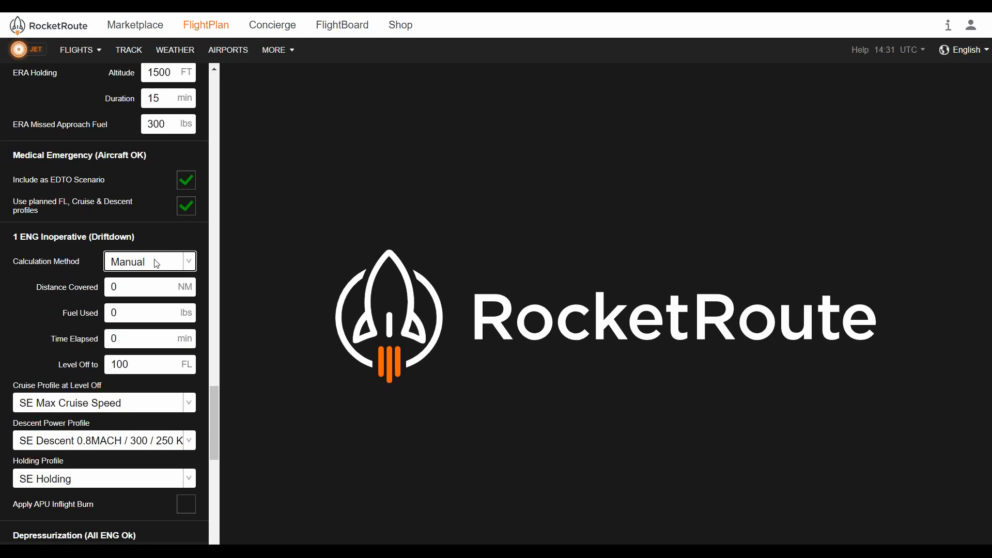
Set the 1 ENG Inoperative calculation method to Data and choose Normal as its Driftdown Profile
left_click(157, 264)
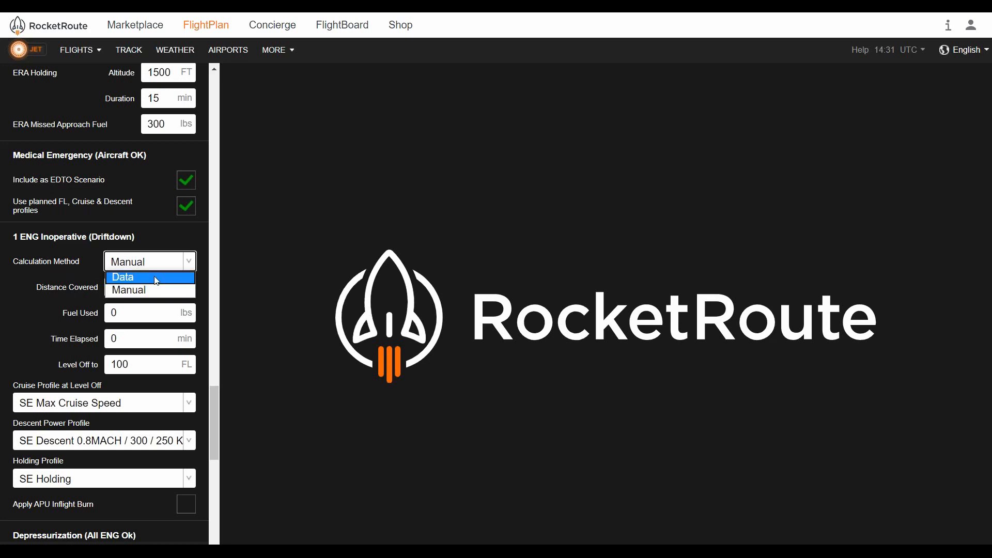
left_click(157, 279)
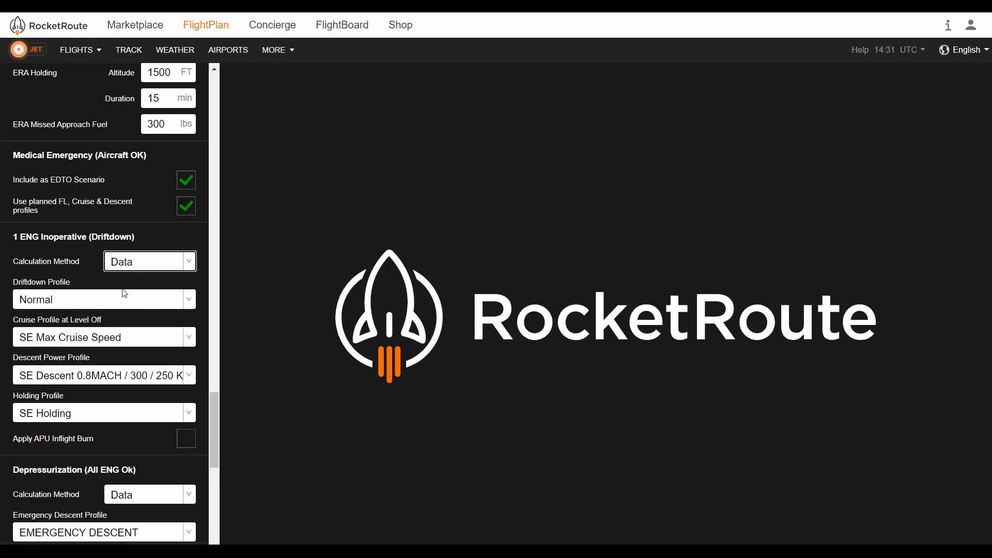
left_click(91, 304)
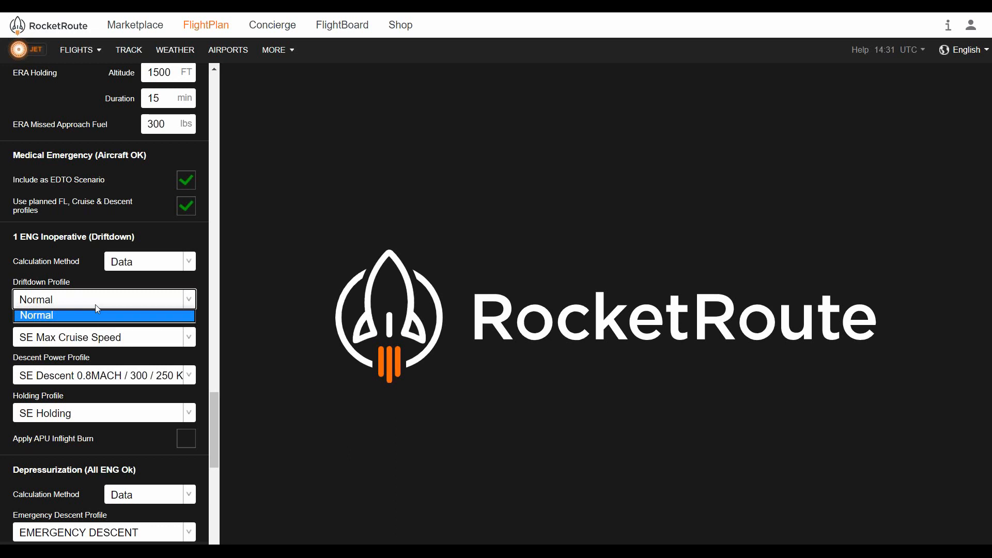
left_click(96, 308)
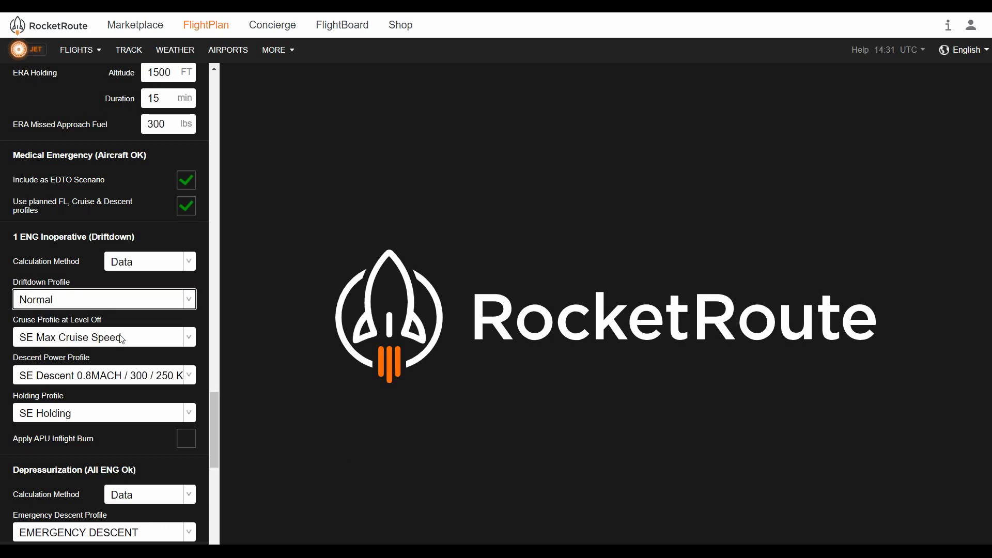
Review the 1 ENG Inoperative cruise and descent power profile options, keeping SE Max Cruise Speed and SE Descent 0.8MACH / 300 / 250 KCAS
left_click(136, 340)
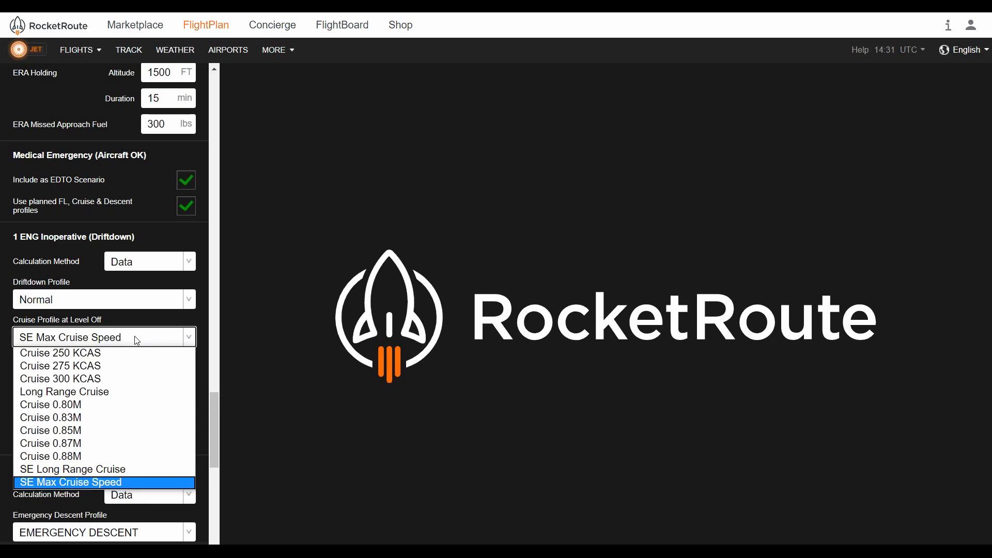
left_click(137, 339)
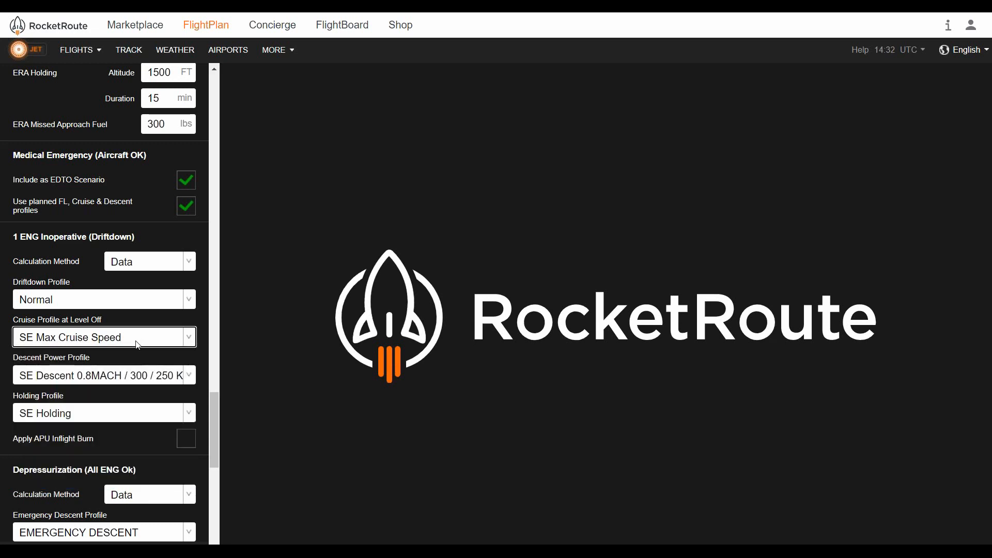
left_click(156, 377)
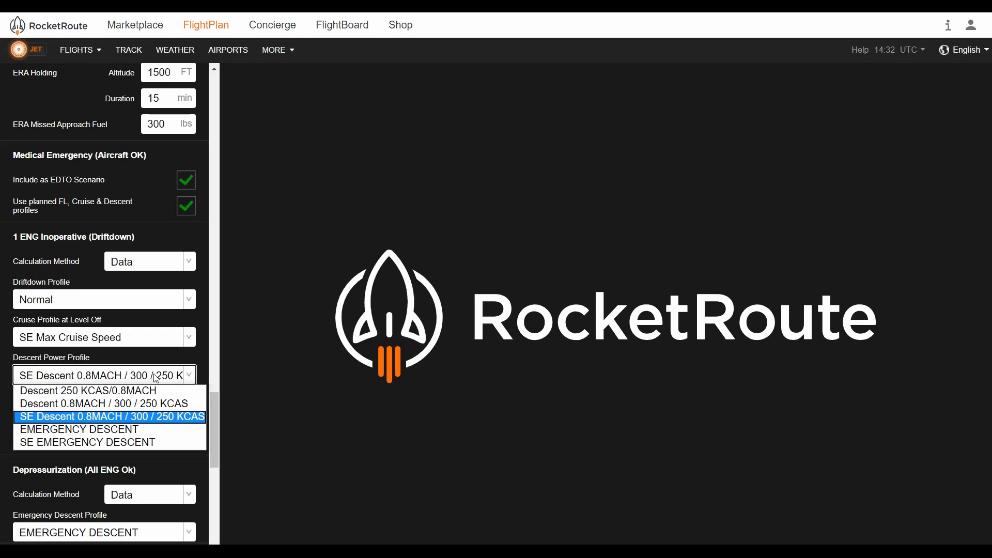
left_click(156, 377)
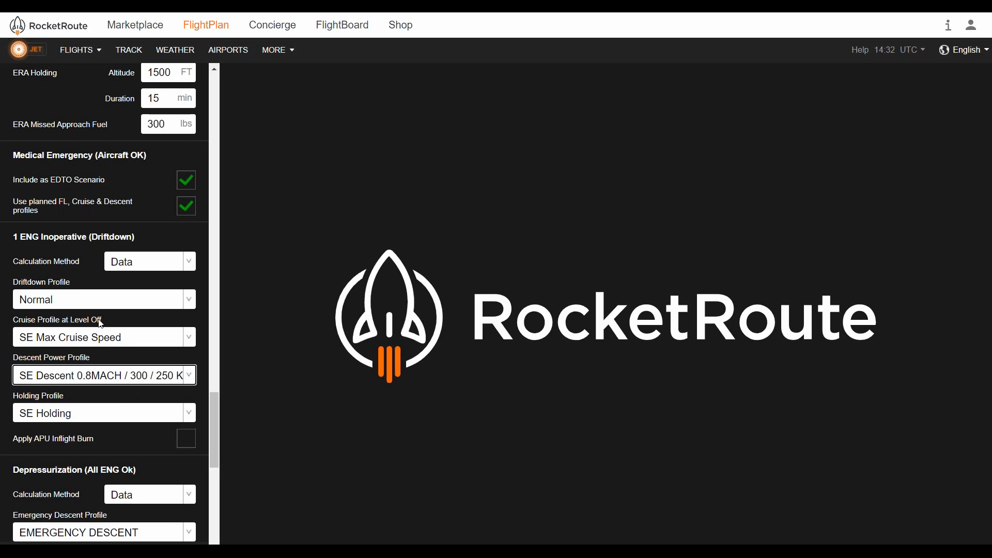
Scroll to Depressurization (All ENG Ok) and review its calculation method and Emergency Descent Profile options, keeping Data and EMERGENCY DESCENT
scroll(68, 163, "up", 1)
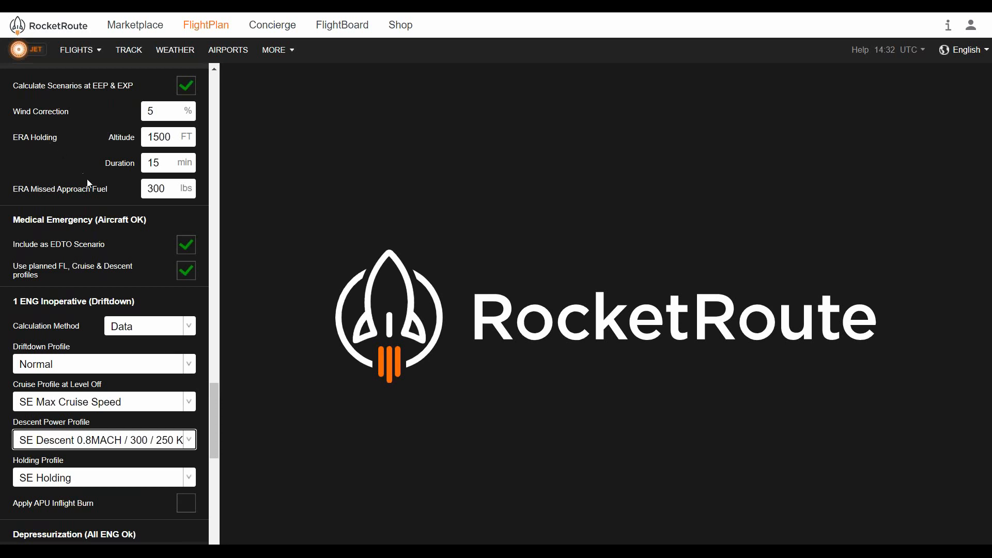
scroll(90, 207, "down", 1)
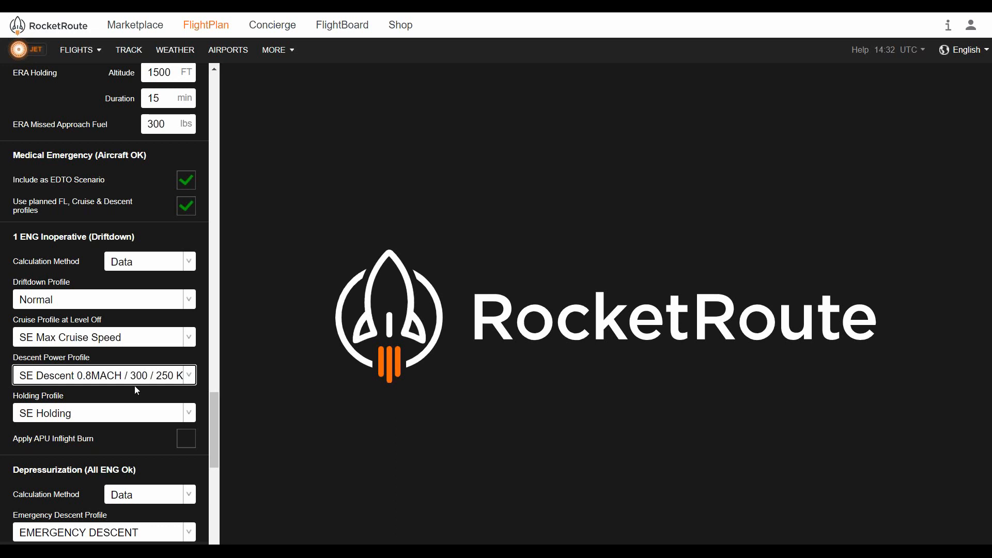
scroll(138, 384, "down", 1)
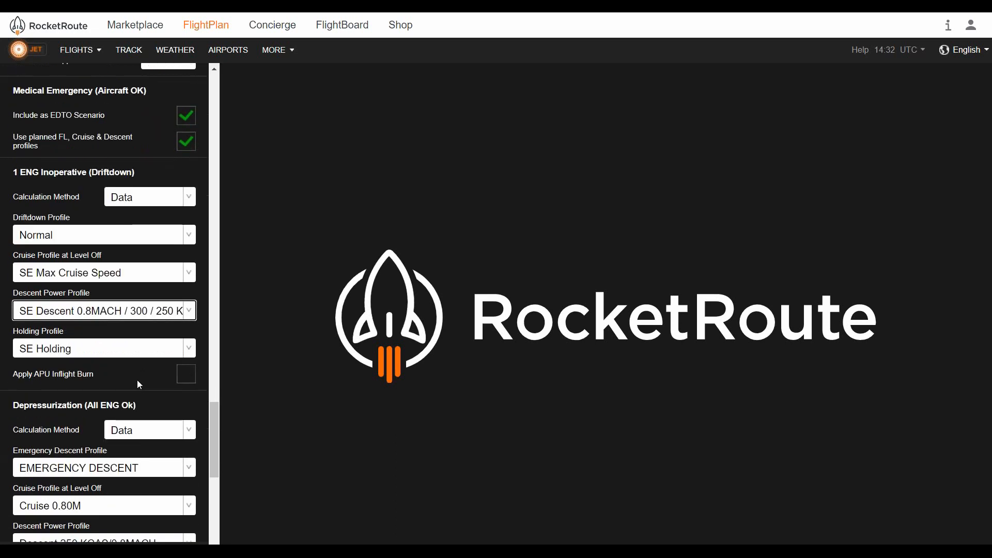
scroll(136, 376, "down", 1)
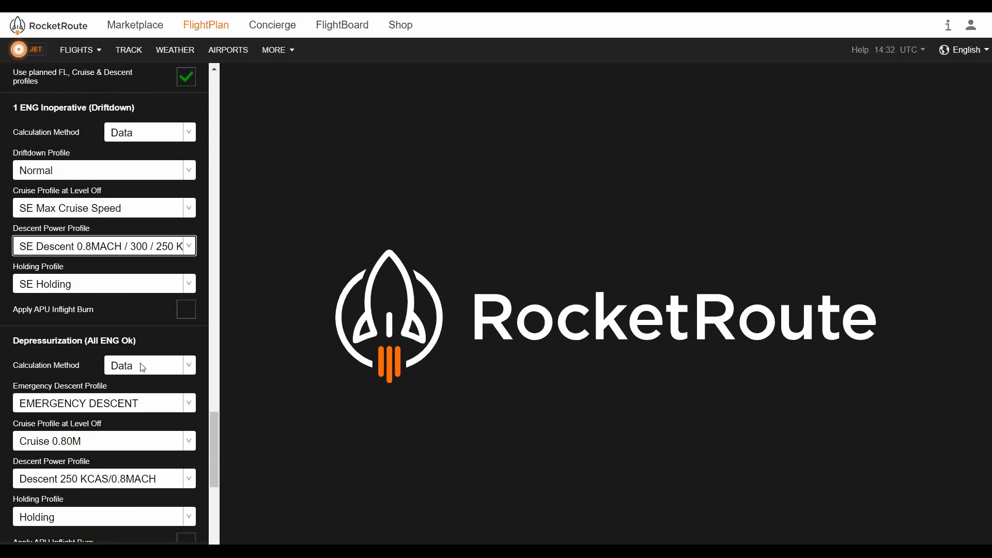
scroll(132, 371, "down", 1)
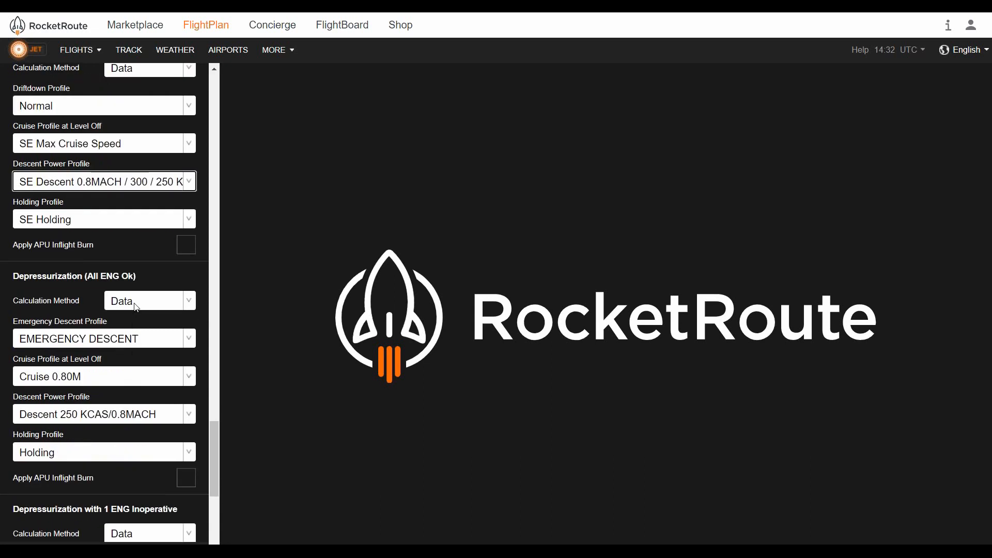
left_click(136, 307)
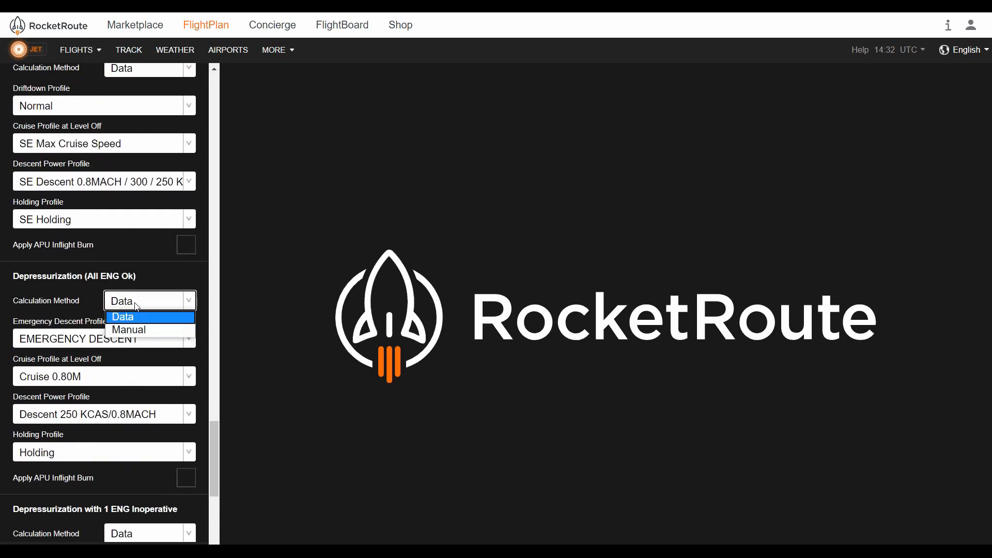
left_click(137, 306)
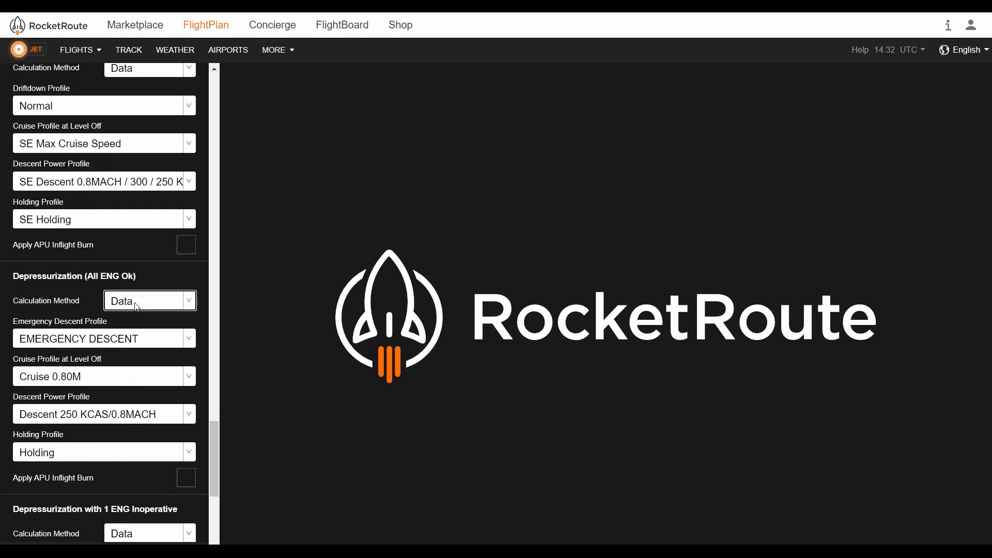
left_click(122, 339)
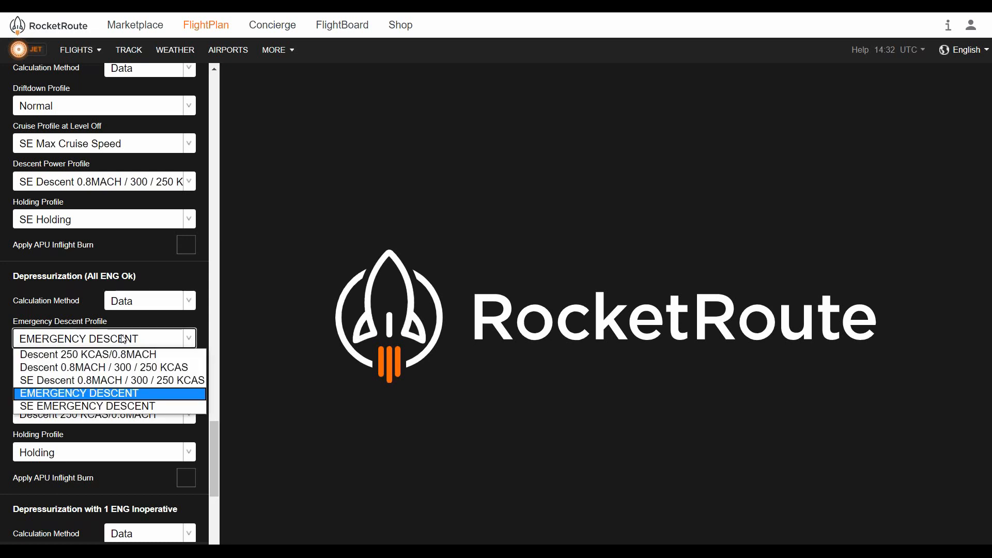
left_click(123, 339)
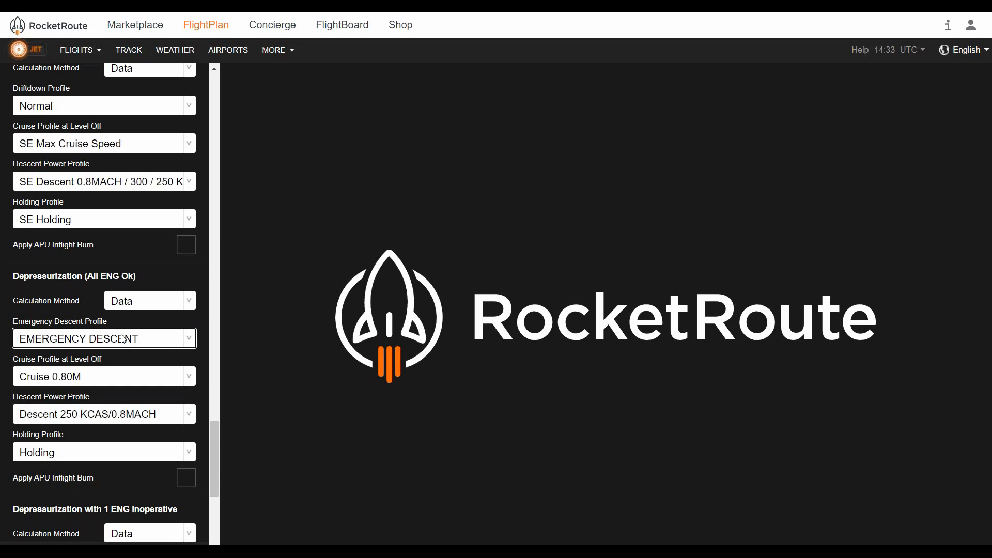
Switch the Depressurization (All ENG Ok) calculation method to Manual and back to Data
left_click(146, 307)
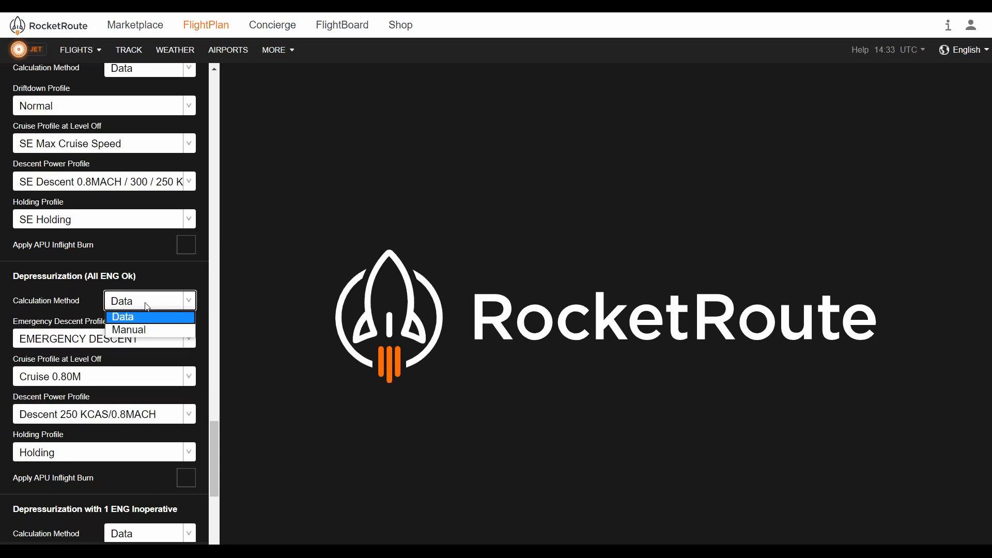
left_click(148, 330)
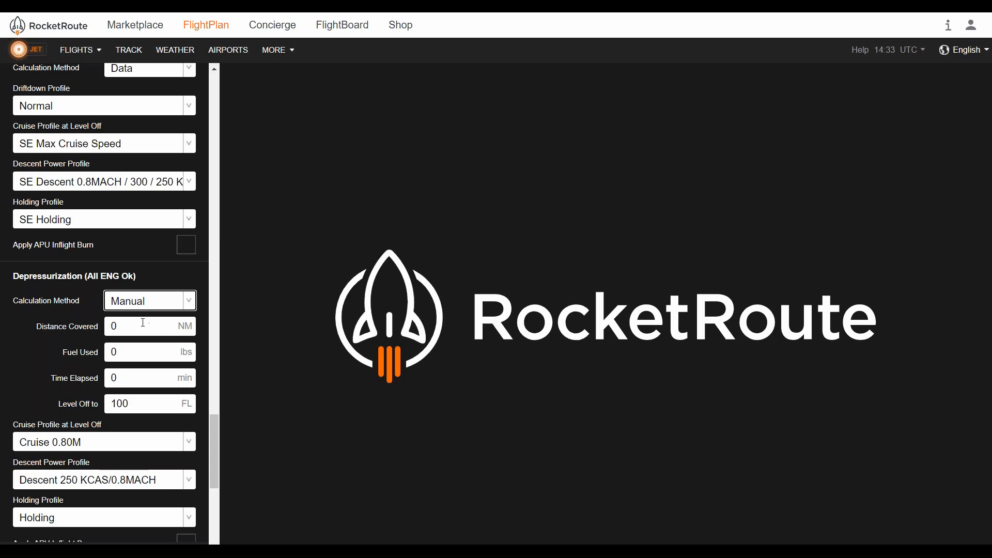
left_click(154, 304)
left_click(151, 313)
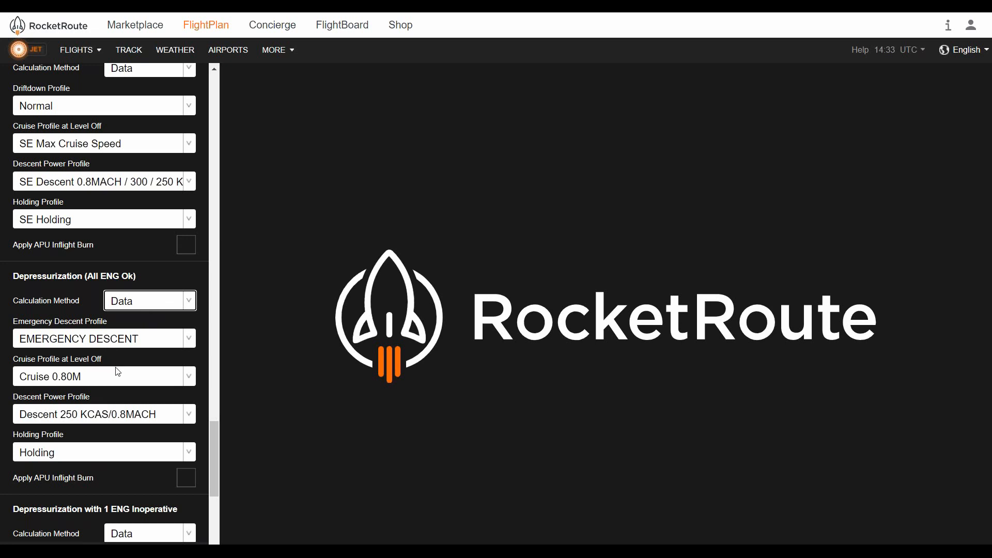
Review the Depressurization with 1 ENG Inoperative Emergency Descent Profile options, keeping SE EMERGENCY DESCENT
scroll(117, 372, "down", 1)
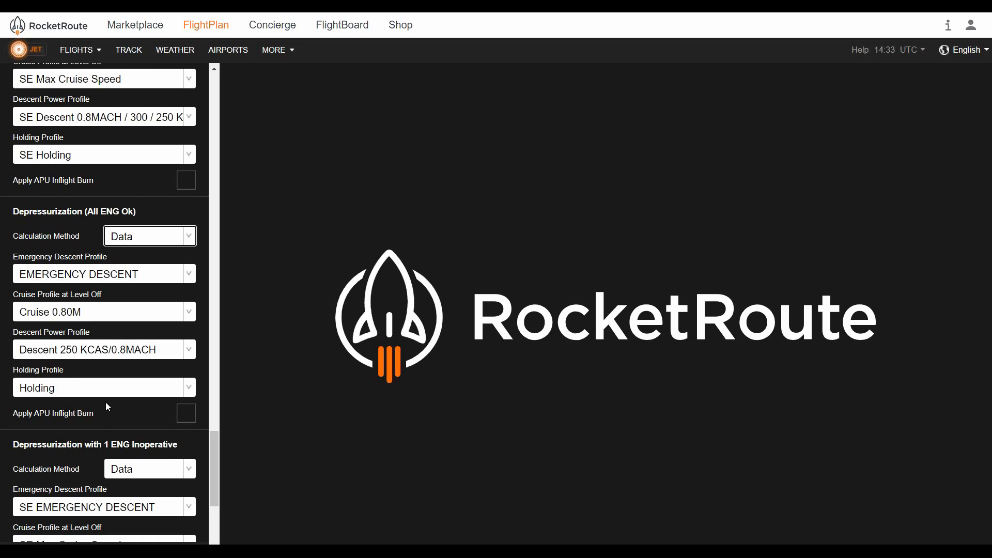
scroll(105, 403, "down", 1)
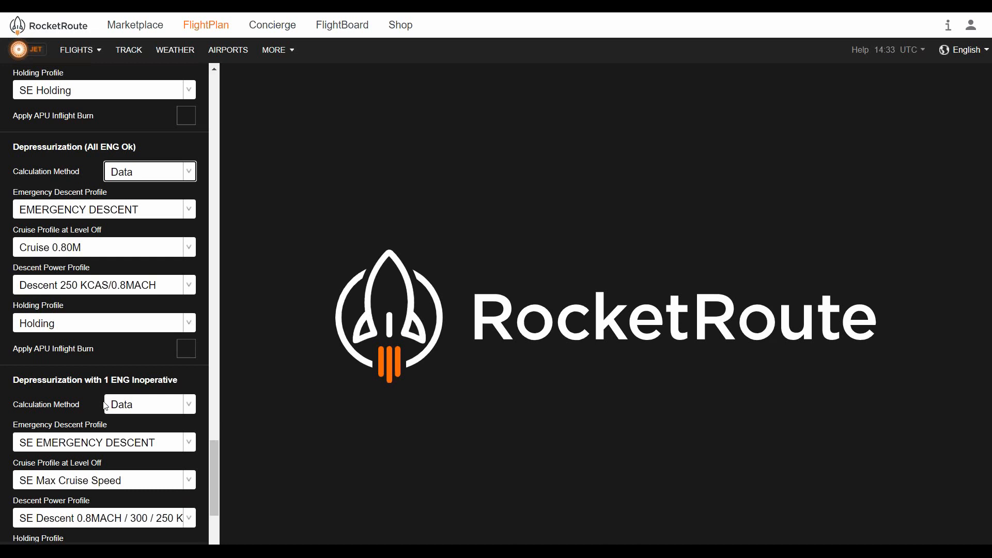
scroll(105, 400, "down", 1)
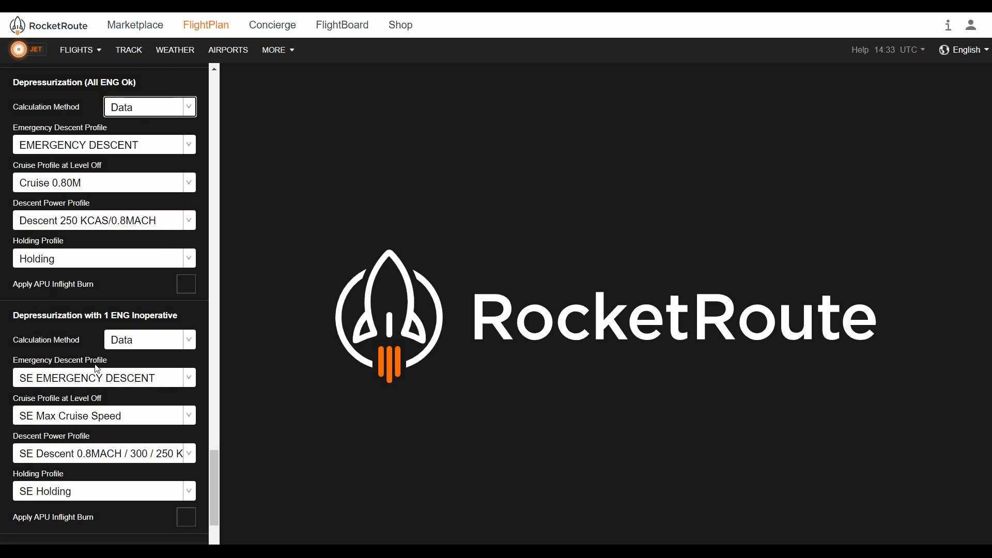
left_click(138, 381)
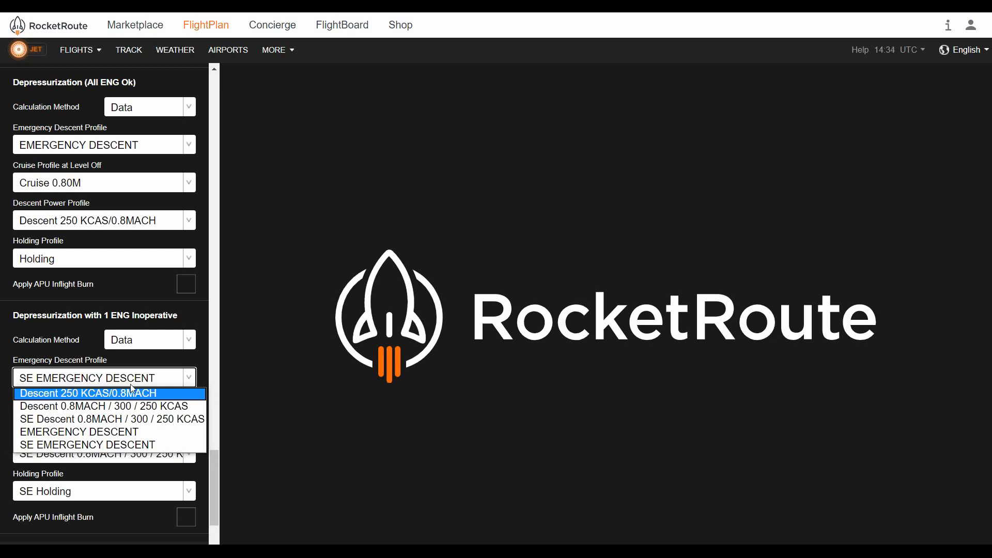
left_click(135, 380)
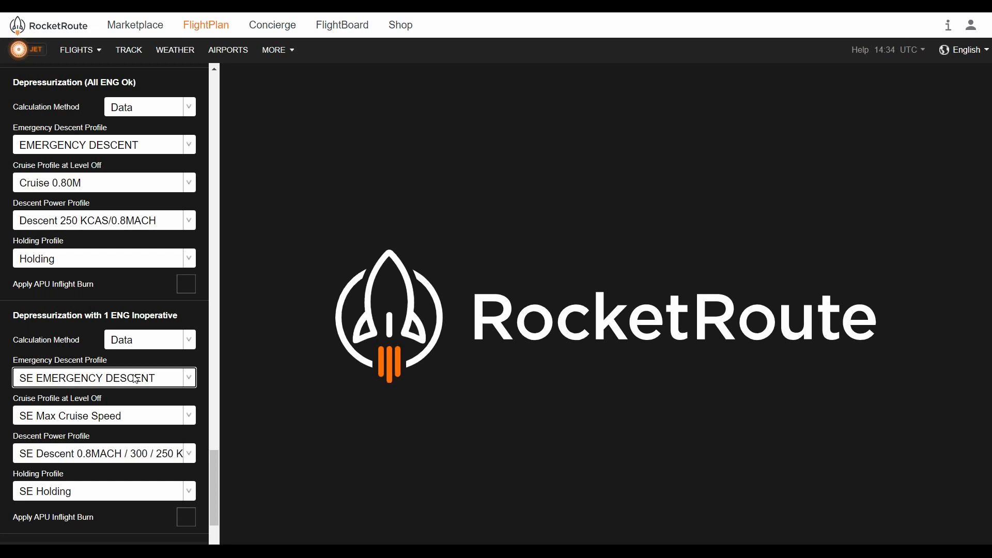
Switch the Depressurization with 1 ENG Inoperative calculation method to Manual and back to Data
left_click(185, 342)
left_click(175, 368)
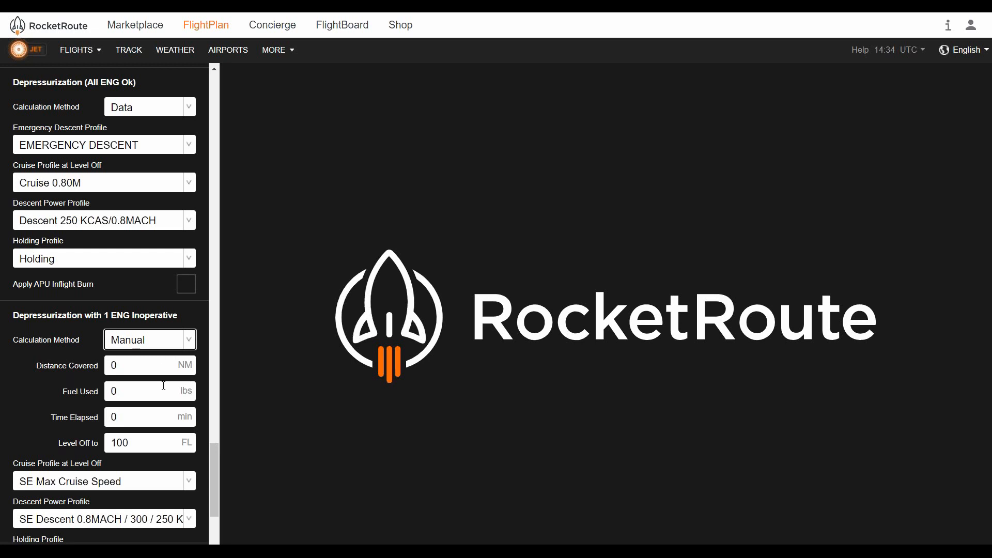
left_click(187, 342)
left_click(179, 354)
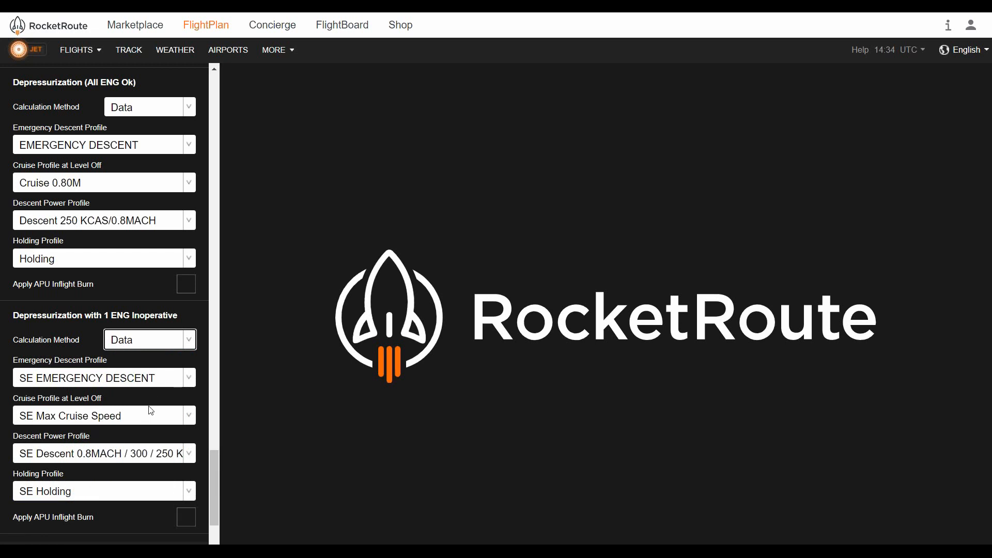
Leave the aircraft profile after the APU Burn Rate section and return to the LIRF to KMIA flight from the flights list
scroll(150, 410, "down", 1)
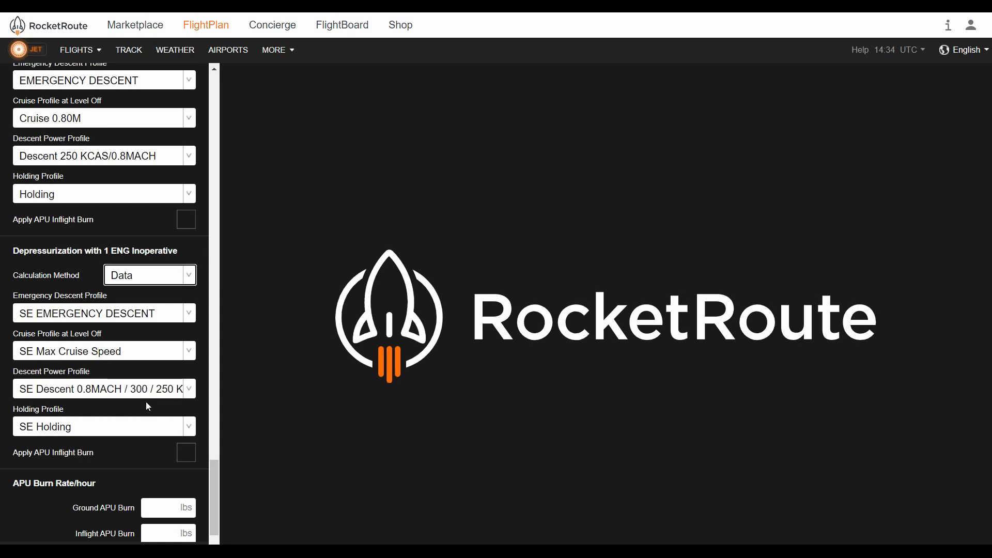
scroll(143, 401, "down", 1)
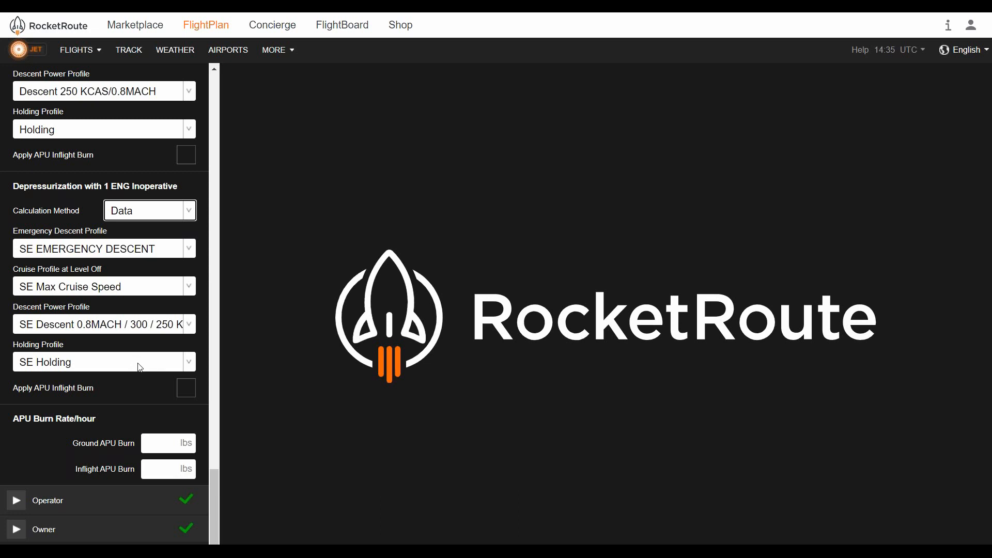
left_click(68, 54)
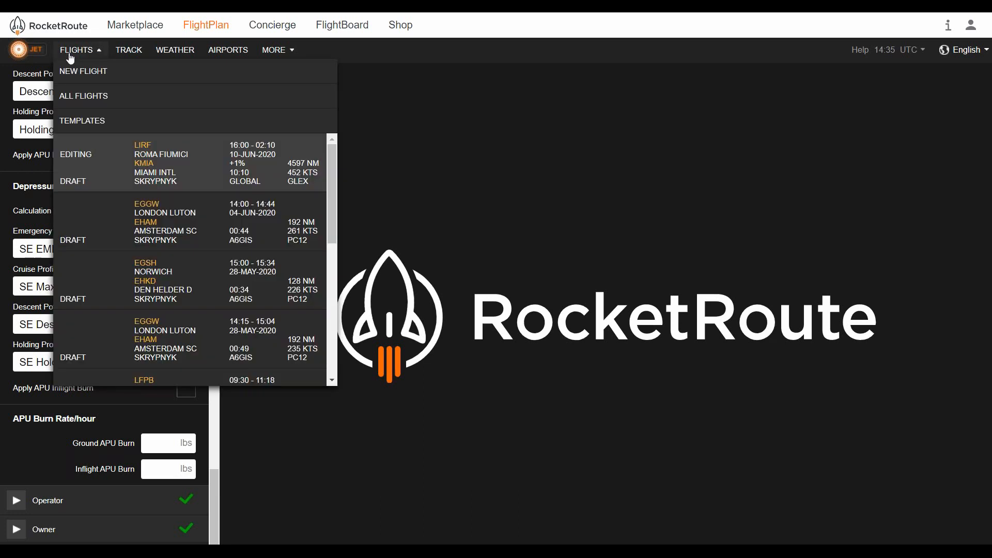
left_click(113, 92)
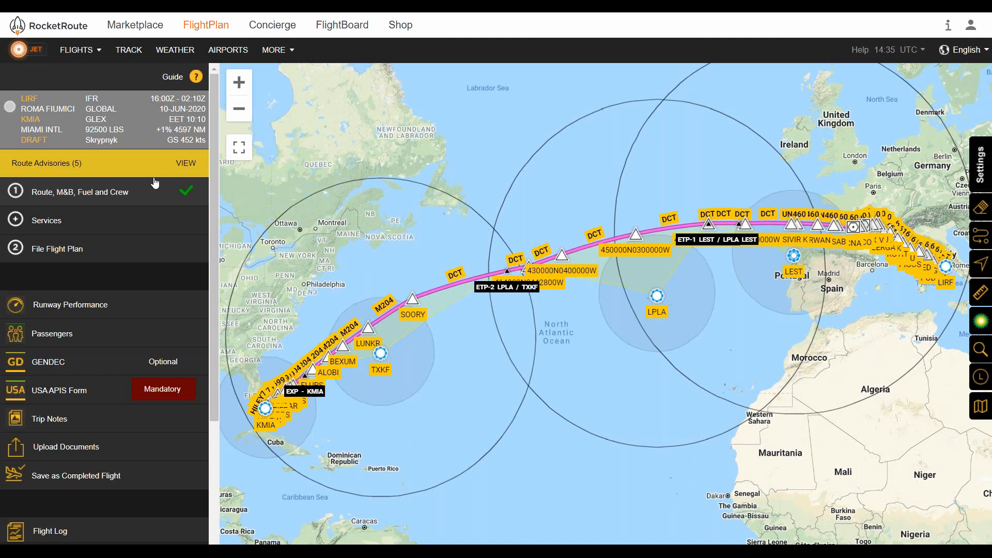
Open the flight's Route, M&B, Fuel and Crew panel and inspect the route's ETP and alternate circles on the map
left_click(155, 183)
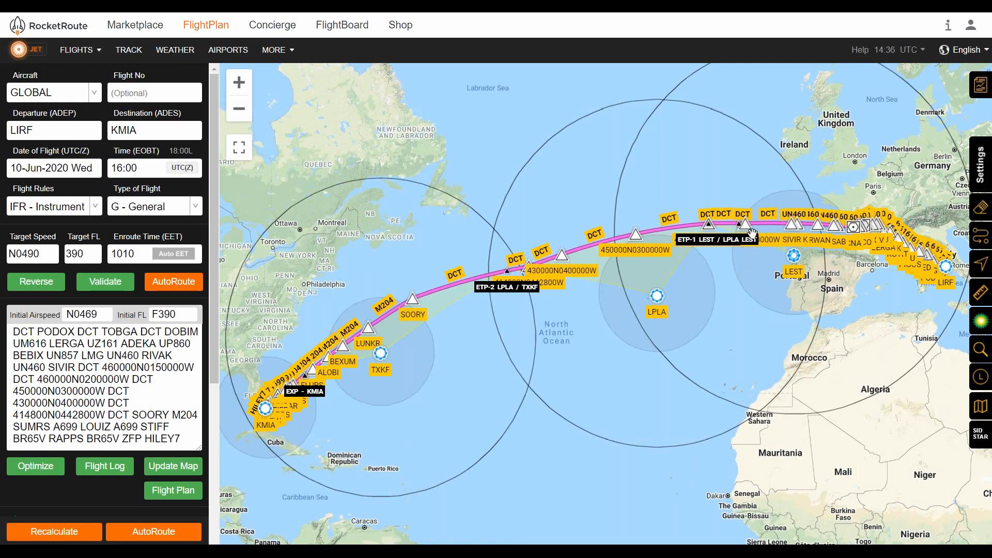
scroll(752, 233, "up", 1)
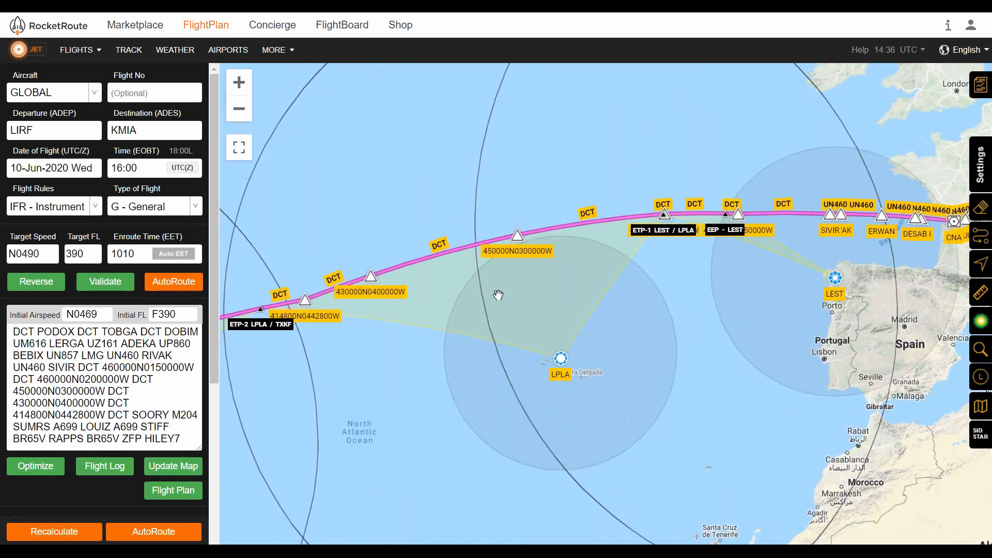
scroll(407, 317, "down", 1)
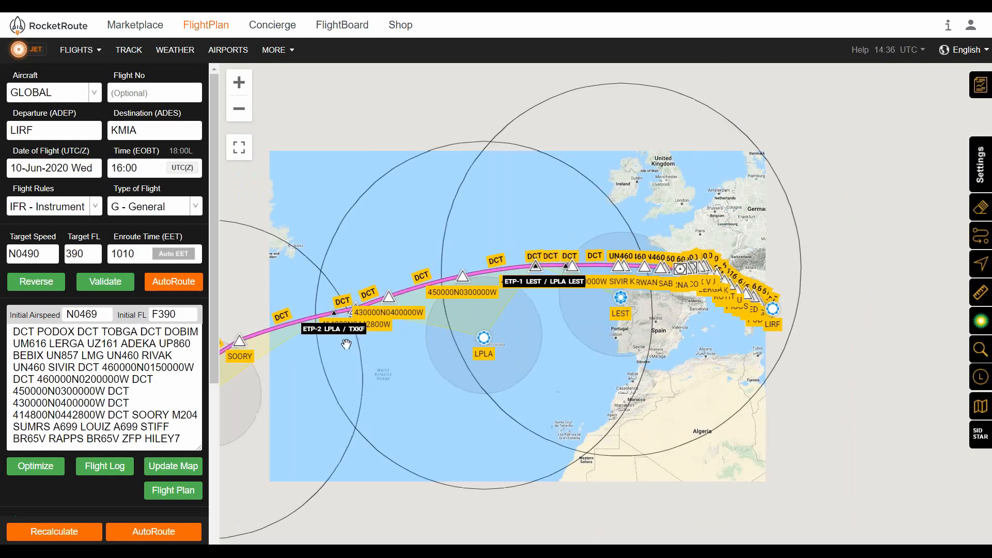
left_click_drag(326, 340, 423, 305)
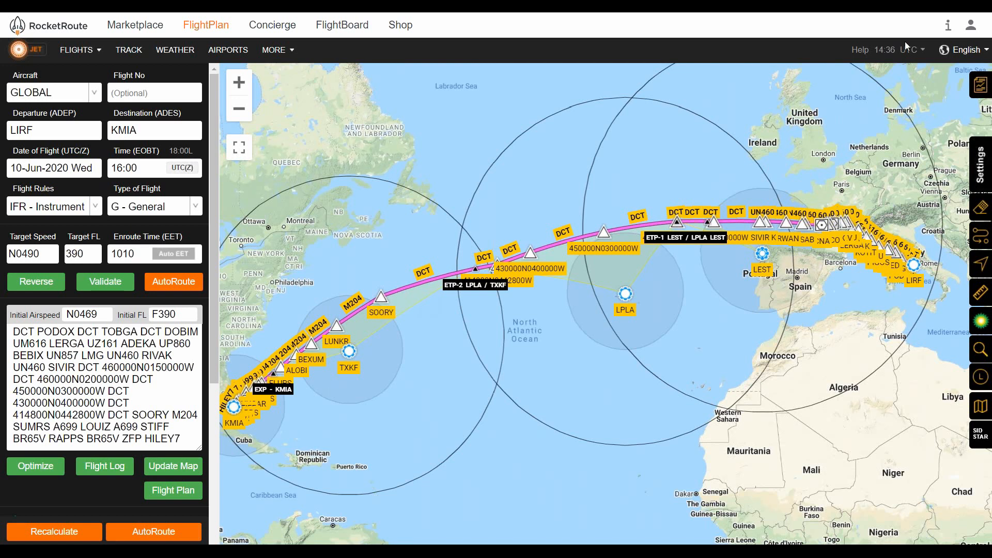
Open the flight's Flight Log and expand it to a full-page view
left_click(979, 85)
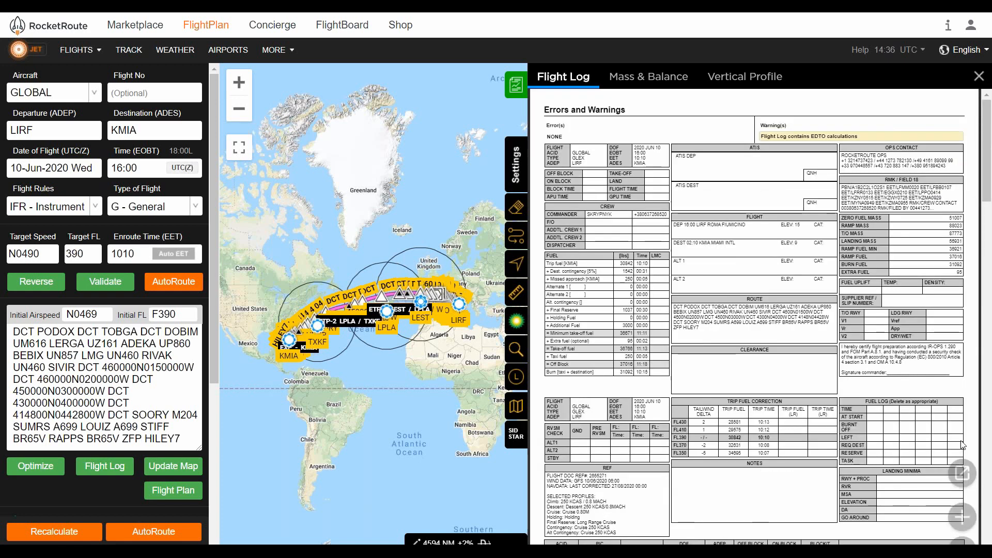
left_click(969, 478)
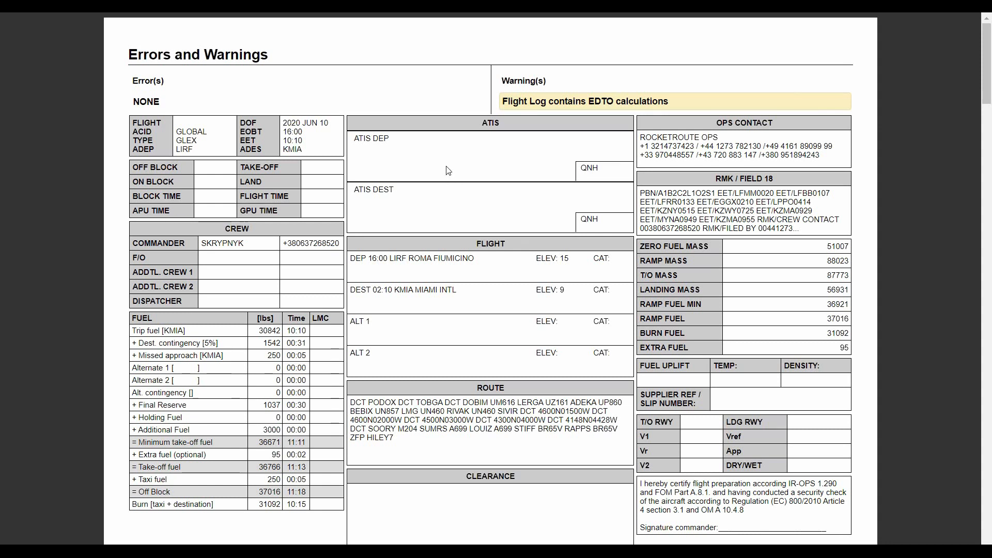
Scroll through the flight log to examine the EDTO summary, ERA aerodromes, EEP and ETP scenario tables
scroll(448, 161, "down", 1)
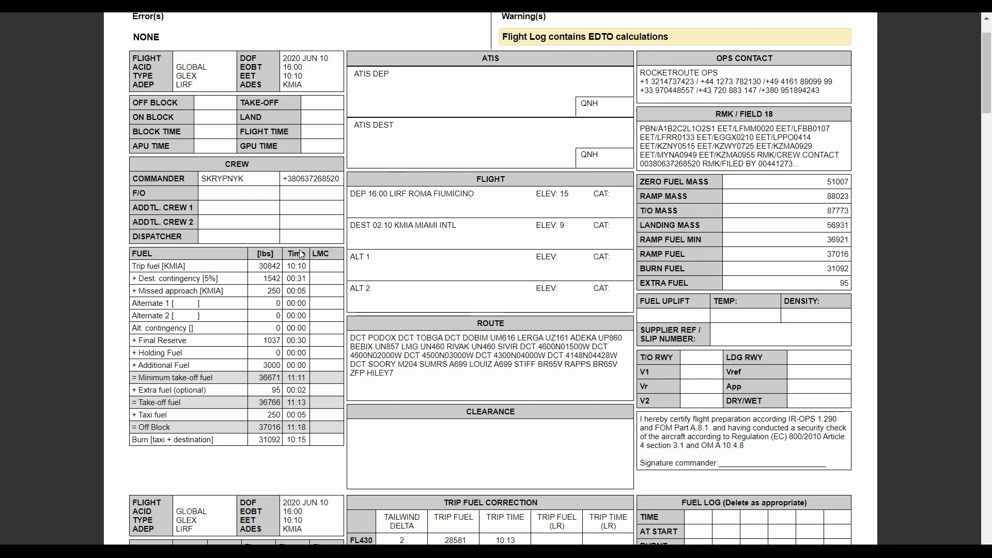
scroll(281, 255, "down", 1)
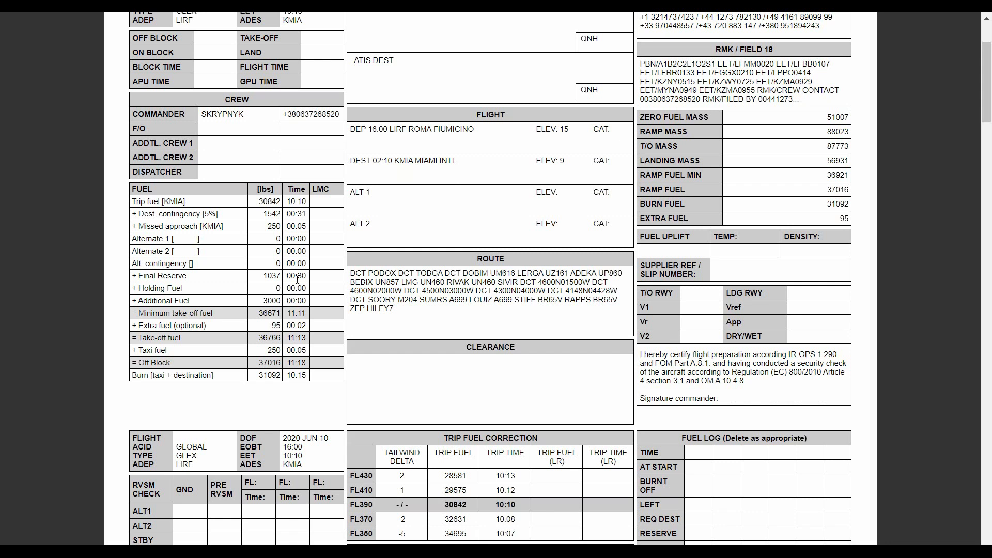
scroll(306, 275, "down", 15)
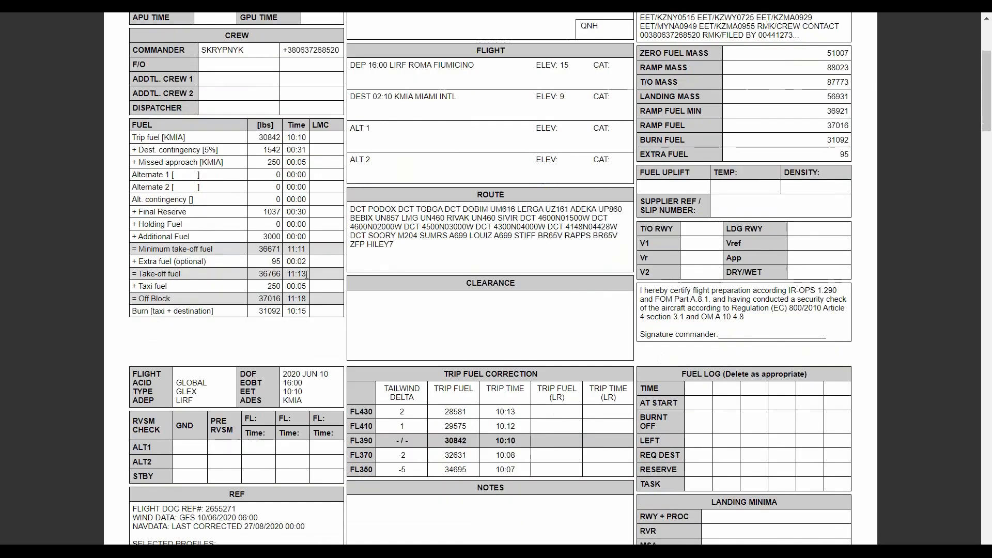
scroll(306, 278, "down", 6)
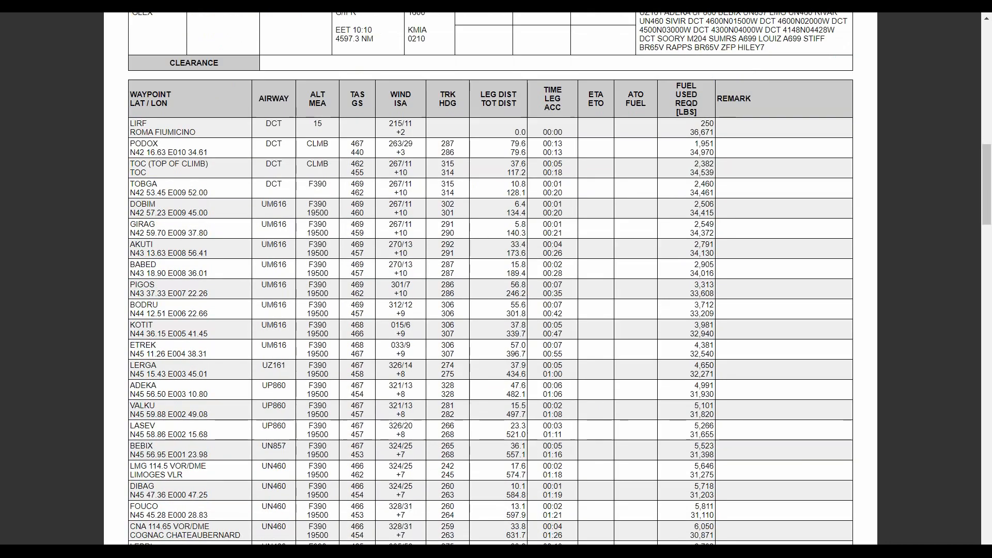
scroll(307, 278, "down", 15)
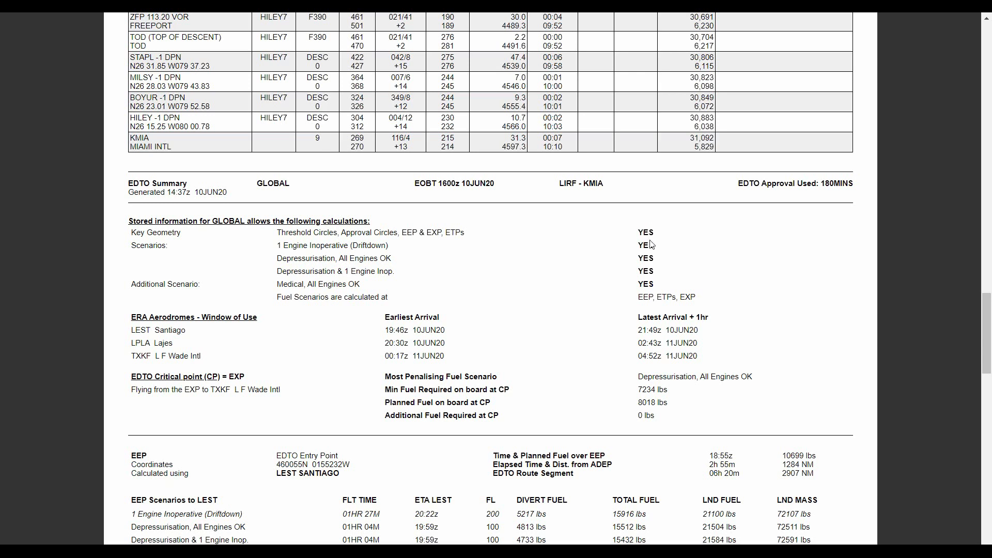
scroll(650, 245, "down", 1)
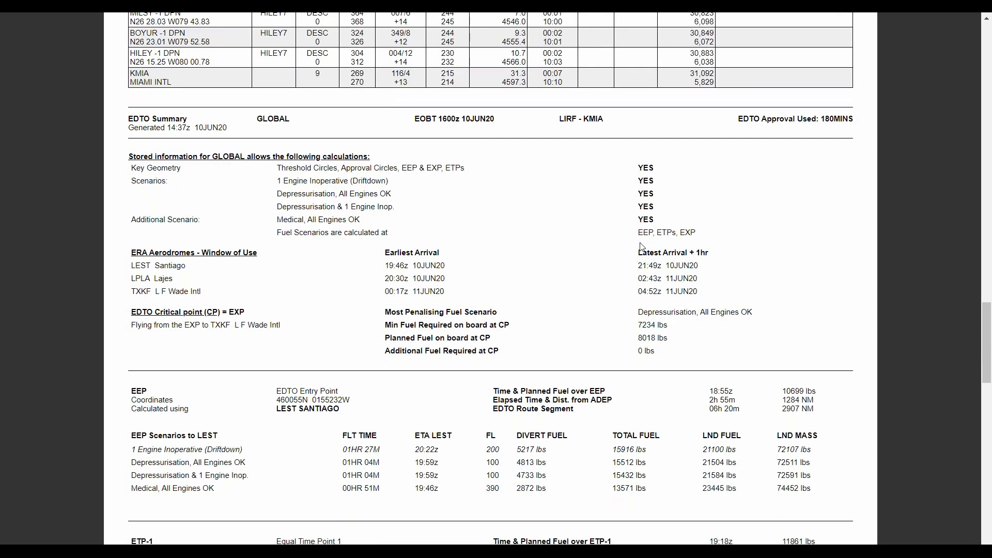
scroll(637, 248, "down", 1)
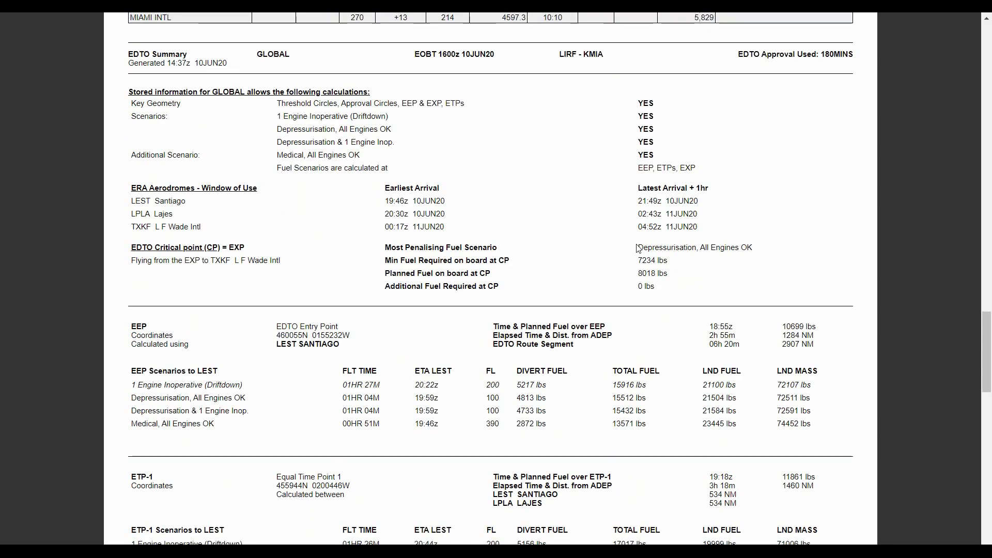
scroll(638, 248, "down", 1)
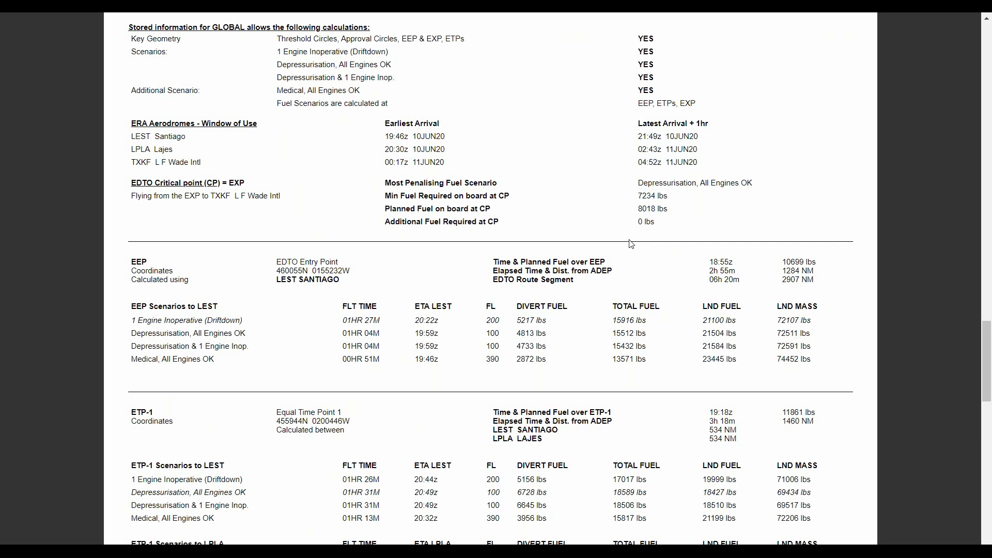
scroll(625, 242, "down", 3)
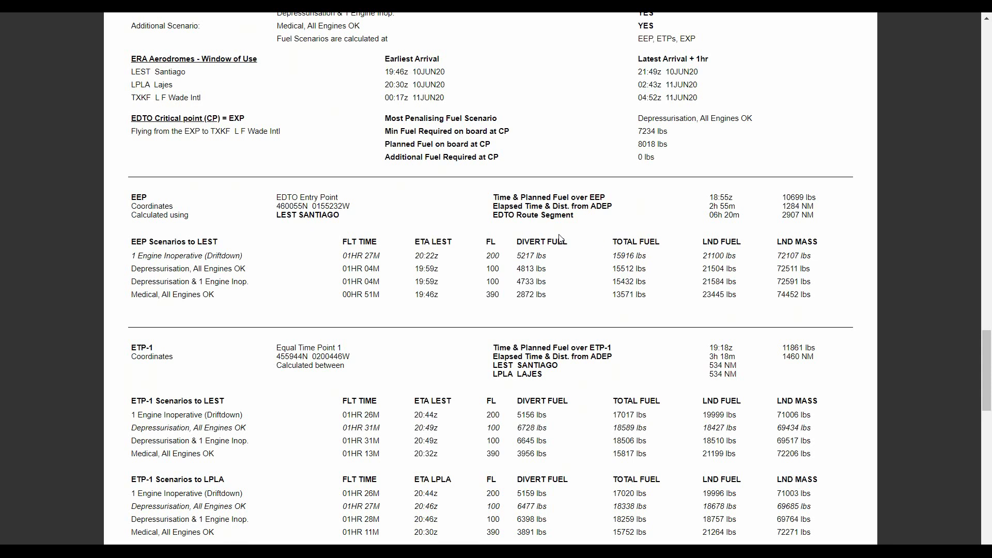
scroll(560, 238, "down", 3)
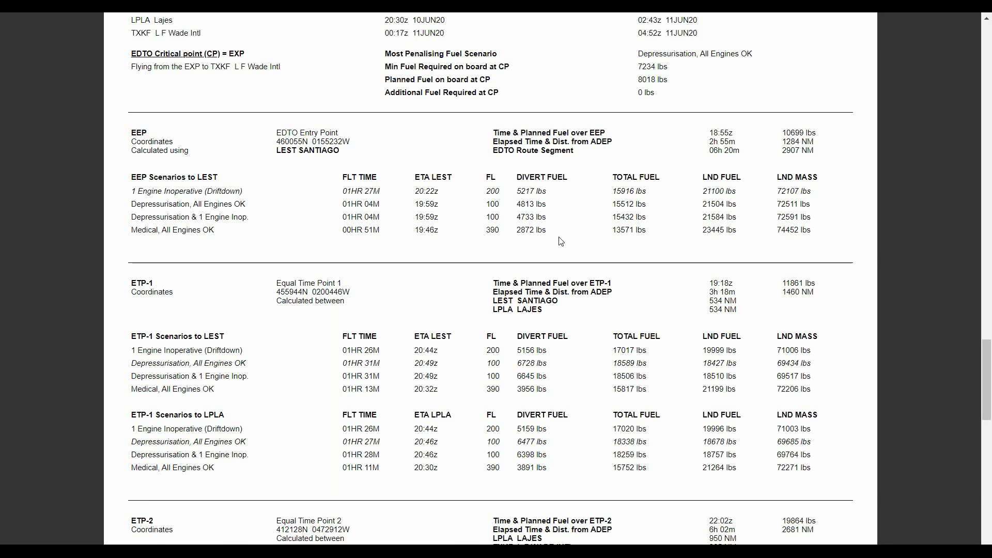
scroll(561, 241, "down", 3)
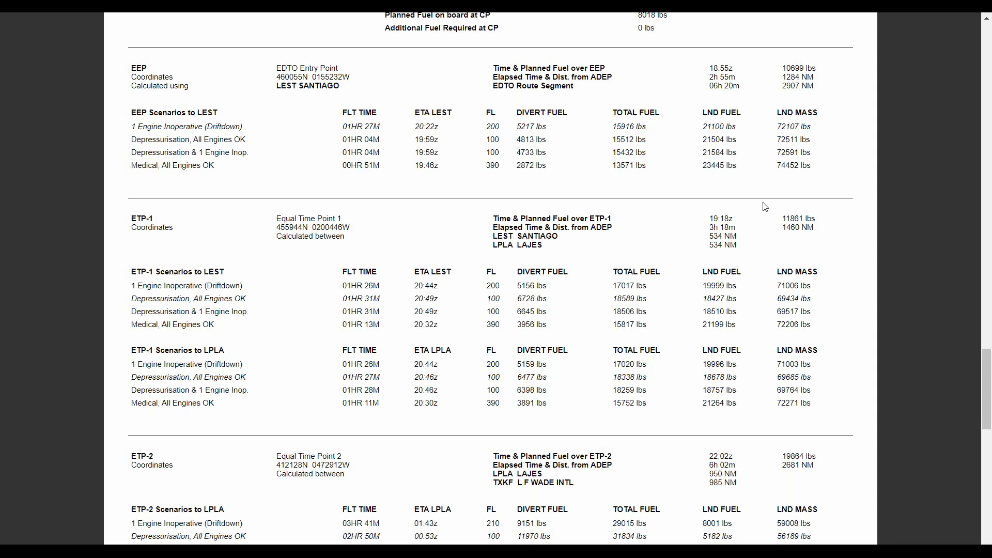
scroll(726, 194, "up", 3)
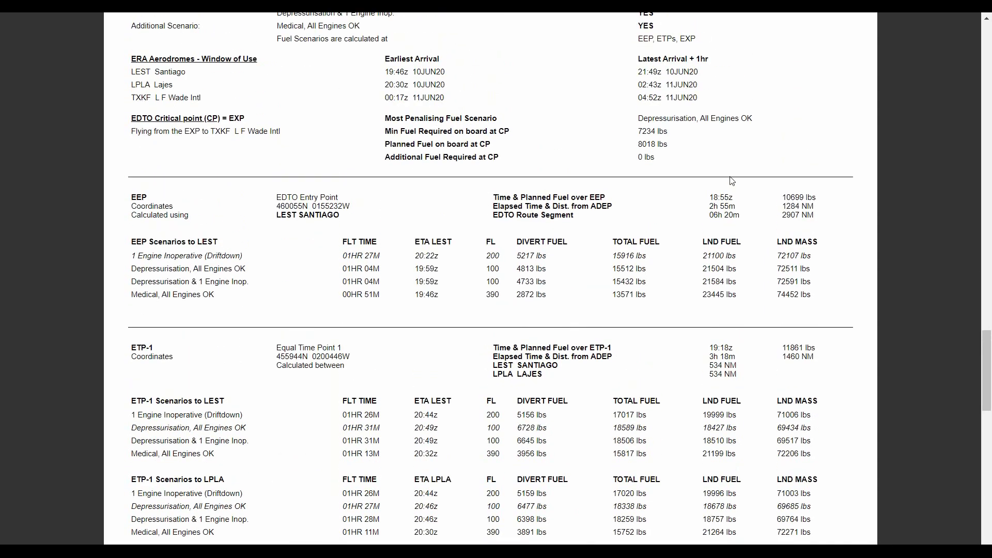
scroll(729, 186, "up", 10)
scroll(729, 180, "up", 10)
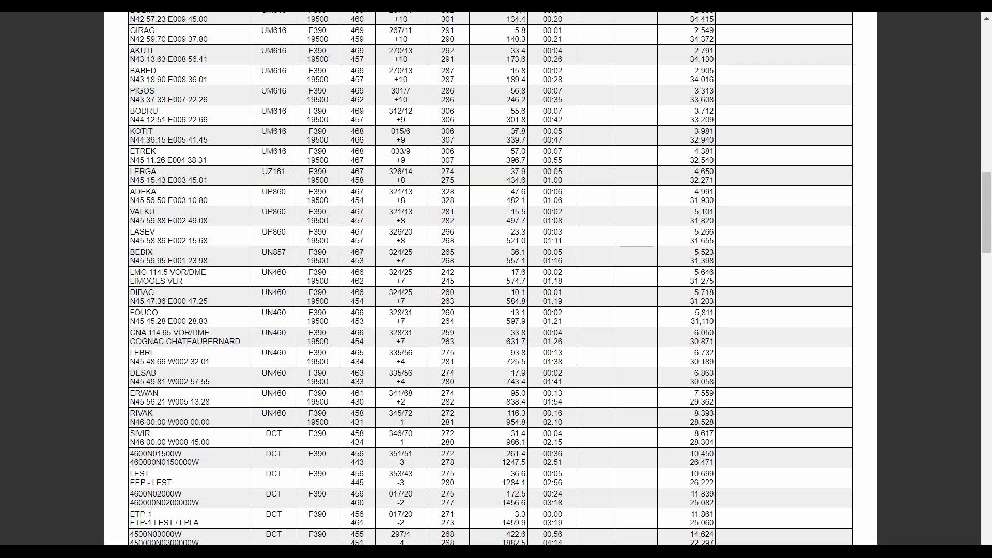
scroll(516, 135, "up", 9)
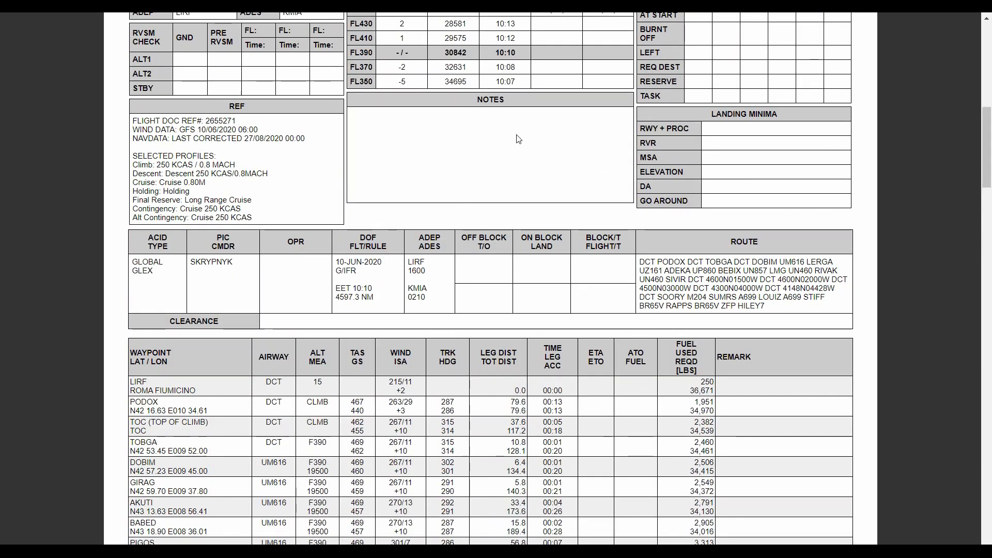
Close the flight log tab and return to the flights list
key("ctrl+w")
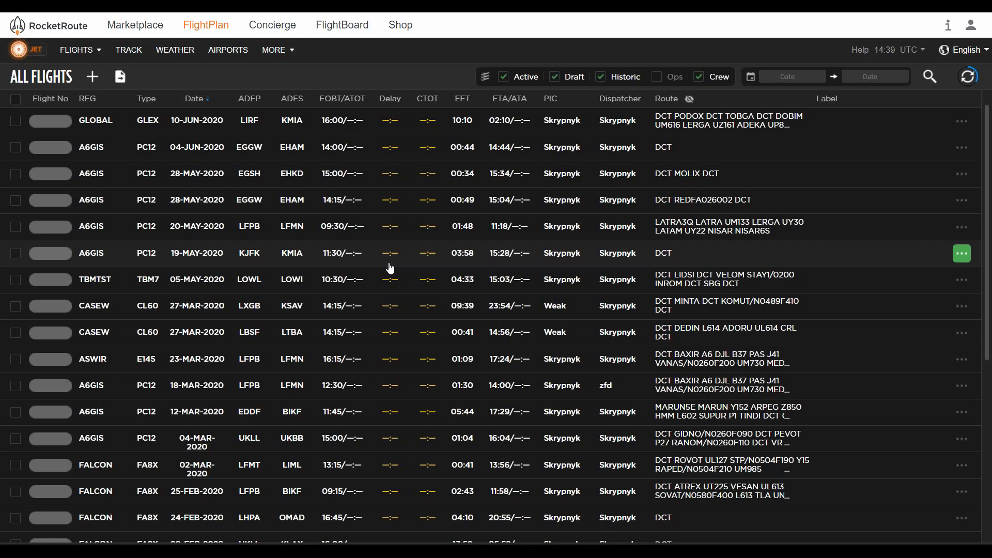
left_click(391, 268)
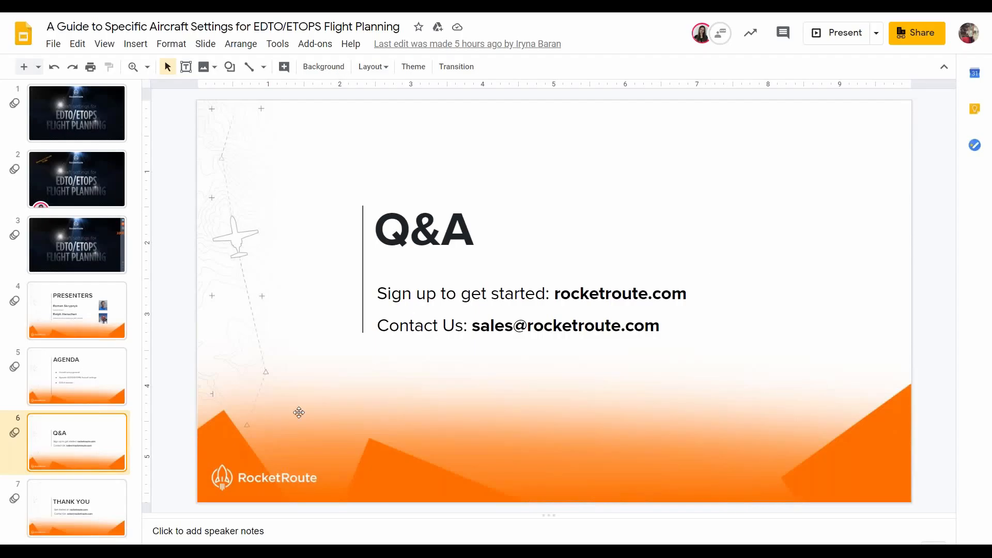
Switch to the Google Slides deck, start presenting and go back to the Q&A slide
left_click(831, 34)
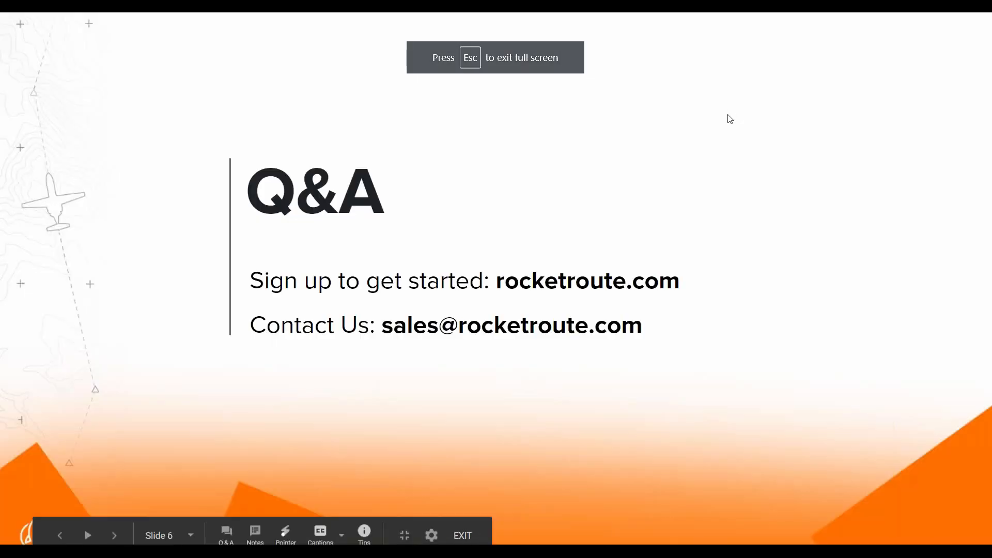
left_click(725, 116)
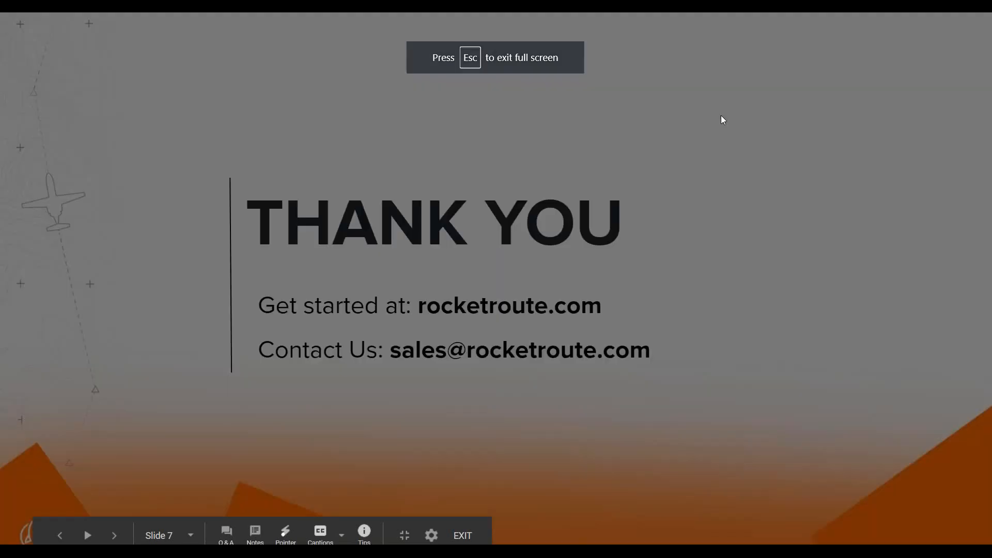
key("Left")
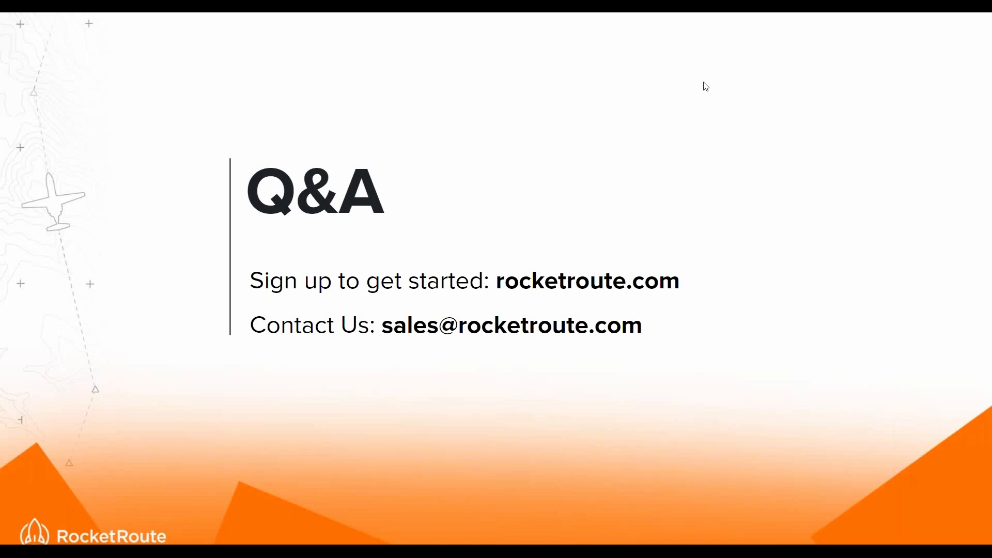
mouse_move(197, 503)
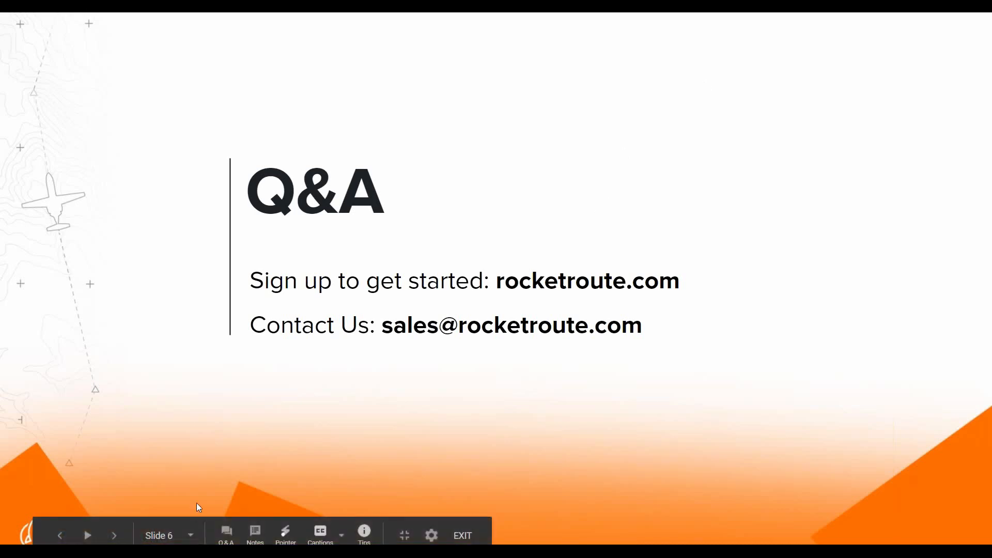